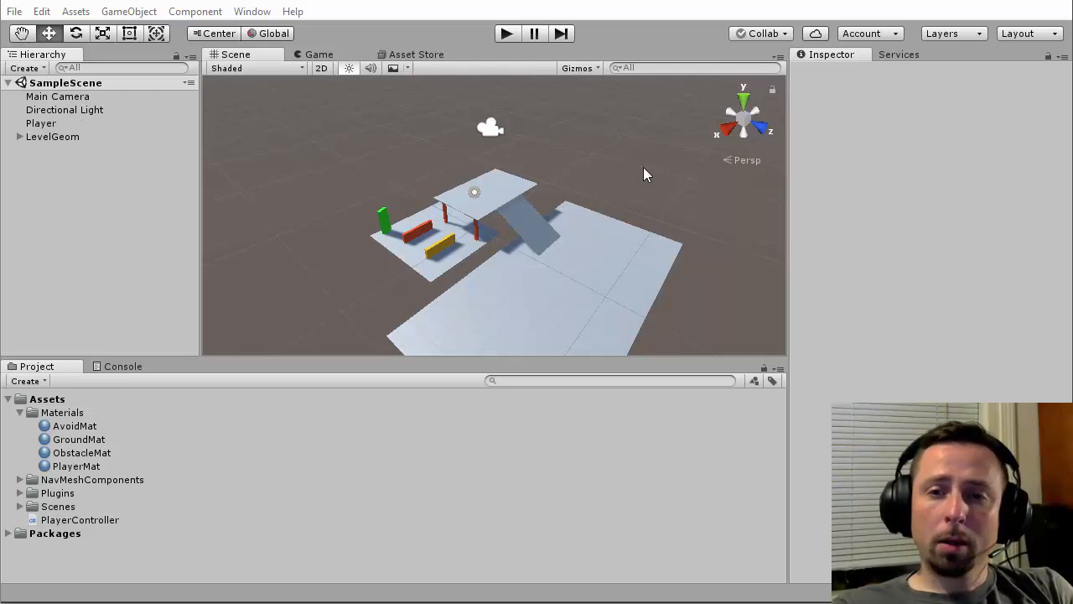
Step: Examine the scene objects: the Player's components and the cubes grouped under LevelGeom
{"action": "left_click", "coordinate": [19, 137]}
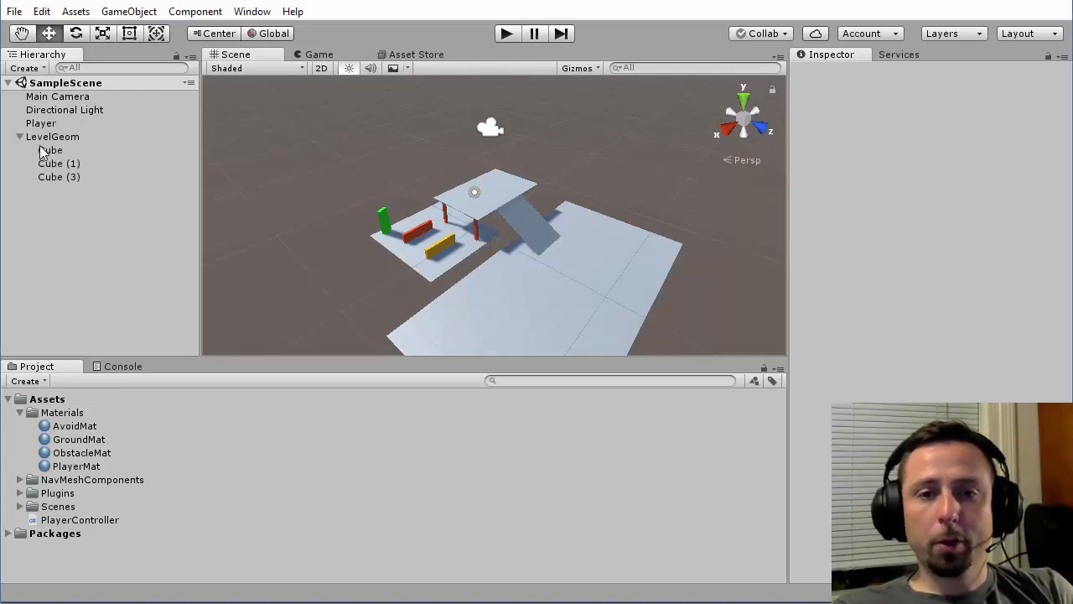
{"action": "left_click", "coordinate": [42, 151]}
{"action": "left_click", "coordinate": [63, 191]}
{"action": "left_click", "coordinate": [43, 125]}
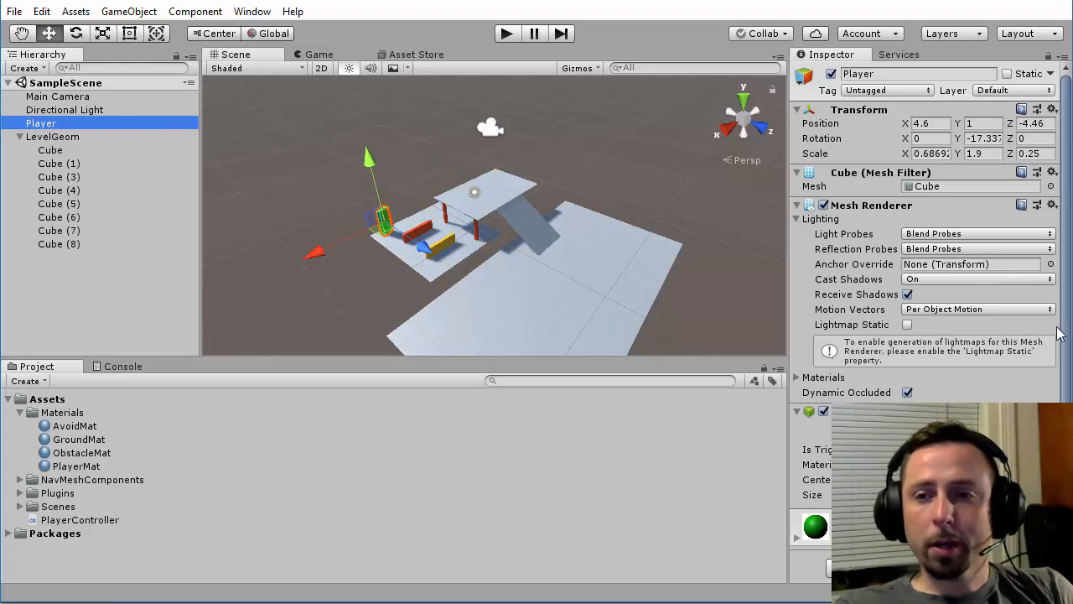
{"action": "left_click", "coordinate": [51, 150]}
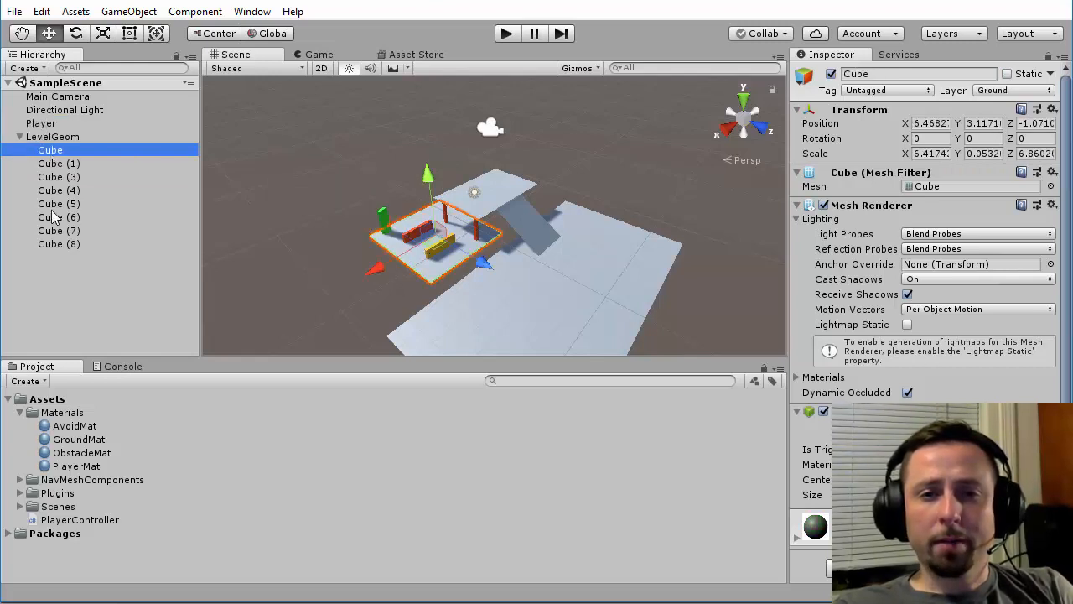
{"action": "left_click", "coordinate": [58, 217]}
{"action": "left_click", "coordinate": [59, 268]}
{"action": "left_click", "coordinate": [20, 137]}
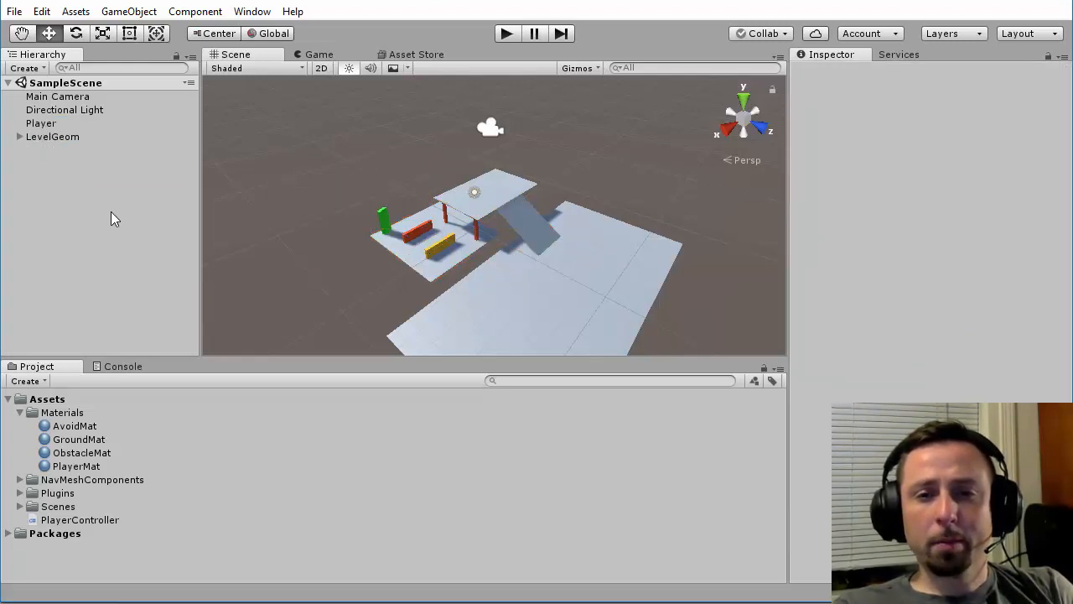
{"action": "right_click_drag", "start_coordinate": [483, 243], "coordinate": [553, 256]}
Step: Open the PlayerController script in the code editor and examine its Camera and NavMeshAgent fields and the mouse button check in Update
{"action": "double_click", "coordinate": [80, 520]}
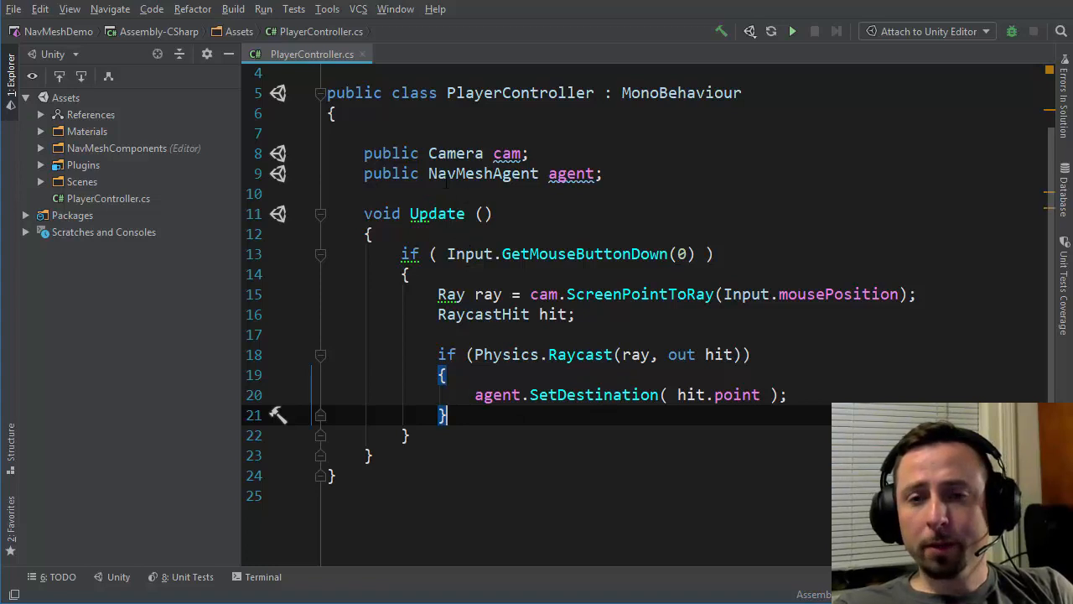
{"action": "left_click_drag", "start_coordinate": [428, 154], "coordinate": [522, 154]}
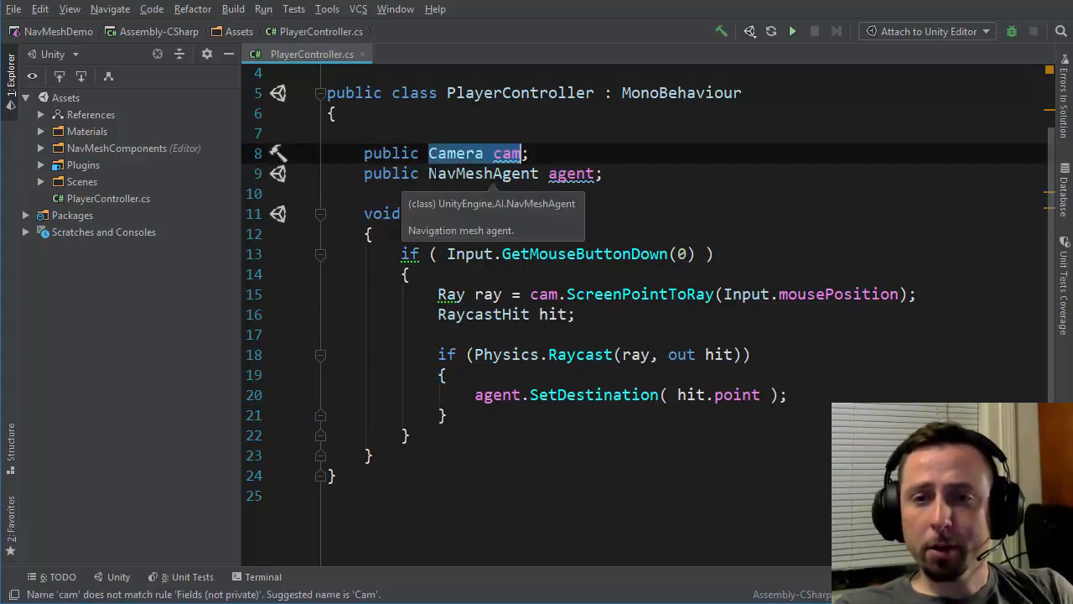
{"action": "double_click", "coordinate": [484, 174]}
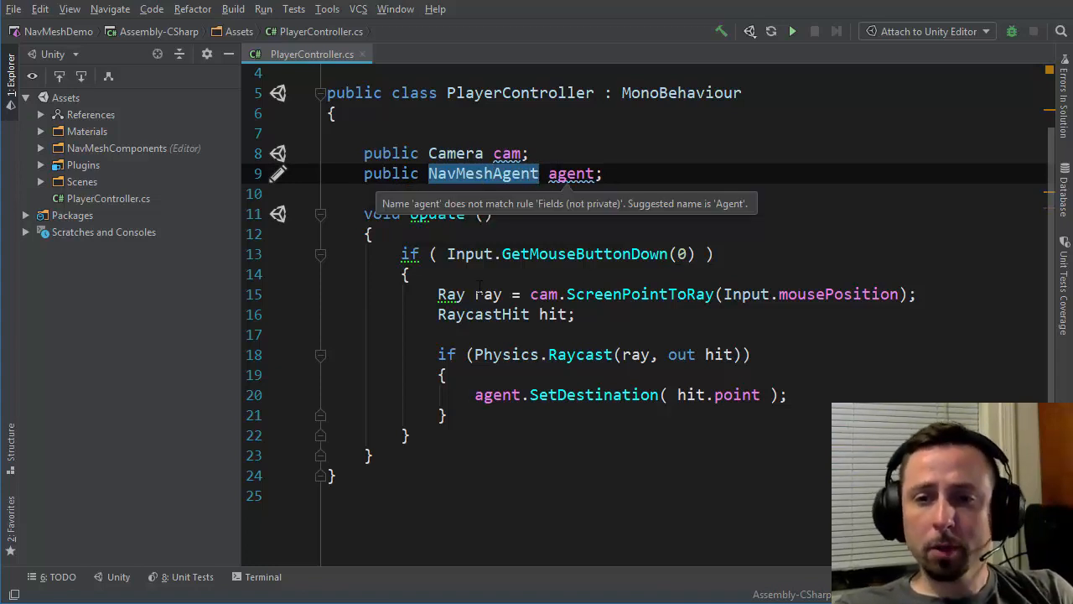
{"action": "left_click", "coordinate": [580, 355]}
{"action": "scroll", "coordinate": [386, 230], "scroll_direction": "up", "scroll_amount": 1}
{"action": "left_click", "coordinate": [373, 213]}
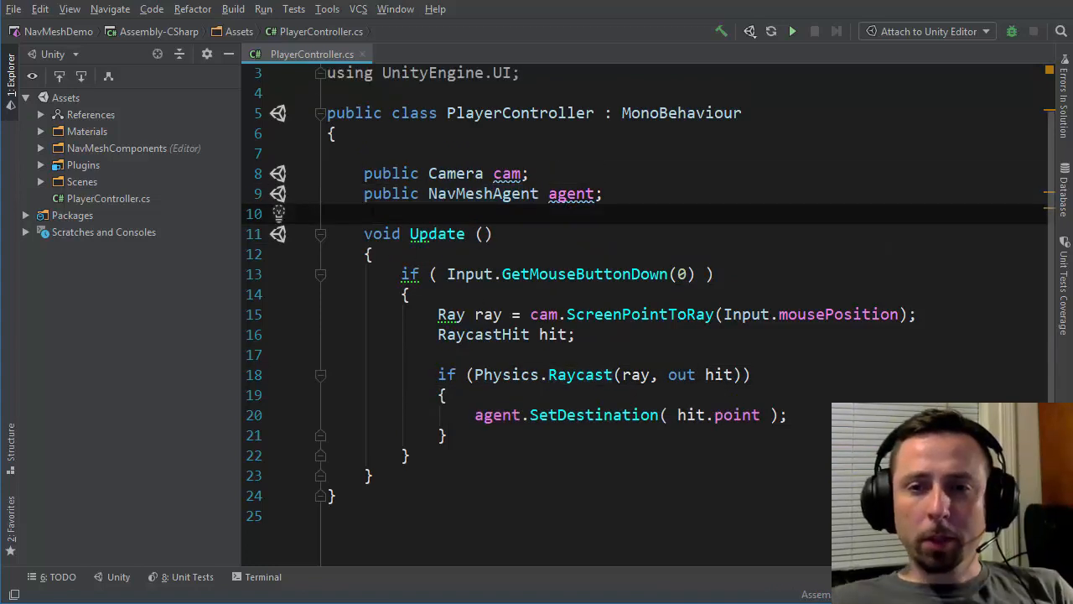
{"action": "left_click", "coordinate": [412, 256]}
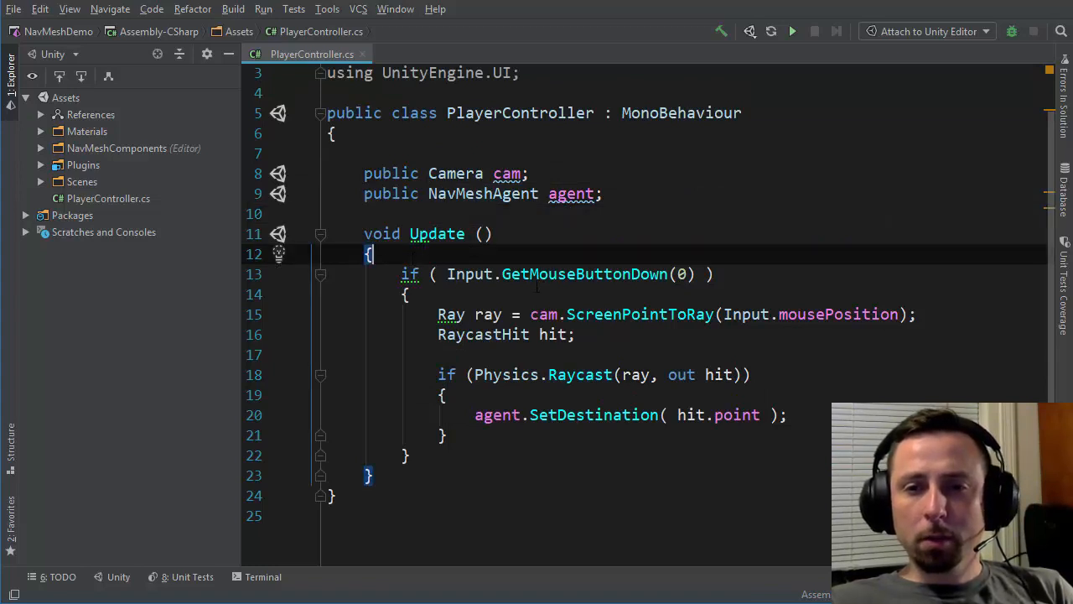
{"action": "left_click", "coordinate": [477, 291]}
{"action": "scroll", "coordinate": [625, 275], "scroll_direction": "down", "scroll_amount": 1}
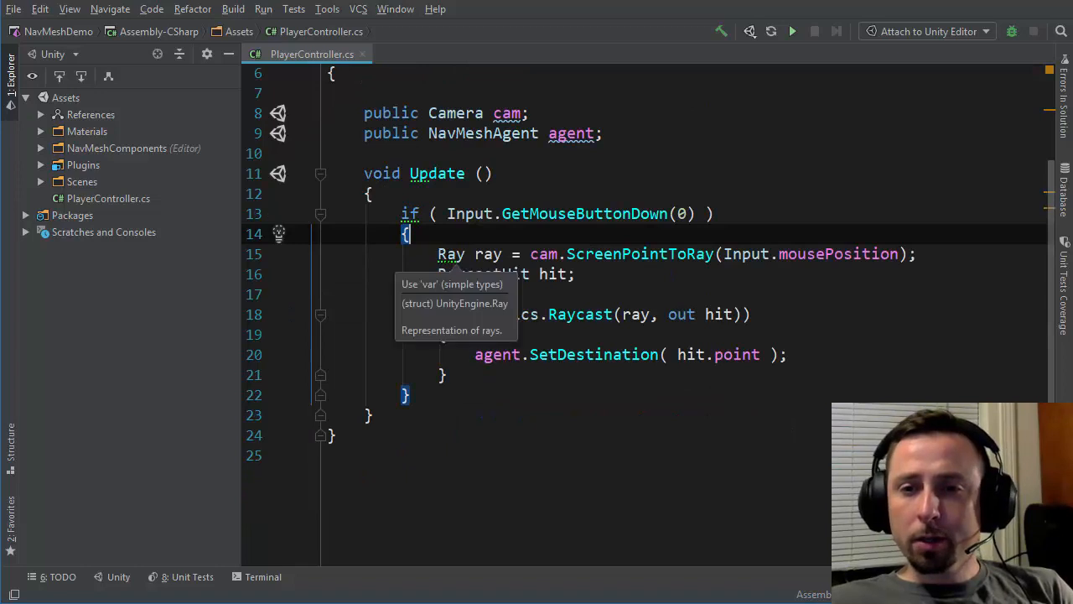
Step: Examine how the script casts a ray from the mouse position and passes the hit point to agent.SetDestination
{"action": "left_click_drag", "start_coordinate": [539, 255], "coordinate": [906, 255]}
{"action": "key", "text": "Down"}
{"action": "key", "text": "Down"}
{"action": "key", "text": "Down"}
{"action": "key", "text": "Down"}
{"action": "key", "text": "Down"}
{"action": "key", "text": "Down"}
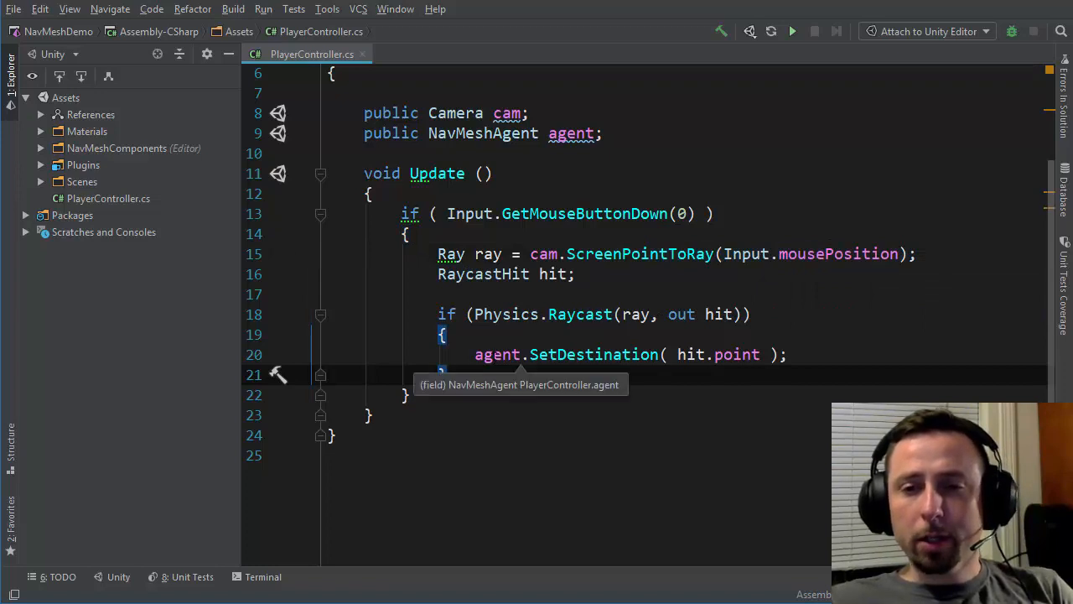
{"action": "double_click", "coordinate": [468, 315]}
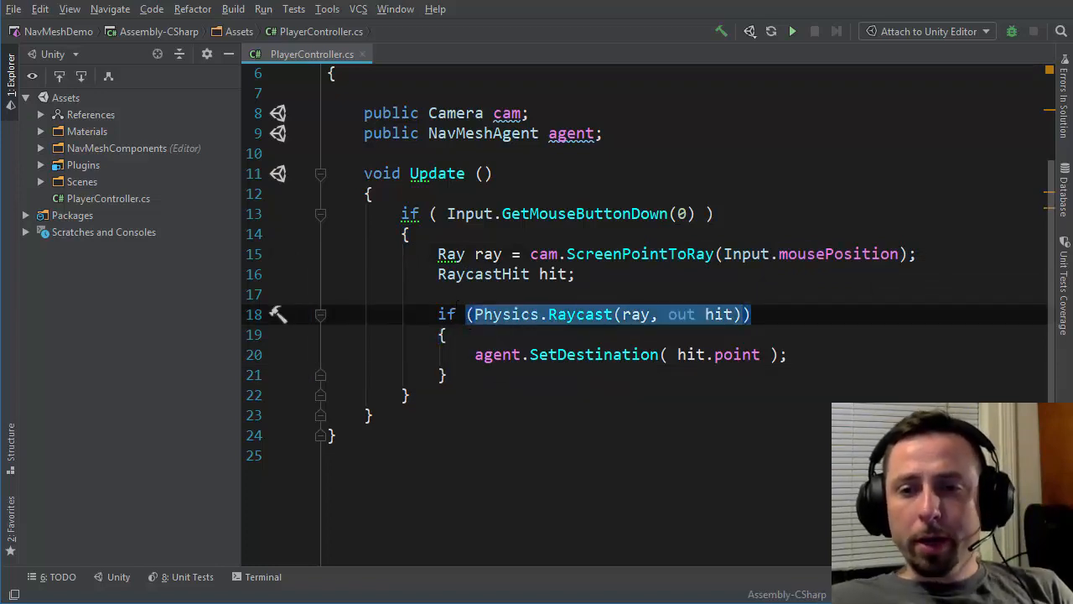
{"action": "left_click", "coordinate": [703, 354]}
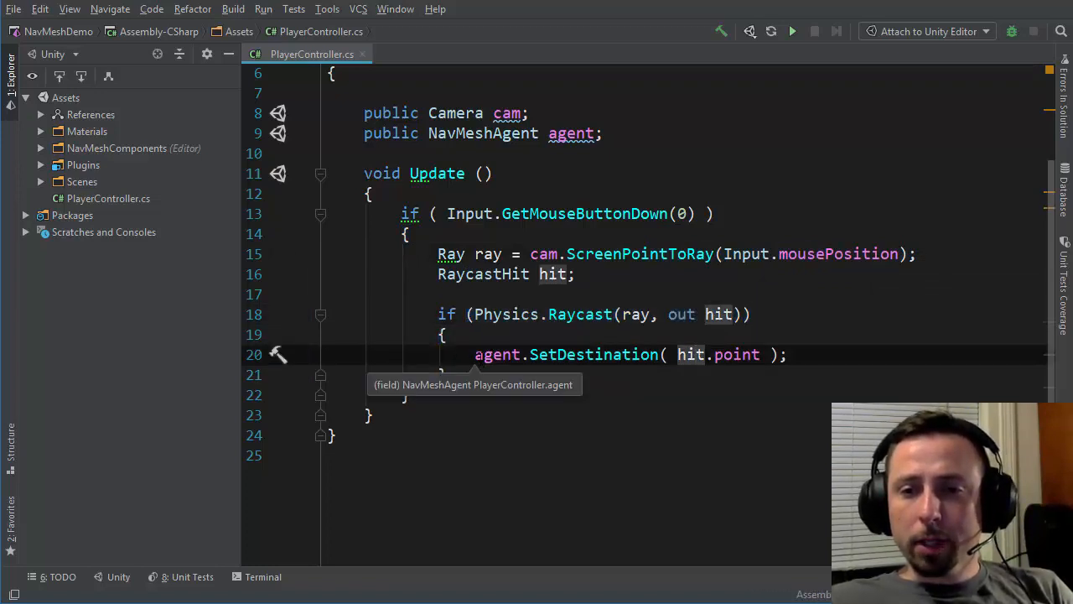
{"action": "left_click_drag", "start_coordinate": [476, 355], "coordinate": [817, 359]}
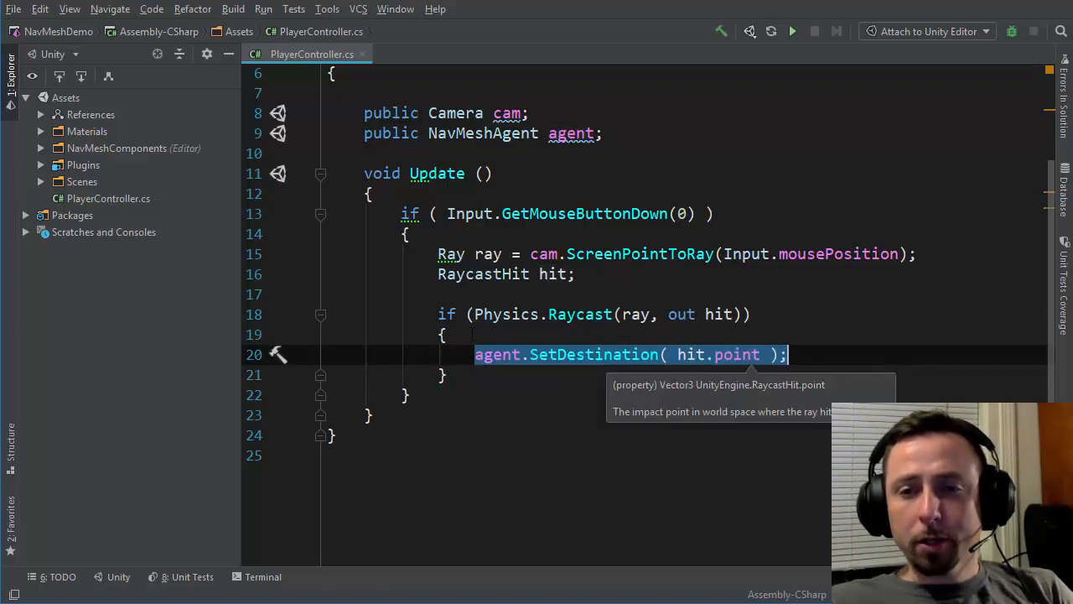
{"action": "left_click", "coordinate": [525, 340]}
{"action": "scroll", "coordinate": [515, 278], "scroll_direction": "up", "scroll_amount": 1}
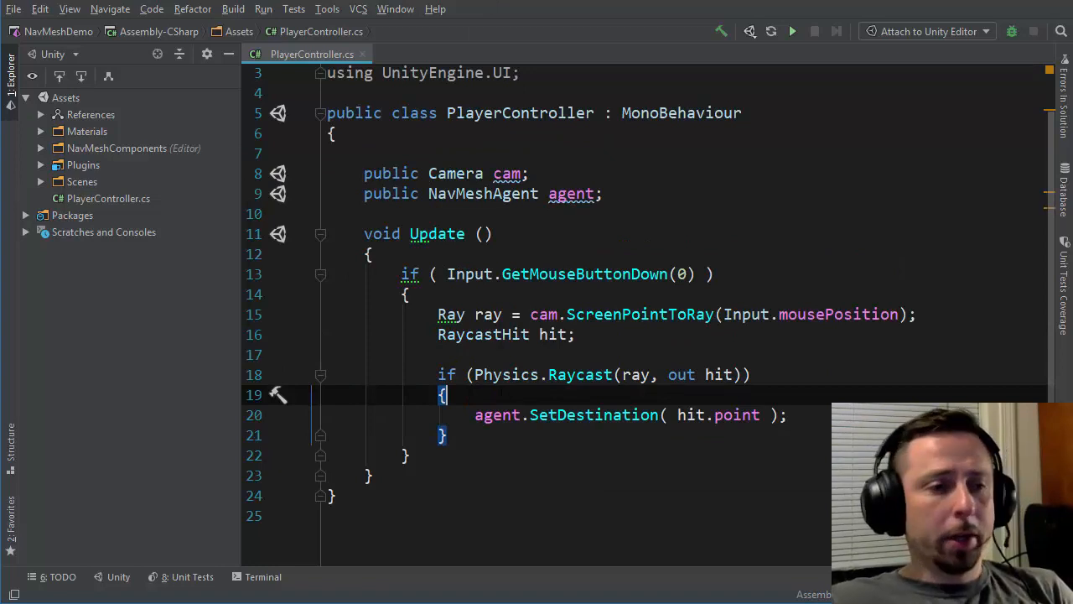
Step: Switch back to Unity and attach the PlayerController script to the Player object
{"action": "key", "text": "alt+Tab"}
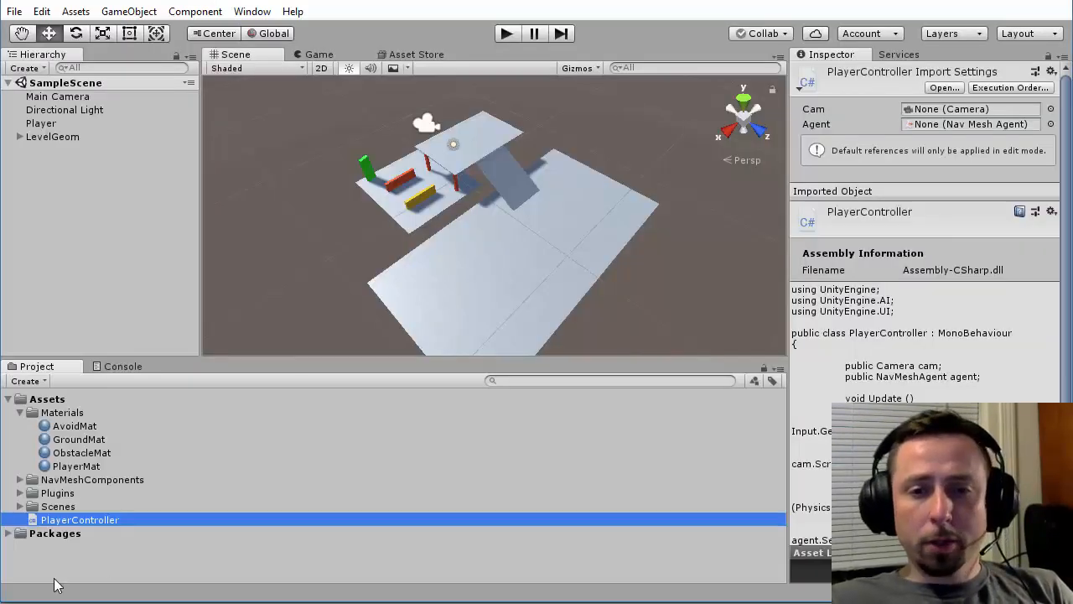
{"action": "left_click_drag", "start_coordinate": [164, 518], "coordinate": [42, 124]}
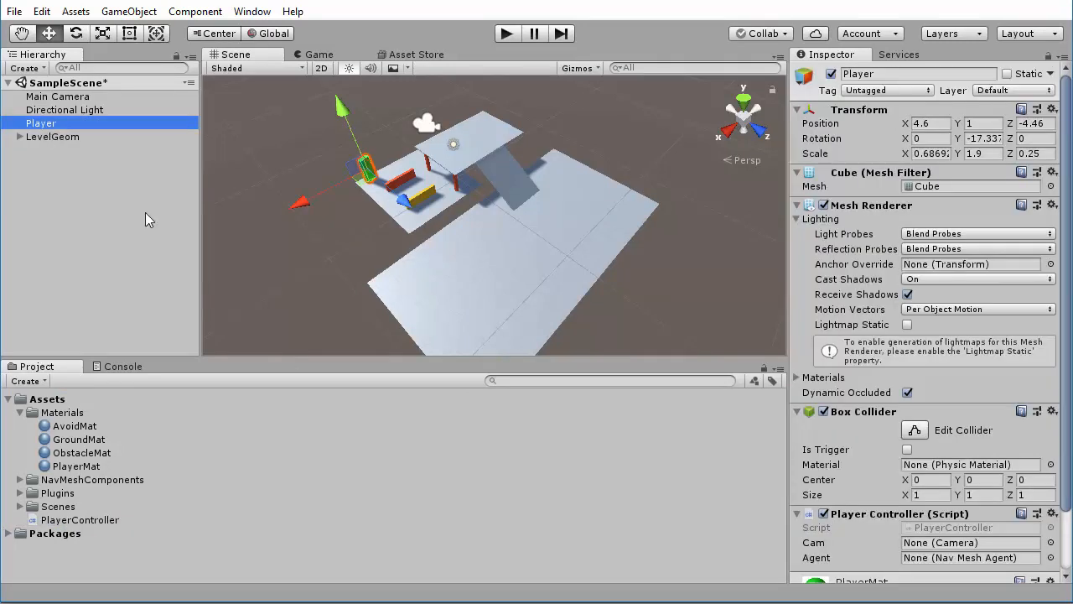
{"action": "scroll", "coordinate": [798, 445], "scroll_direction": "down", "scroll_amount": 3}
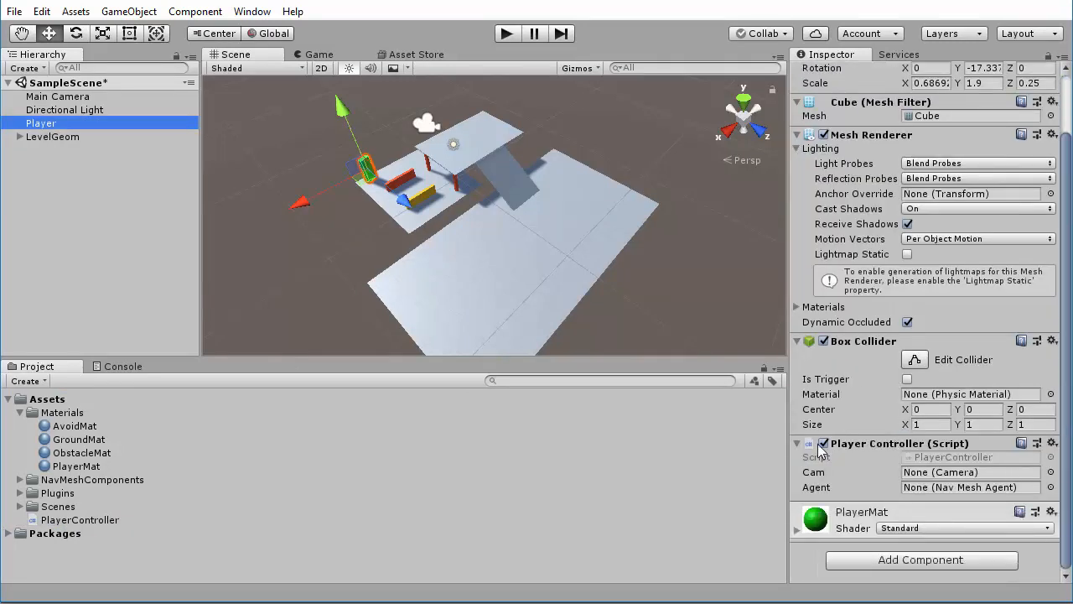
Step: Assign Main Camera to the Cam field of the Player's Player Controller component
{"action": "left_click", "coordinate": [48, 124]}
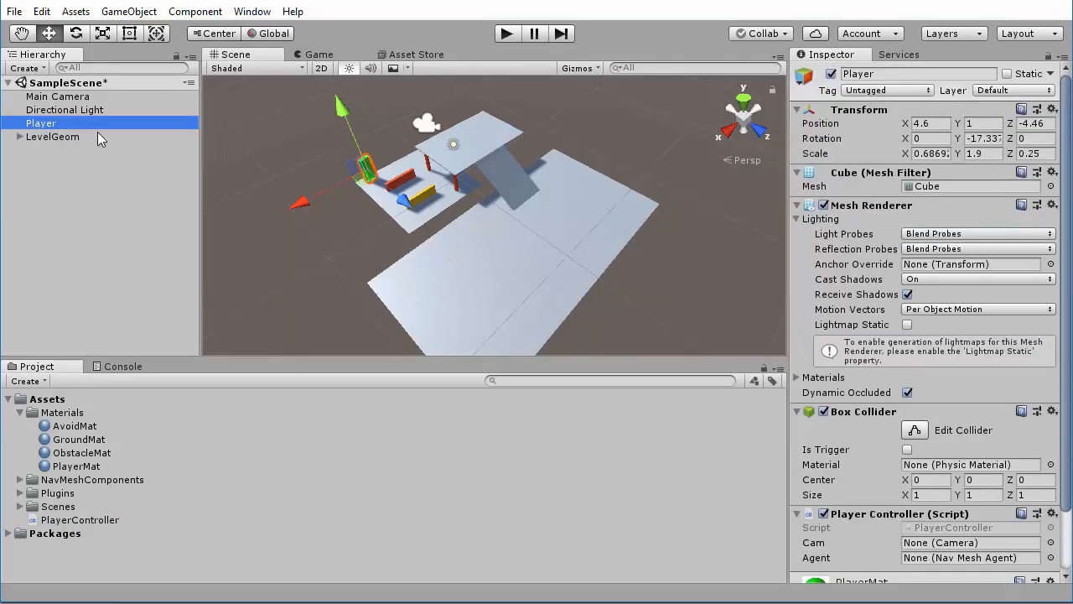
{"action": "left_click_drag", "start_coordinate": [52, 98], "coordinate": [920, 545]}
{"action": "scroll", "coordinate": [920, 537], "scroll_direction": "down", "scroll_amount": 3}
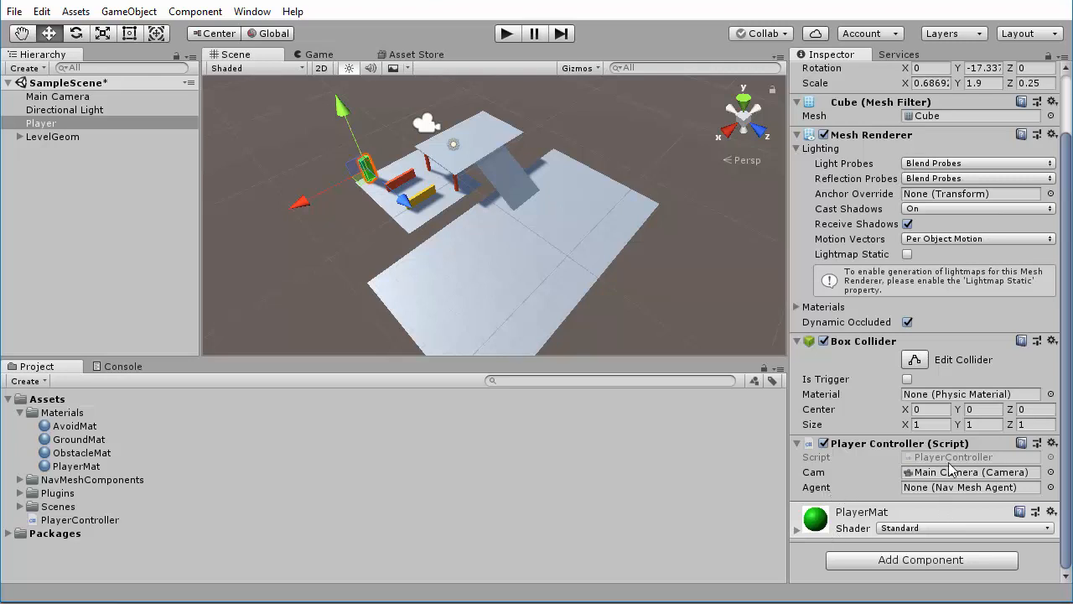
Step: Add a Nav Mesh Agent component to the Player
{"action": "left_click", "coordinate": [916, 559]}
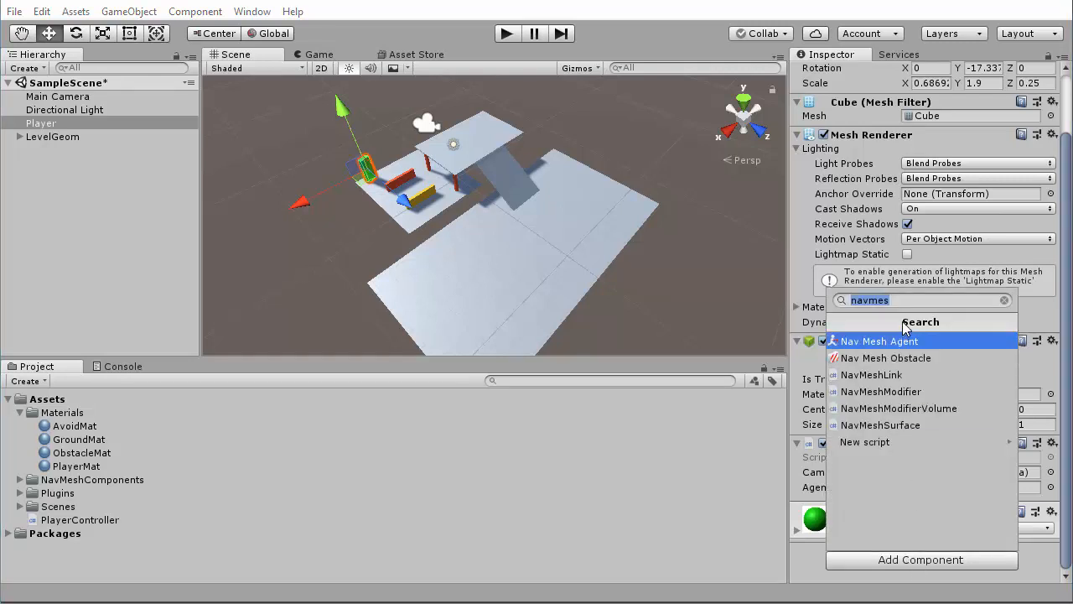
{"action": "type", "text": "nav"}
{"action": "left_click", "coordinate": [882, 341]}
{"action": "scroll", "coordinate": [995, 435], "scroll_direction": "down", "scroll_amount": 4}
{"action": "scroll", "coordinate": [988, 425], "scroll_direction": "up", "scroll_amount": 5}
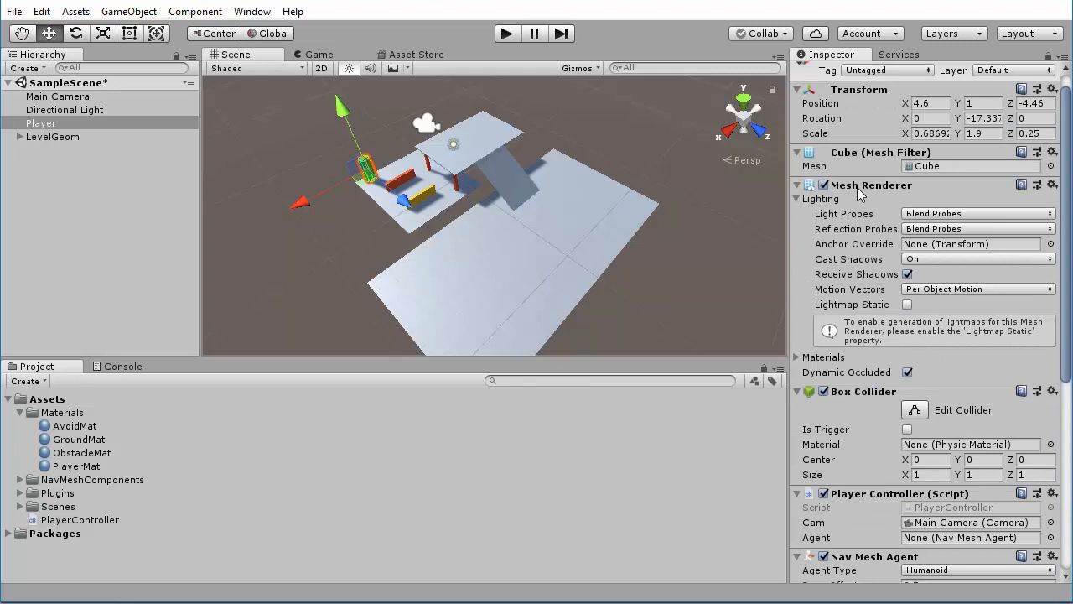
Step: Collapse the Player's Mesh Renderer and Box Collider, and assign its Nav Mesh Agent to the Player Controller's Agent field
{"action": "left_click", "coordinate": [798, 185]}
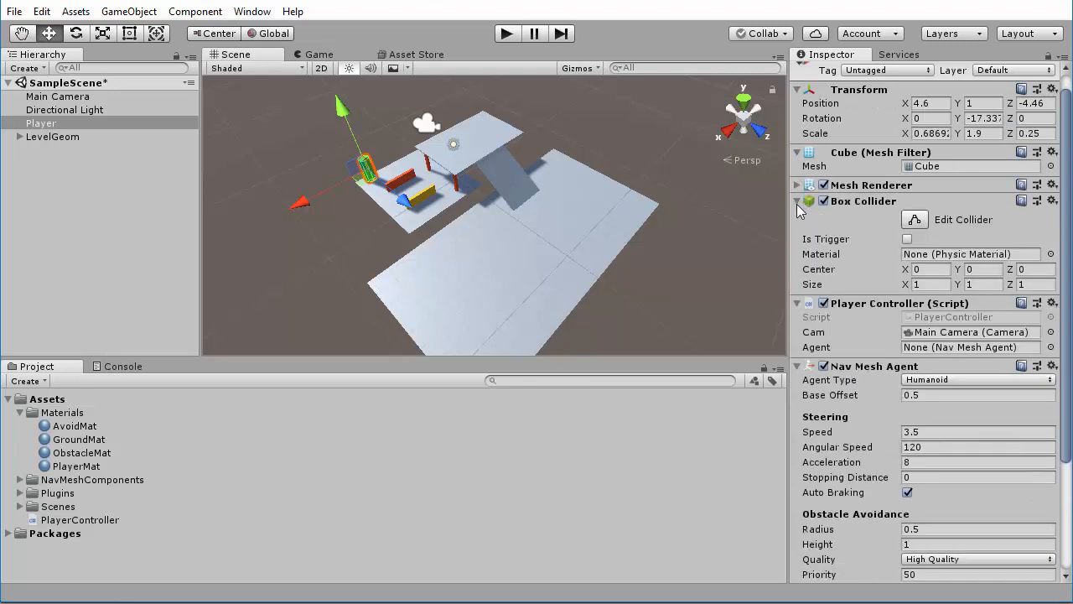
{"action": "left_click", "coordinate": [797, 201]}
{"action": "scroll", "coordinate": [885, 327], "scroll_direction": "down", "scroll_amount": 2}
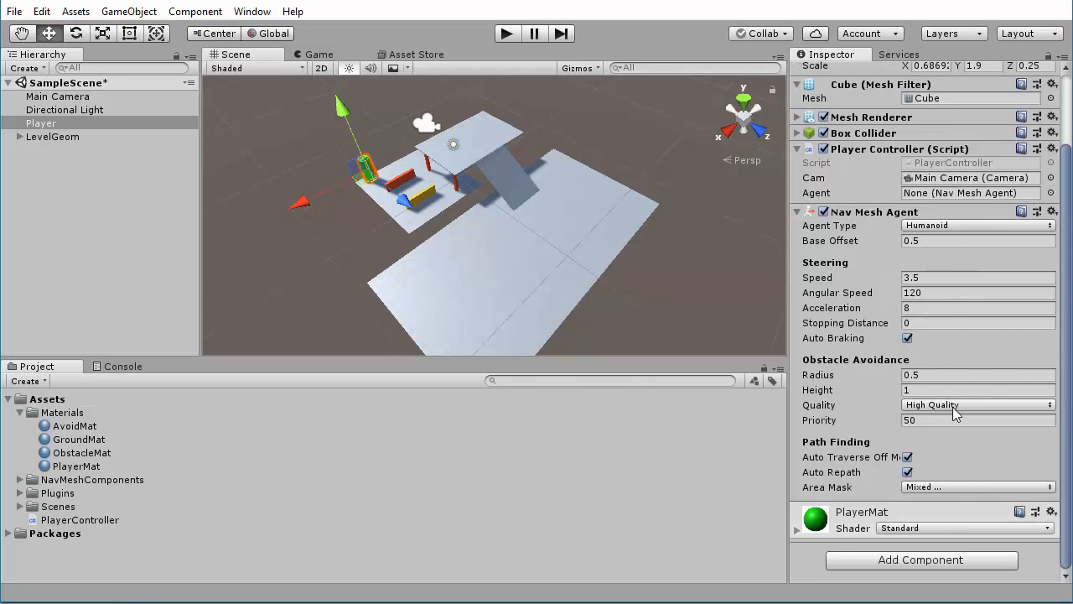
{"action": "scroll", "coordinate": [973, 402], "scroll_direction": "up", "scroll_amount": 3}
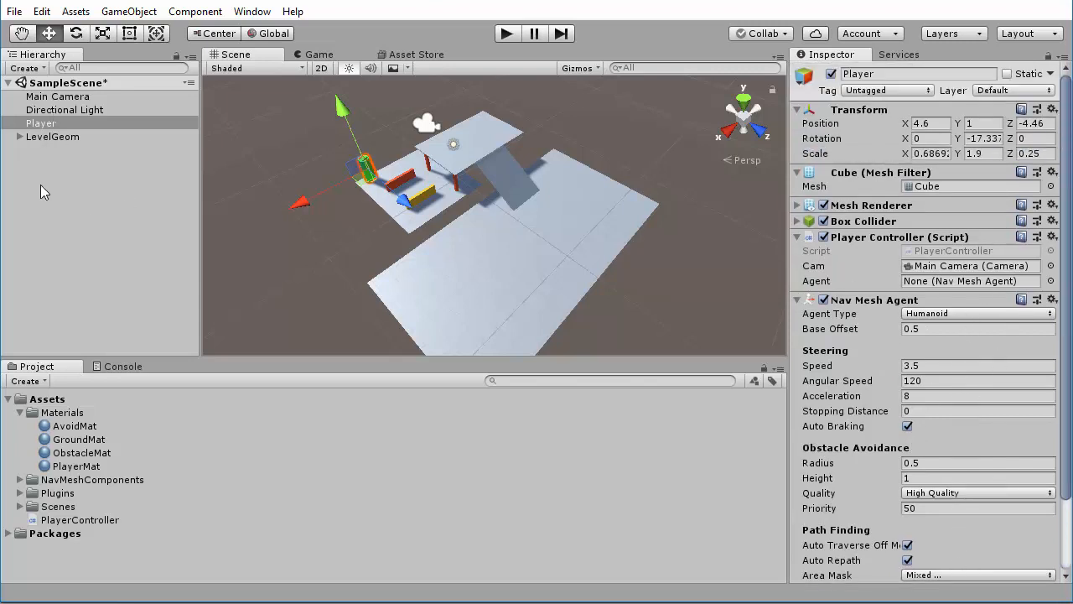
{"action": "scroll", "coordinate": [905, 365], "scroll_direction": "down", "scroll_amount": 3}
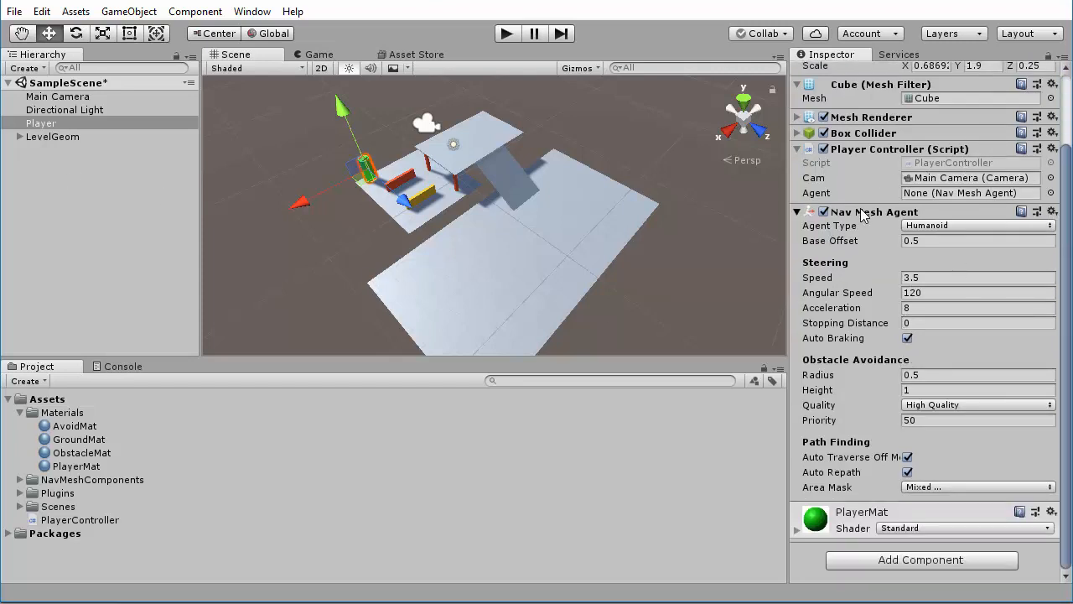
{"action": "left_click_drag", "start_coordinate": [862, 215], "coordinate": [937, 197]}
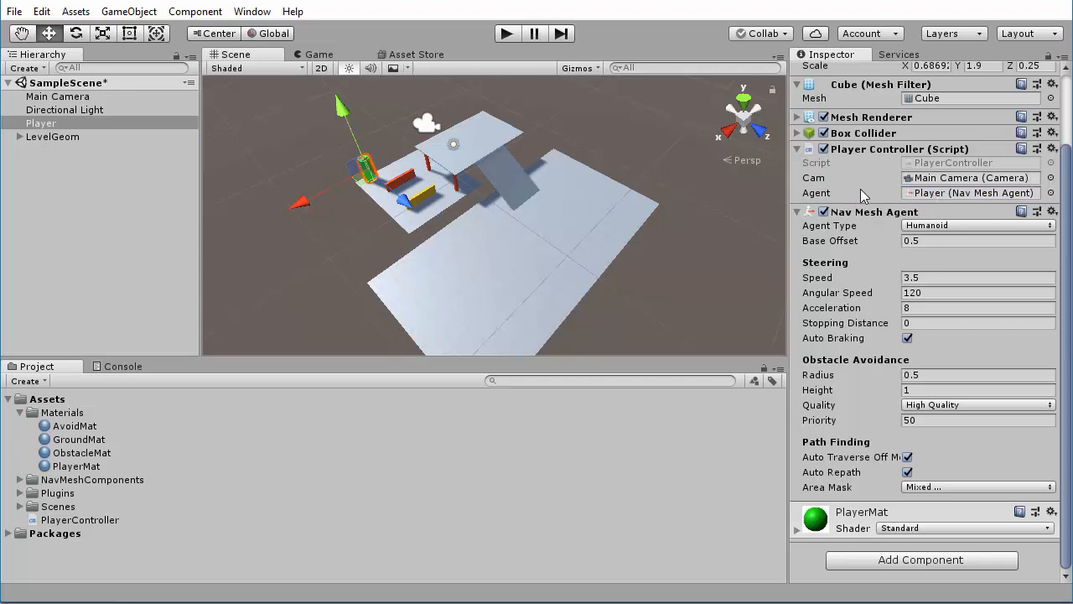
Step: Create an empty object at the root of the scene and name it NavMesh
{"action": "left_click", "coordinate": [120, 230]}
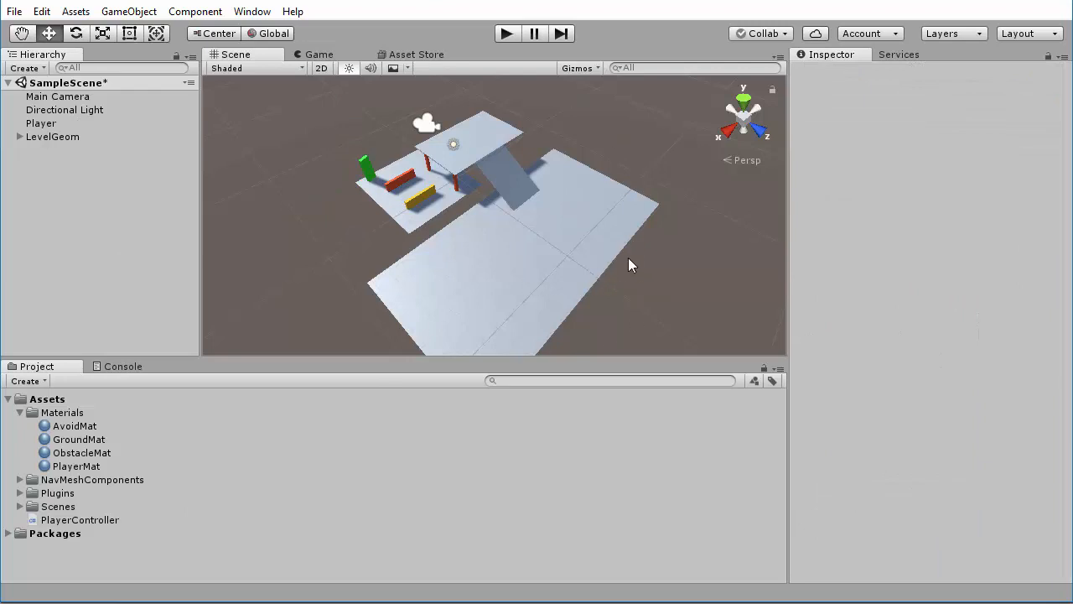
{"action": "right_click", "coordinate": [57, 188]}
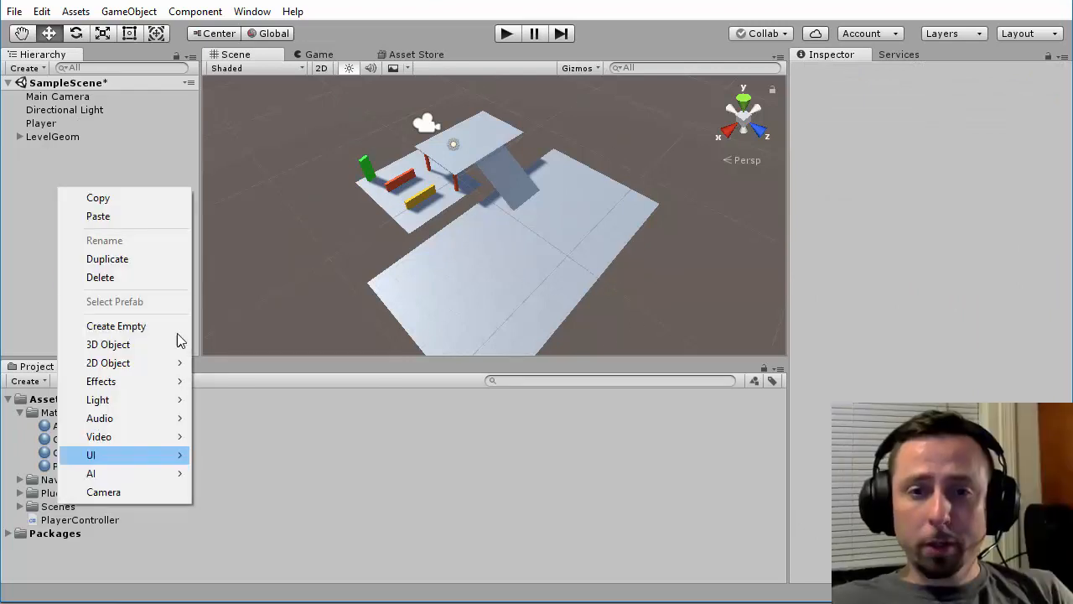
{"action": "left_click", "coordinate": [126, 326]}
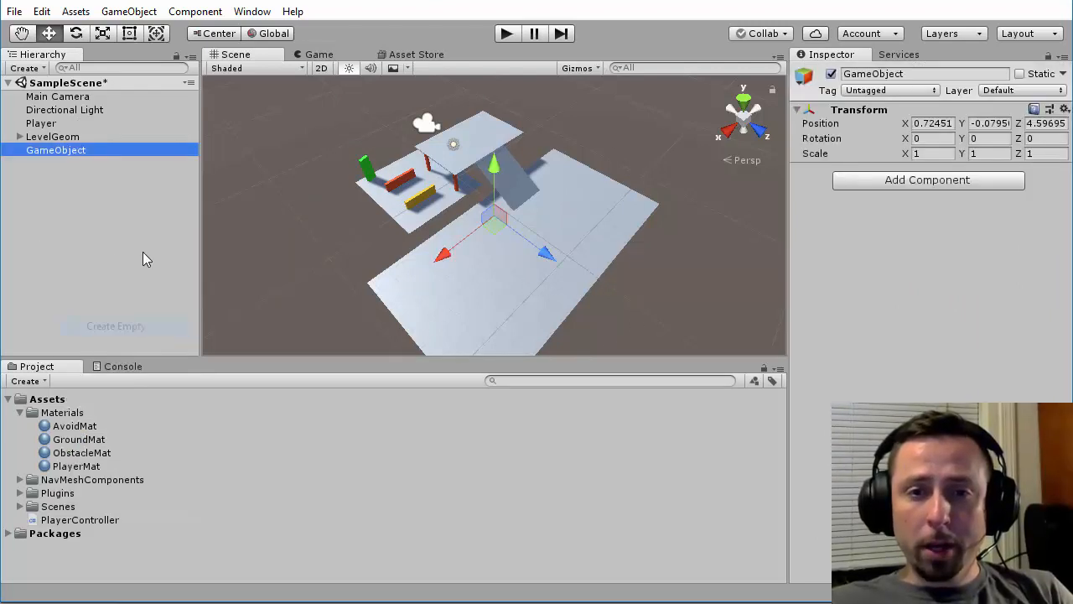
{"action": "left_click", "coordinate": [53, 152]}
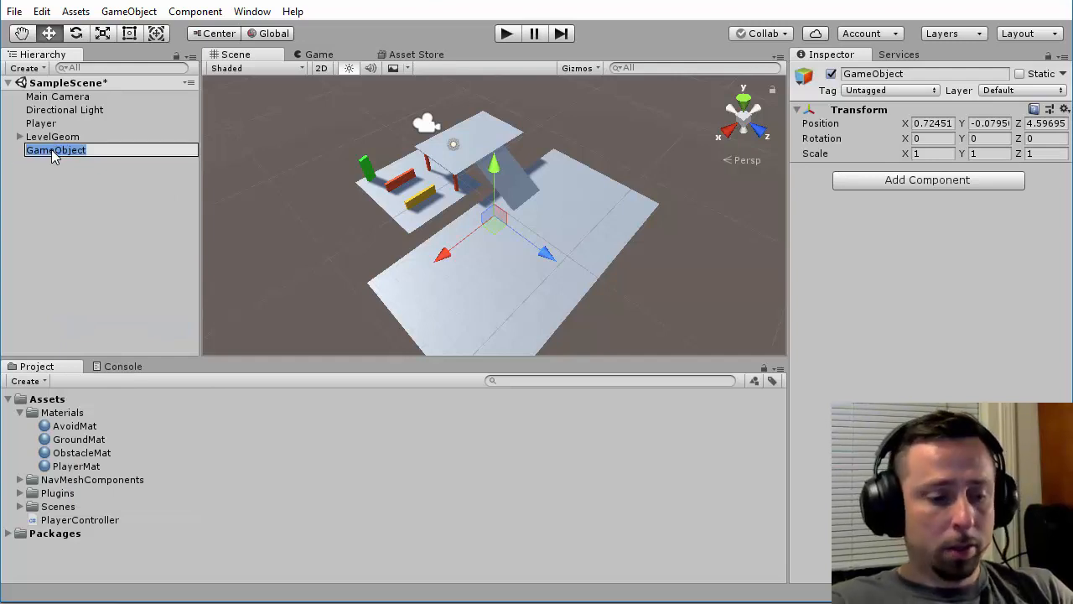
{"action": "type", "text": "NavMesh"}
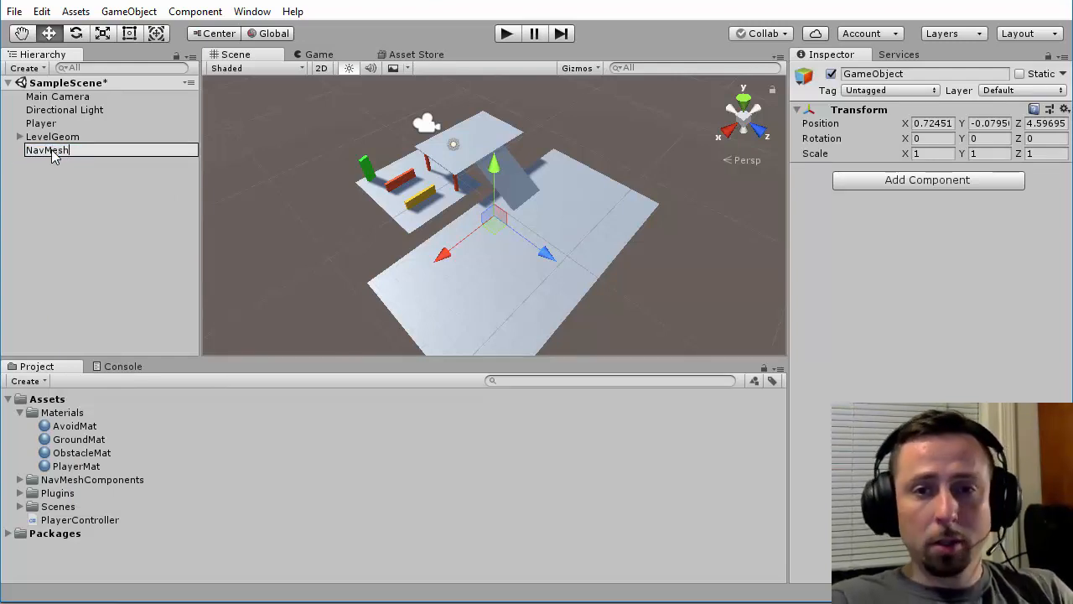
{"action": "key", "text": "Return"}
{"action": "left_click", "coordinate": [68, 184]}
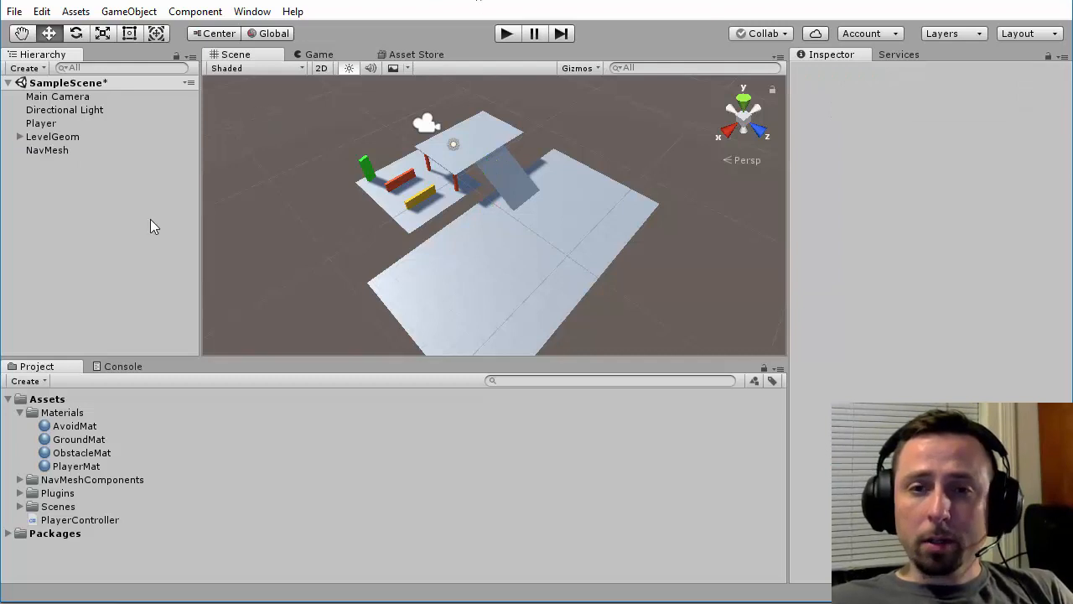
Step: Add a NavMeshSurface component to the NavMesh object and bake the navigation mesh for the level
{"action": "left_click", "coordinate": [48, 151]}
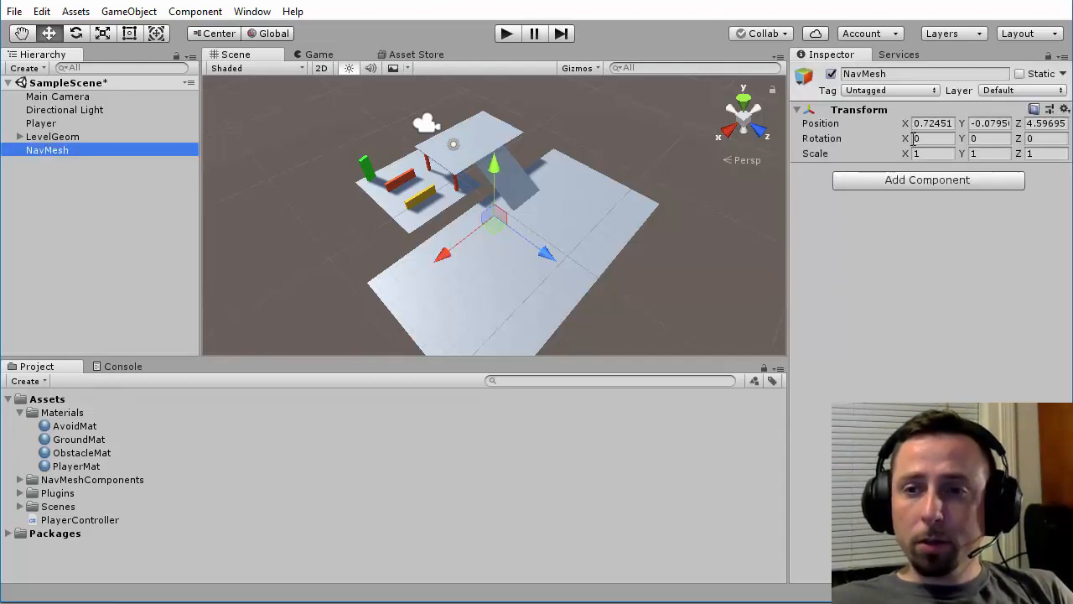
{"action": "left_click", "coordinate": [934, 181]}
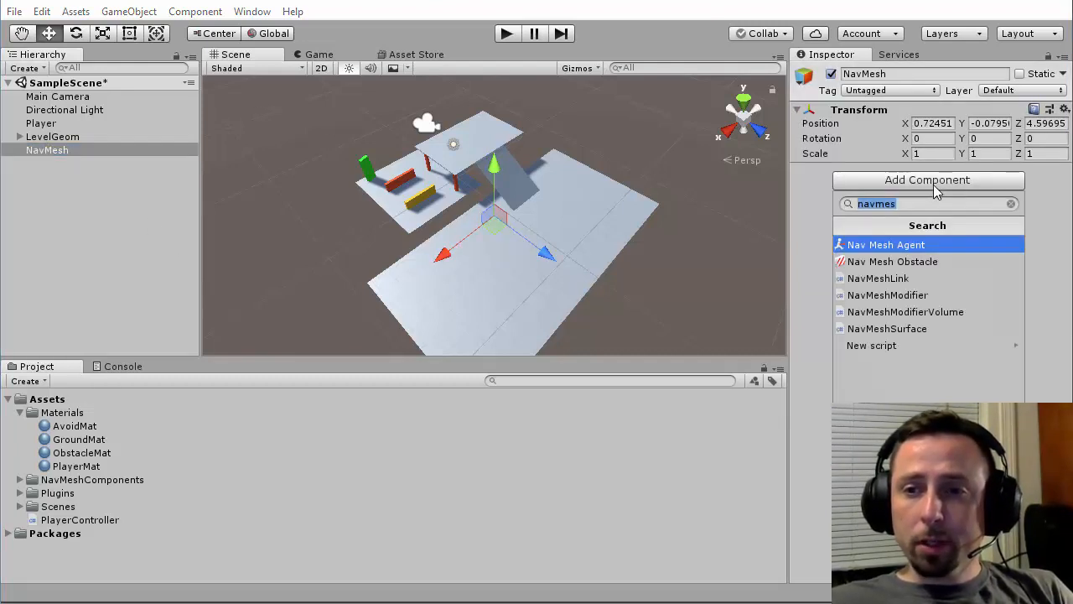
{"action": "left_click", "coordinate": [897, 329]}
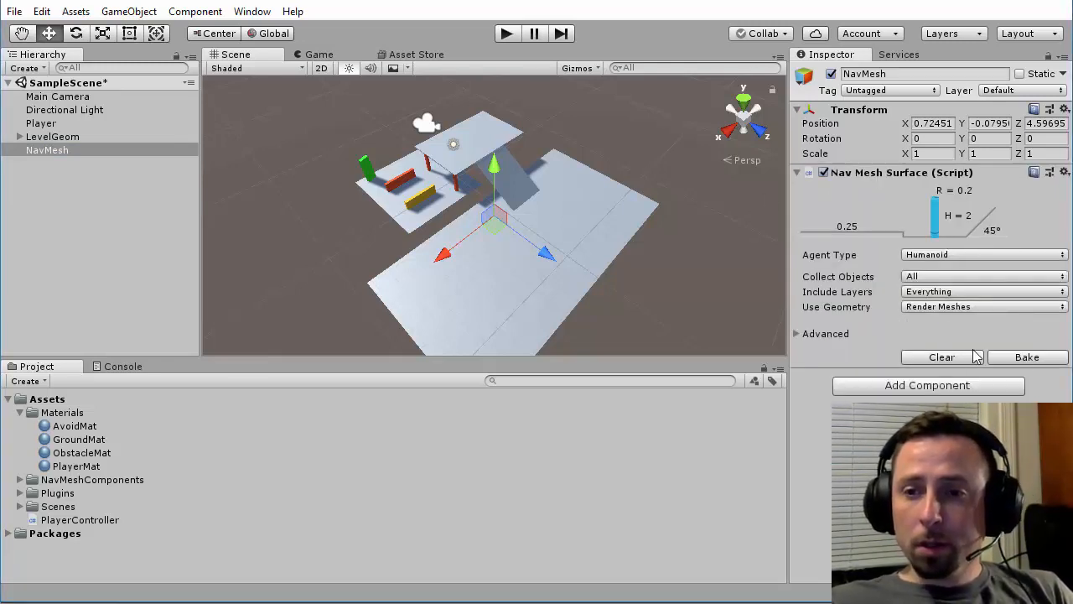
{"action": "left_click", "coordinate": [1027, 358]}
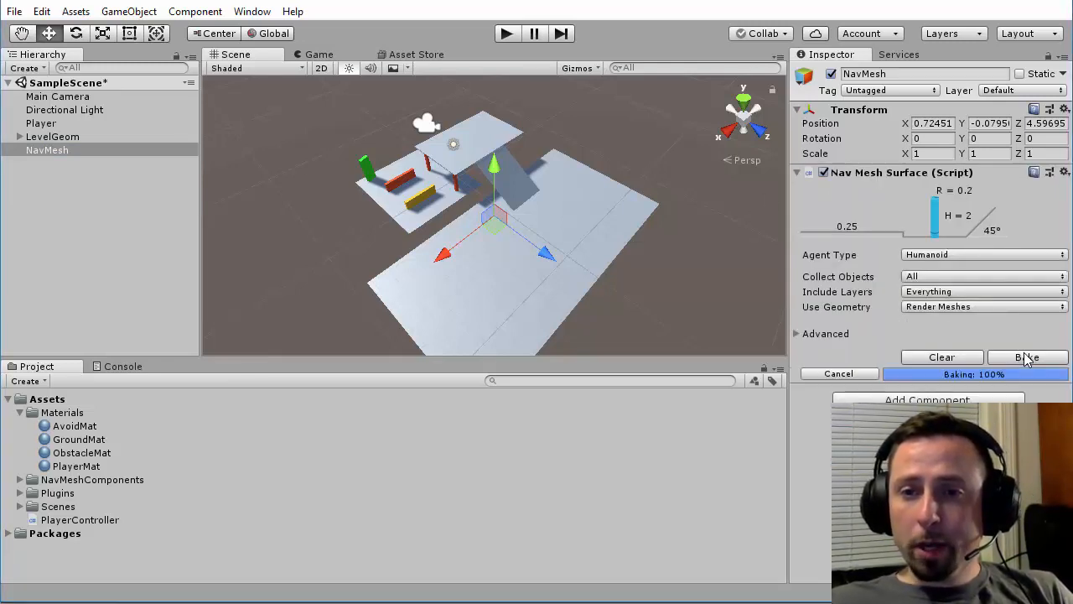
{"action": "left_click_drag", "start_coordinate": [412, 254], "coordinate": [503, 251], "text": "alt"}
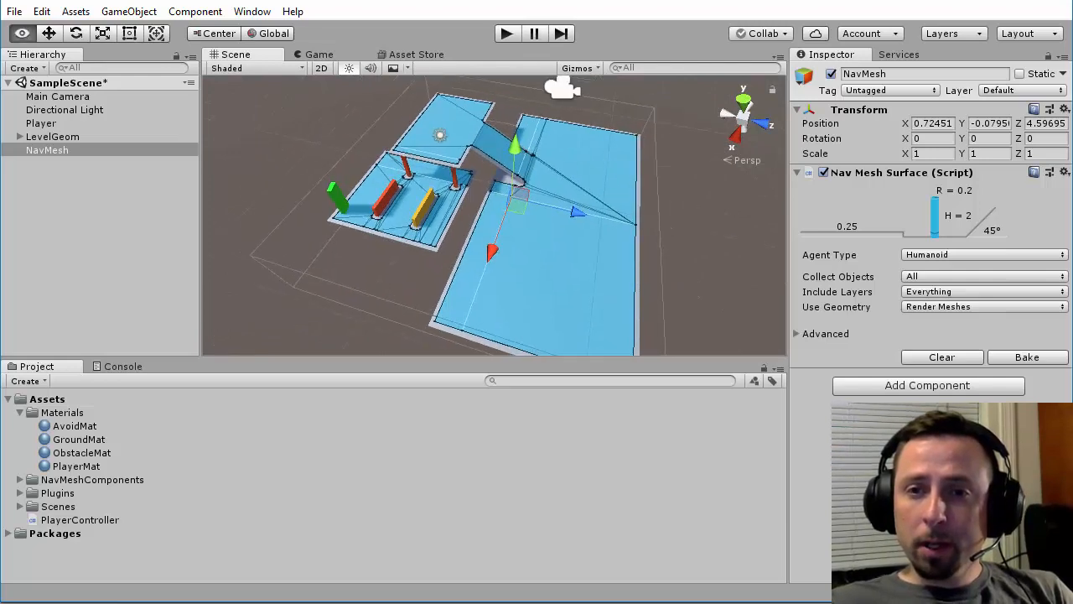
Step: Run the game and send the Player to several points around the red and yellow obstacles, and stop play mode
{"action": "key", "text": "ctrl+p"}
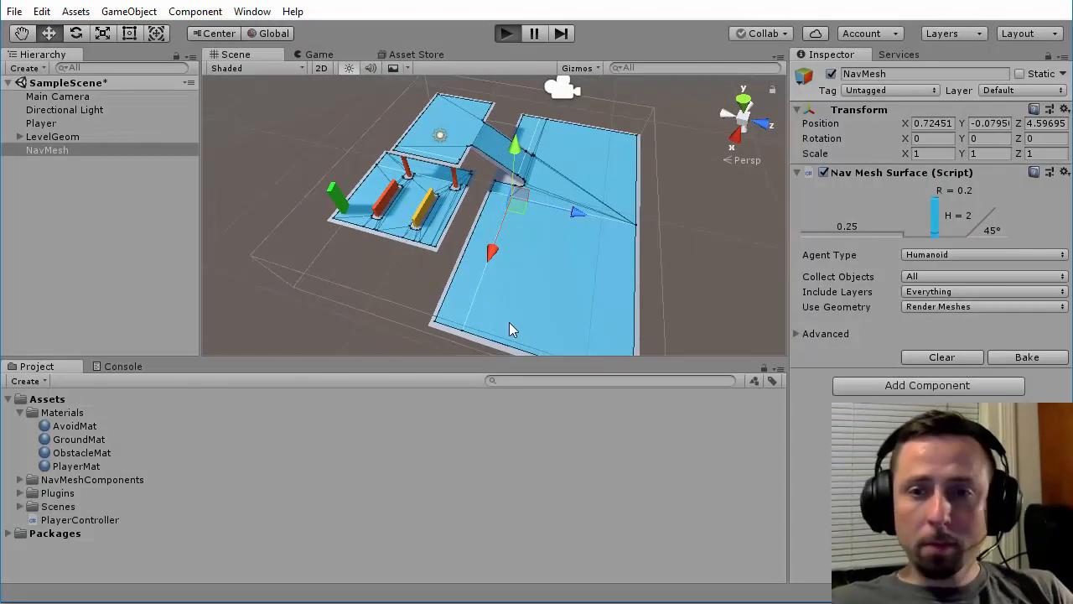
{"action": "left_click", "coordinate": [421, 231]}
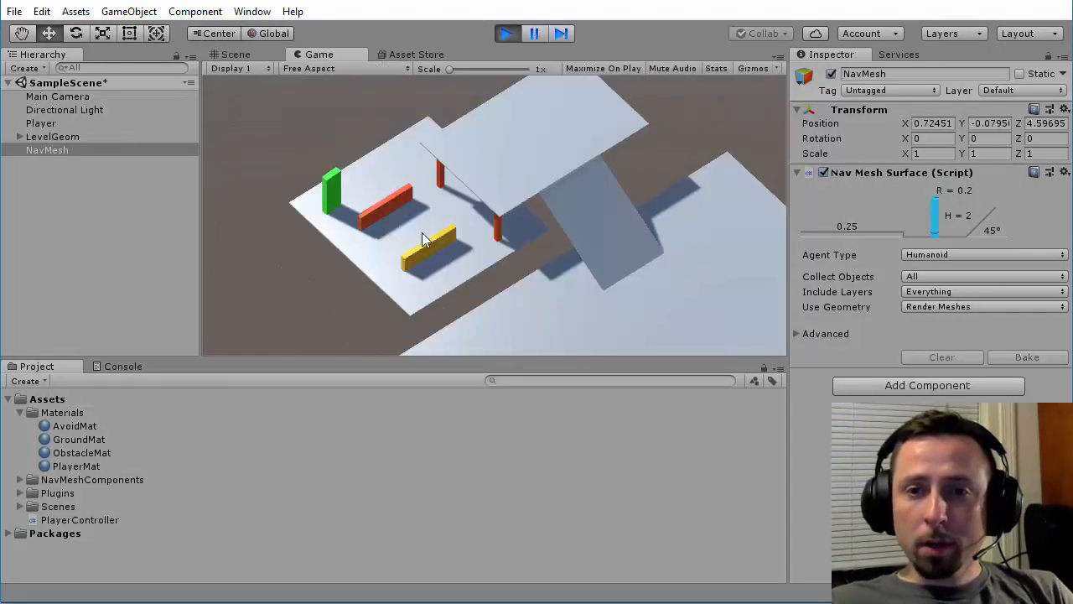
{"action": "left_click", "coordinate": [477, 249]}
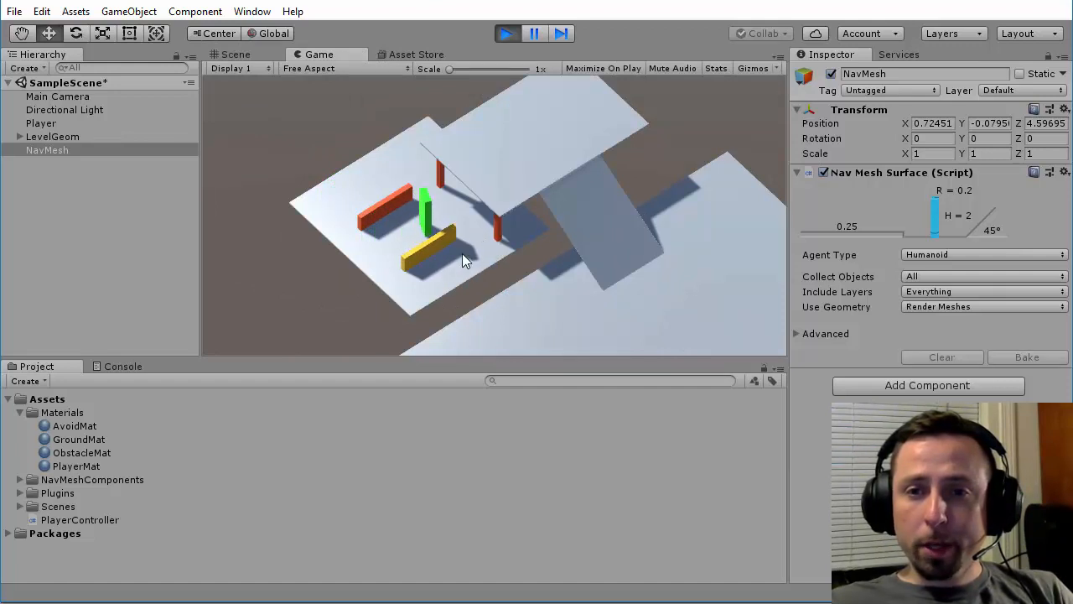
{"action": "left_click", "coordinate": [353, 188]}
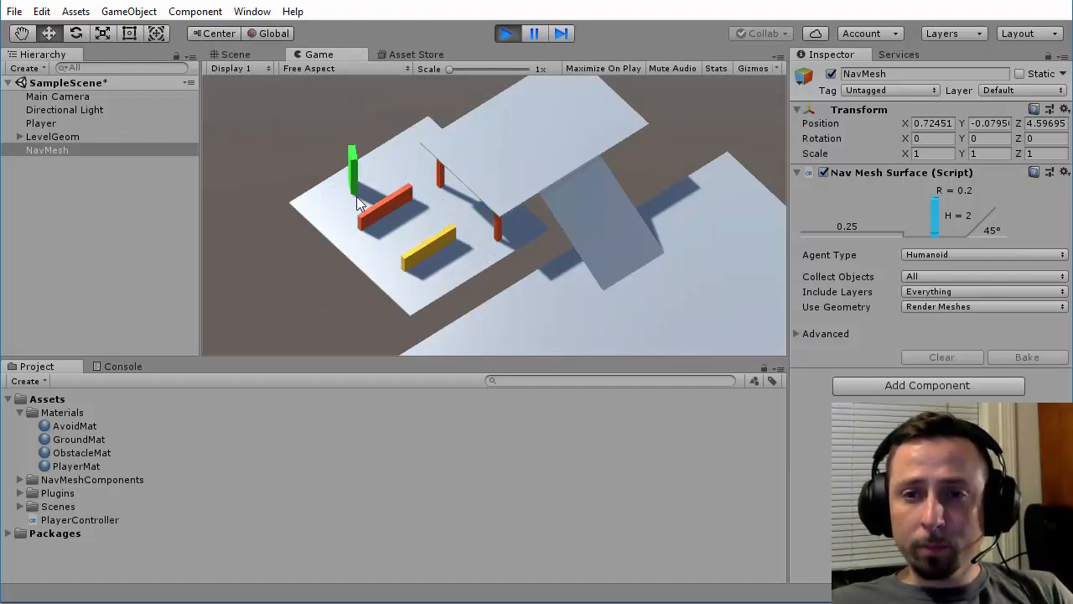
{"action": "left_click", "coordinate": [507, 33]}
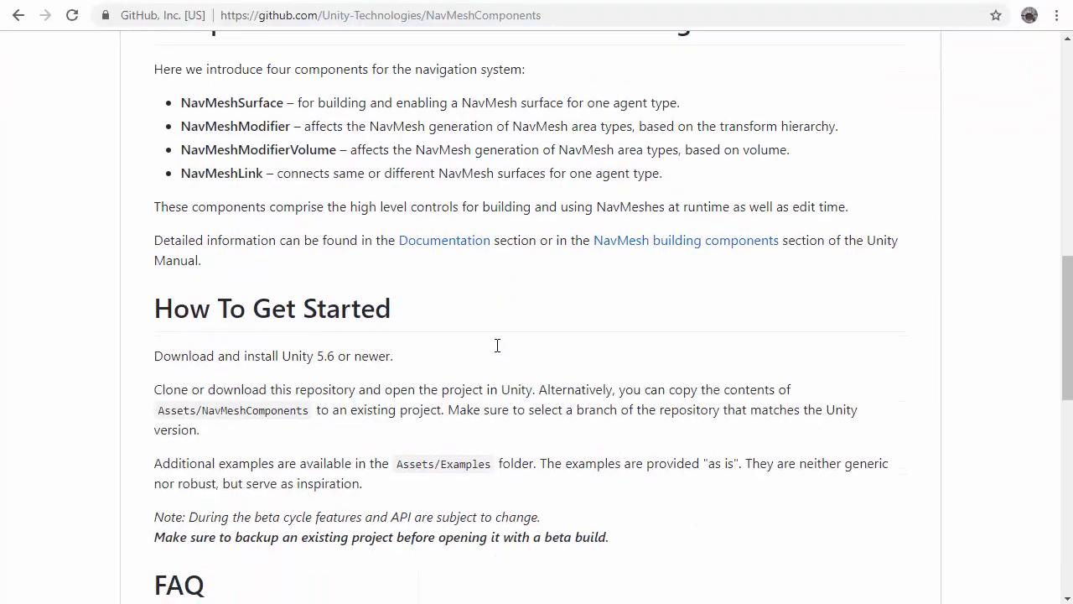
Step: Examine the file list and the README's component descriptions in the Unity-Technologies NavMeshComponents repository on GitHub
{"action": "scroll", "coordinate": [496, 344], "scroll_direction": "up", "scroll_amount": 7}
{"action": "scroll", "coordinate": [523, 336], "scroll_direction": "down", "scroll_amount": 2}
{"action": "scroll", "coordinate": [623, 339], "scroll_direction": "up", "scroll_amount": 2}
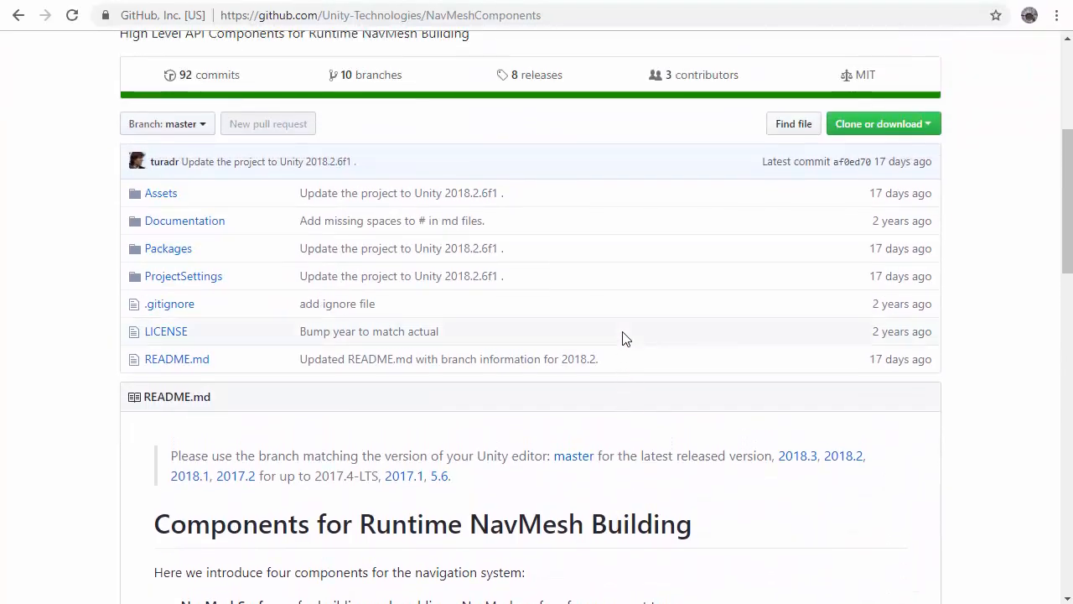
{"action": "scroll", "coordinate": [623, 338], "scroll_direction": "down", "scroll_amount": 8}
{"action": "scroll", "coordinate": [381, 162], "scroll_direction": "up", "scroll_amount": 2}
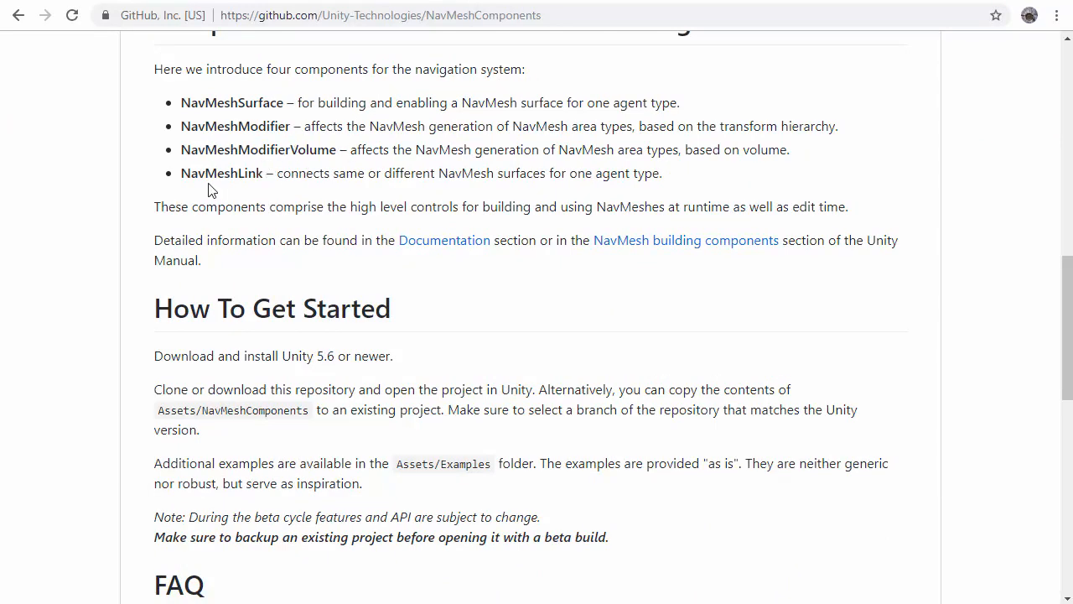
{"action": "scroll", "coordinate": [645, 370], "scroll_direction": "up", "scroll_amount": 10}
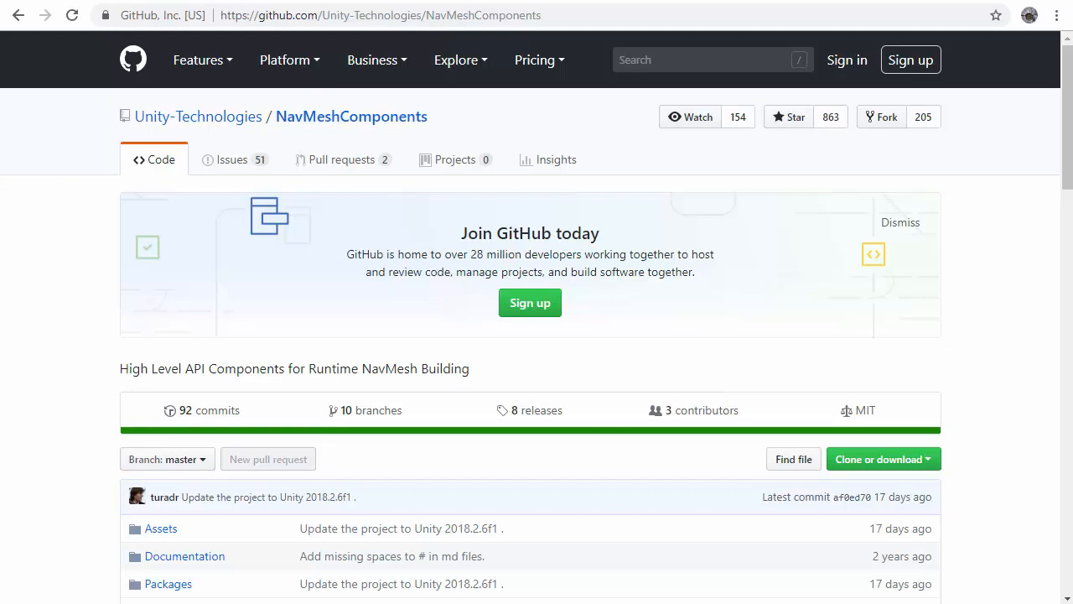
{"action": "scroll", "coordinate": [259, 299], "scroll_direction": "down", "scroll_amount": 4}
{"action": "scroll", "coordinate": [523, 336], "scroll_direction": "down", "scroll_amount": 2}
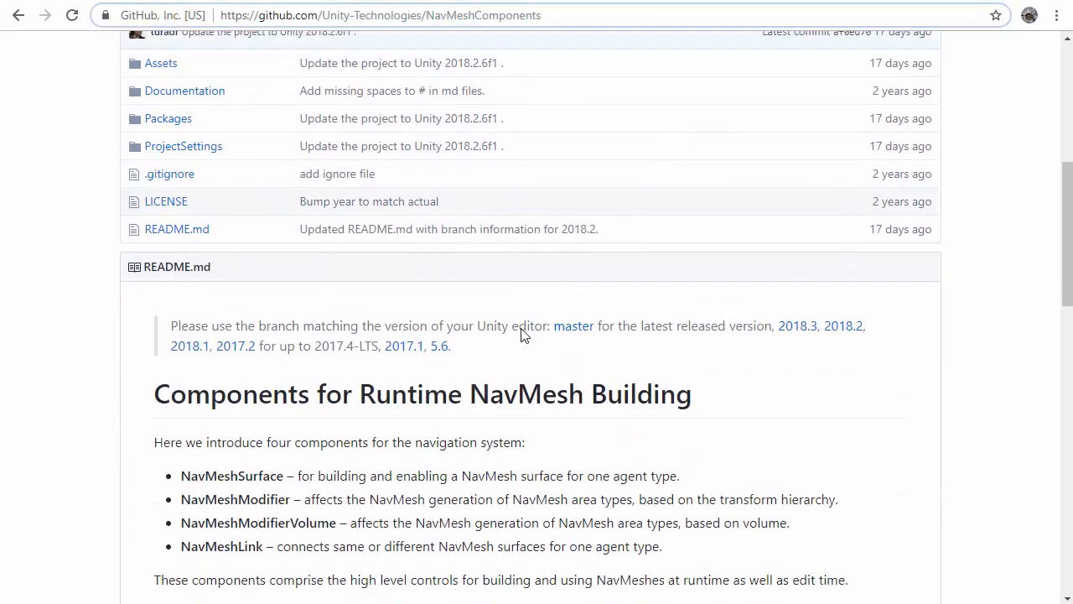
{"action": "scroll", "coordinate": [257, 143], "scroll_direction": "up", "scroll_amount": 1}
{"action": "scroll", "coordinate": [978, 330], "scroll_direction": "up", "scroll_amount": 3}
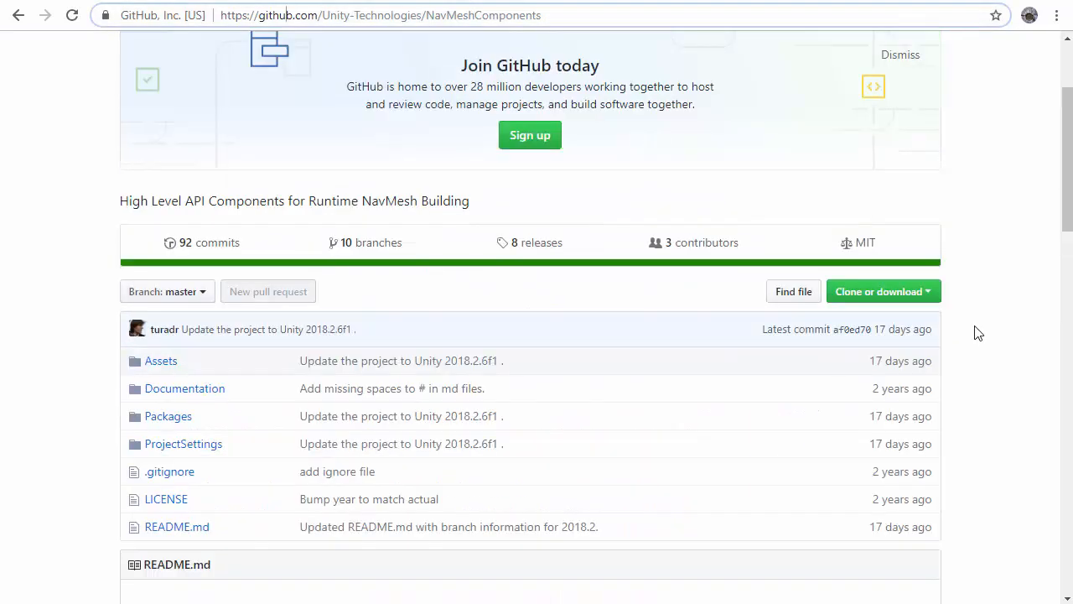
Step: Download the NavMeshComponents repository's master branch as a ZIP
{"action": "left_click", "coordinate": [884, 292]}
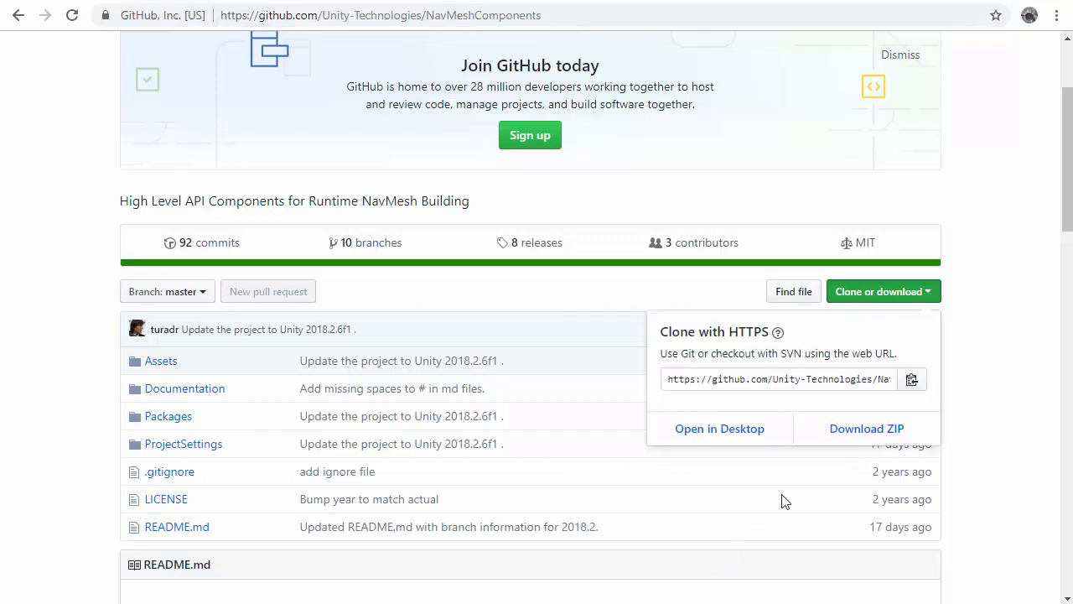
{"action": "left_click", "coordinate": [867, 432]}
{"action": "scroll", "coordinate": [1011, 418], "scroll_direction": "down", "scroll_amount": 5}
{"action": "scroll", "coordinate": [1011, 417], "scroll_direction": "up", "scroll_amount": 3}
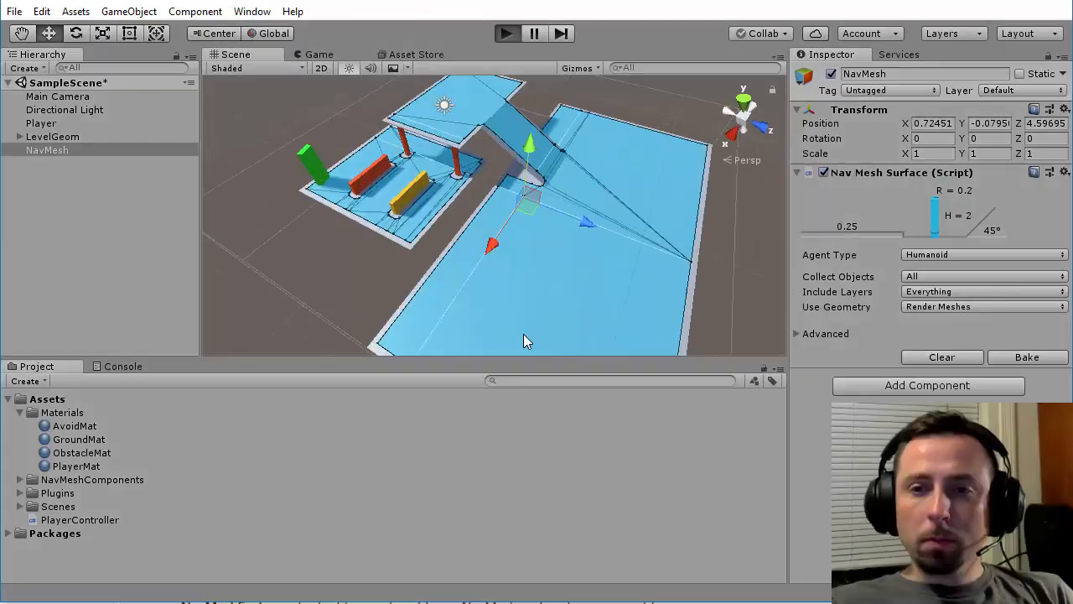
Step: Play-test in Unity by sending the Player around the obstacles, toward the large ground and to the raised platform, and stop play mode
{"action": "key", "text": "ctrl+p"}
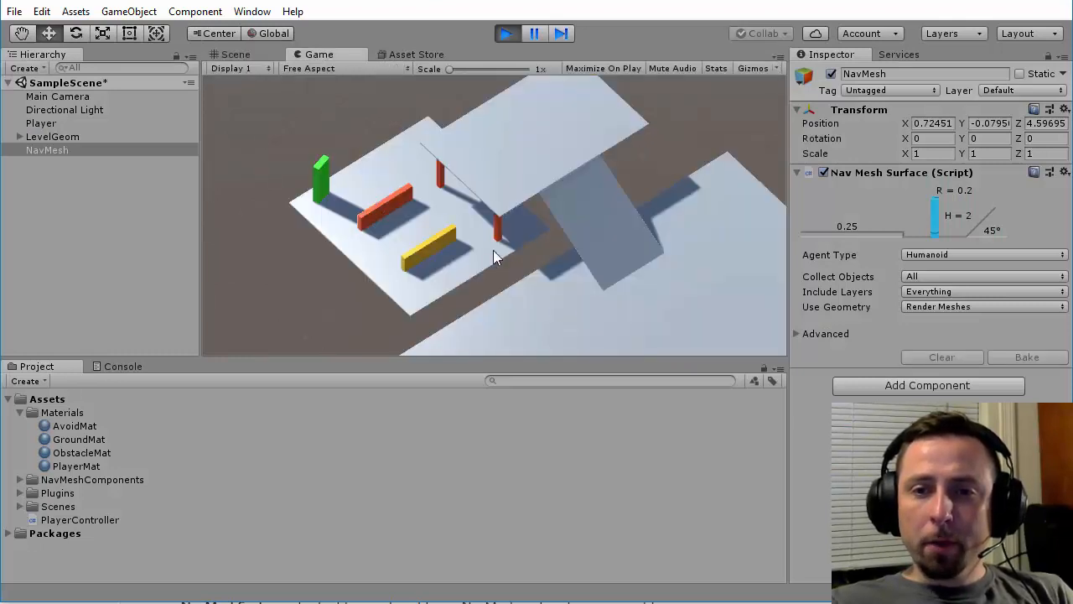
{"action": "left_click", "coordinate": [465, 272]}
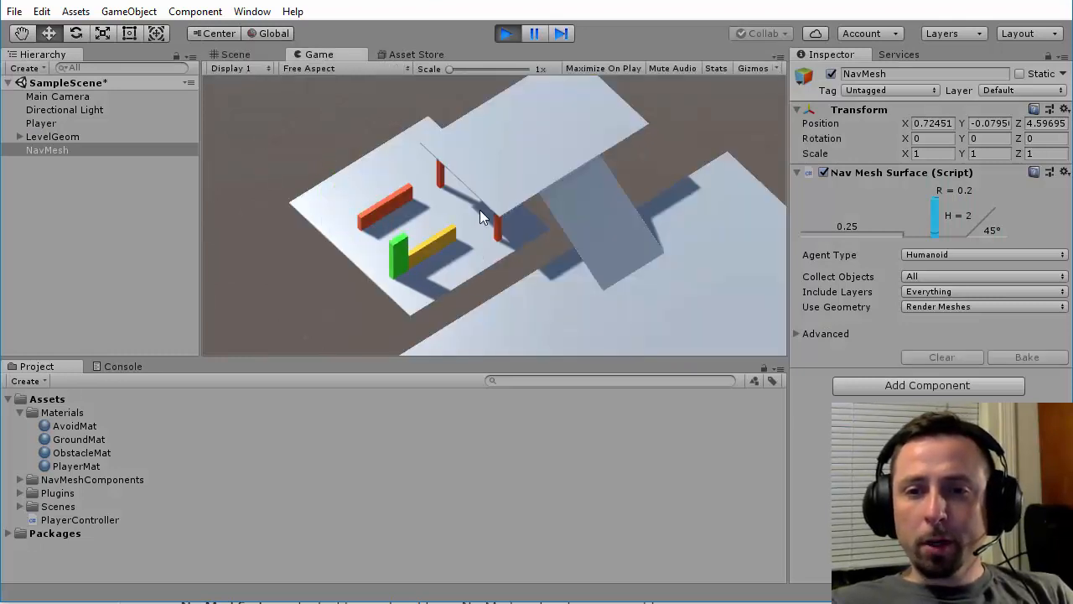
{"action": "left_click", "coordinate": [393, 240]}
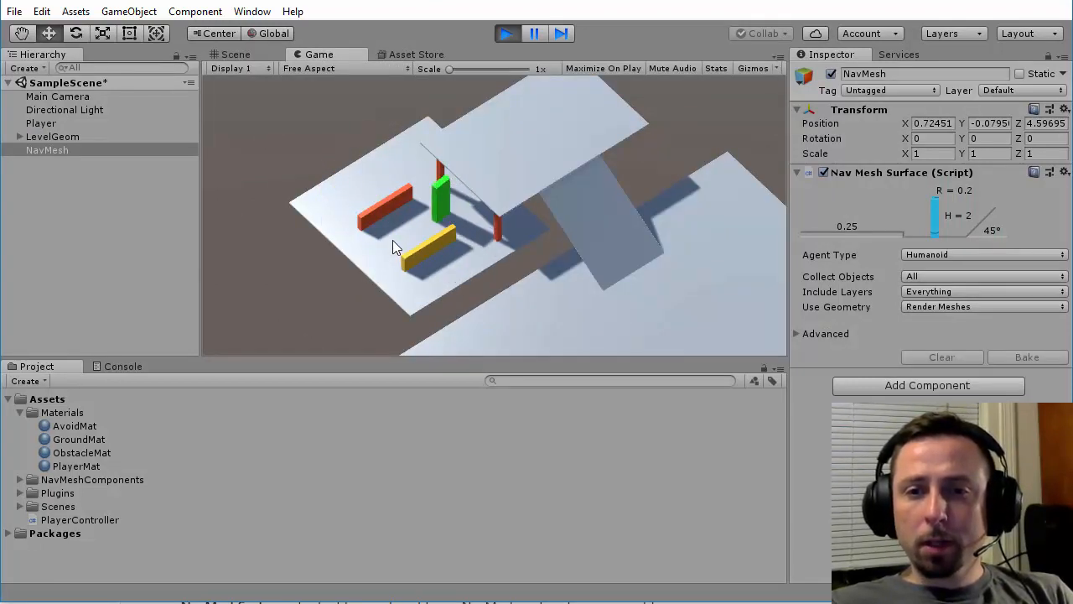
{"action": "left_click", "coordinate": [378, 173]}
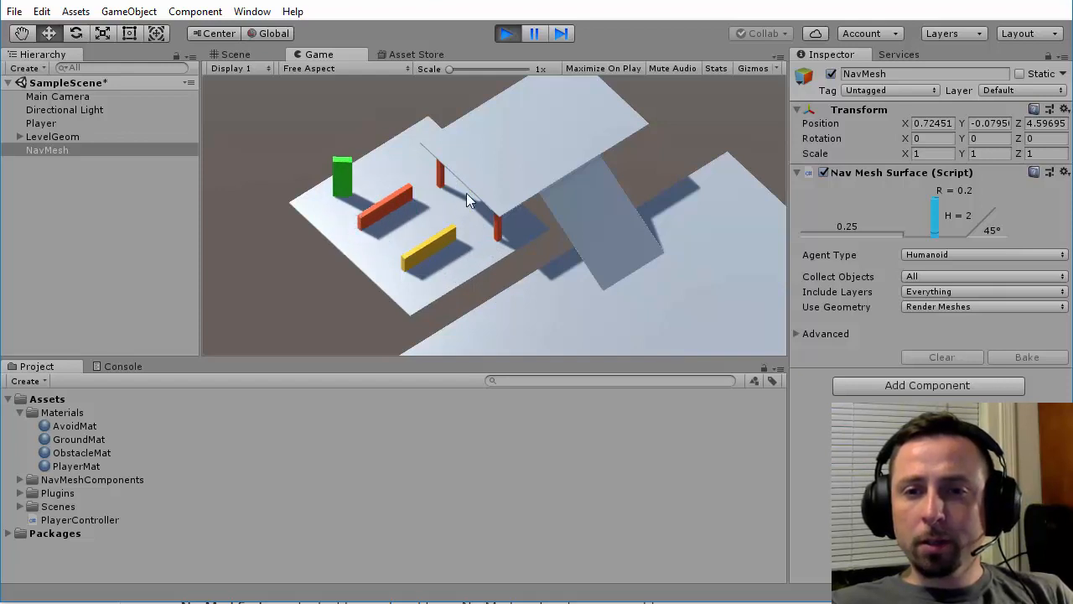
{"action": "left_click", "coordinate": [539, 310]}
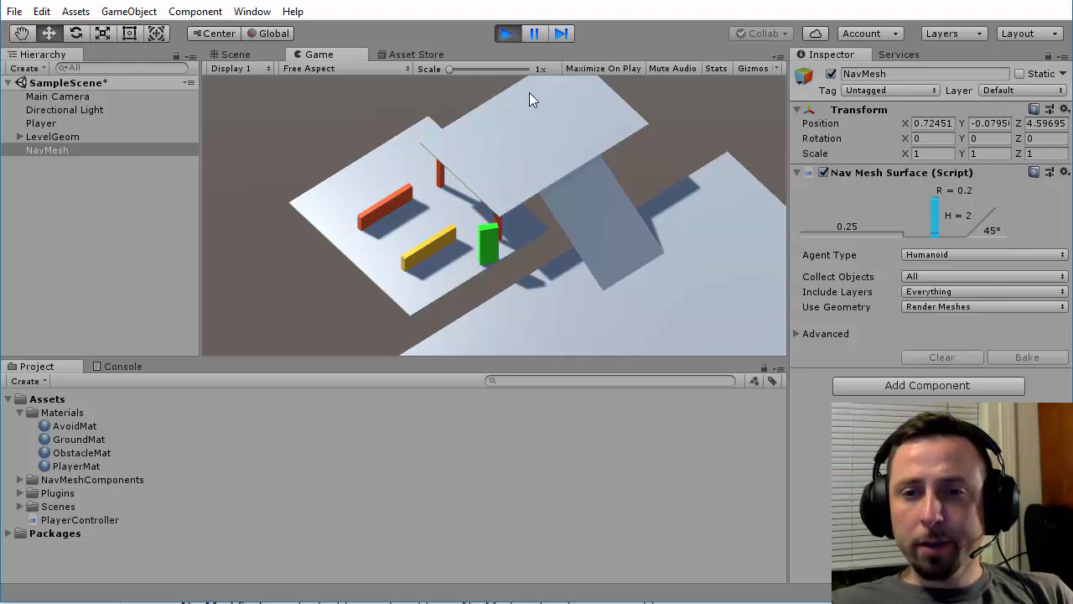
{"action": "left_click", "coordinate": [552, 122]}
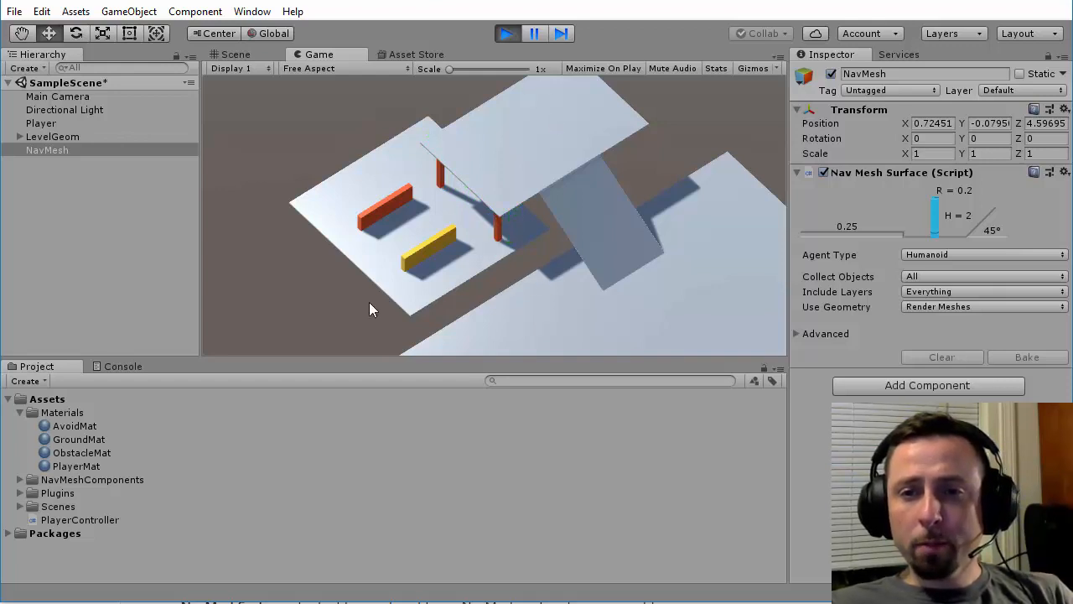
{"action": "left_click", "coordinate": [507, 34]}
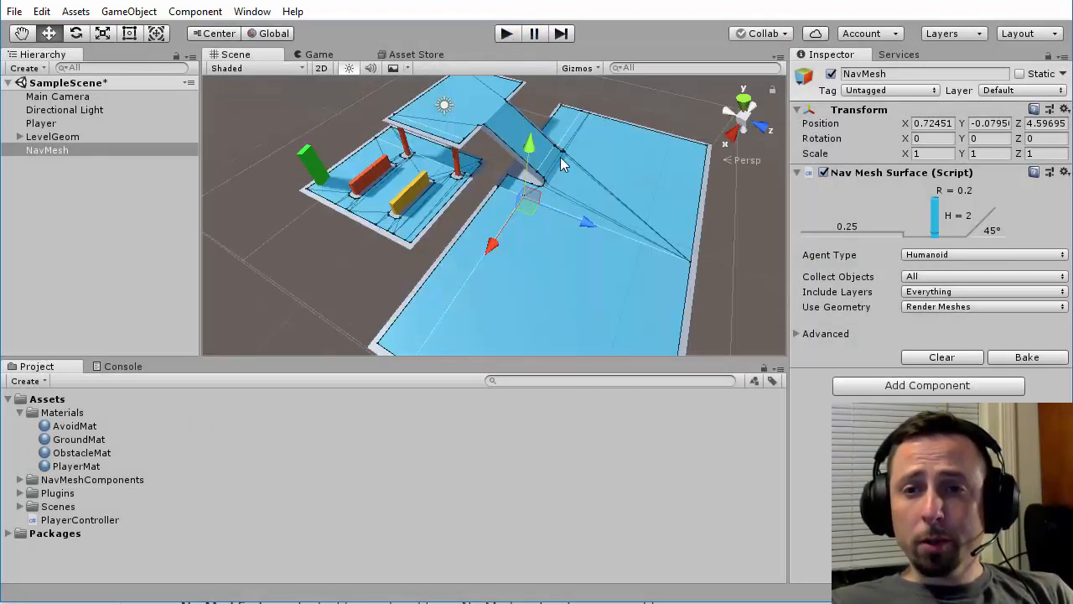
Step: Create an empty object named link at the root of the scene and add a NavMeshLink component to it
{"action": "left_click_drag", "start_coordinate": [425, 281], "coordinate": [471, 251], "text": "alt"}
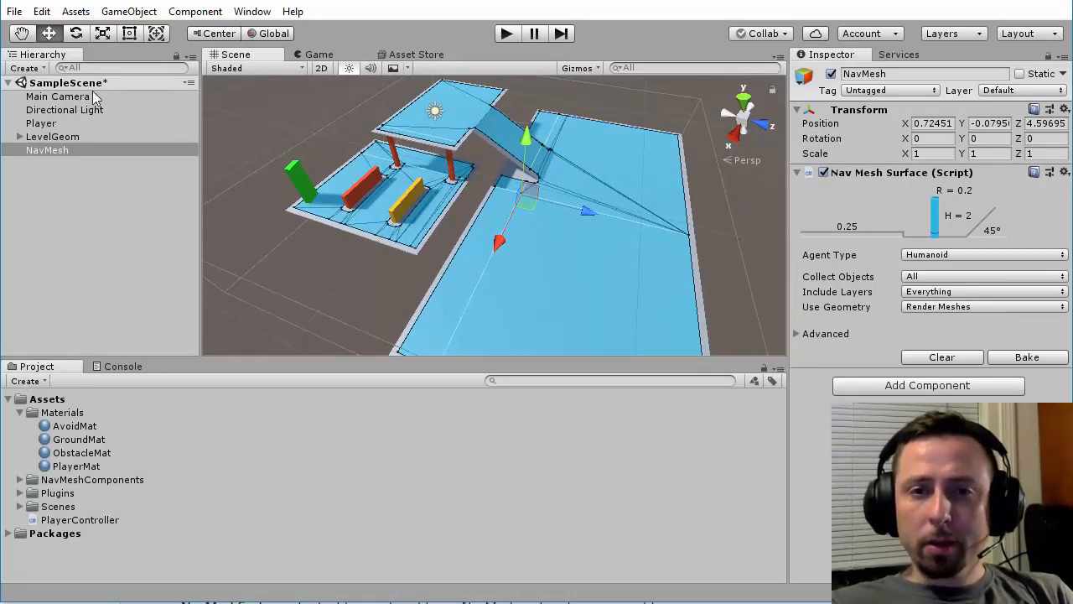
{"action": "left_click", "coordinate": [78, 335]}
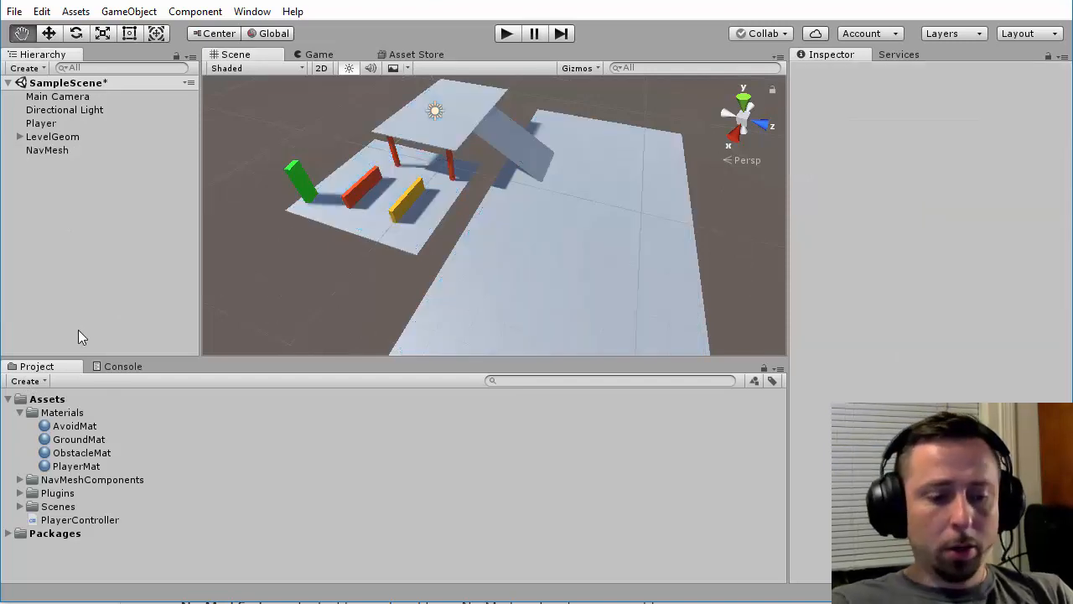
{"action": "right_click", "coordinate": [47, 252]}
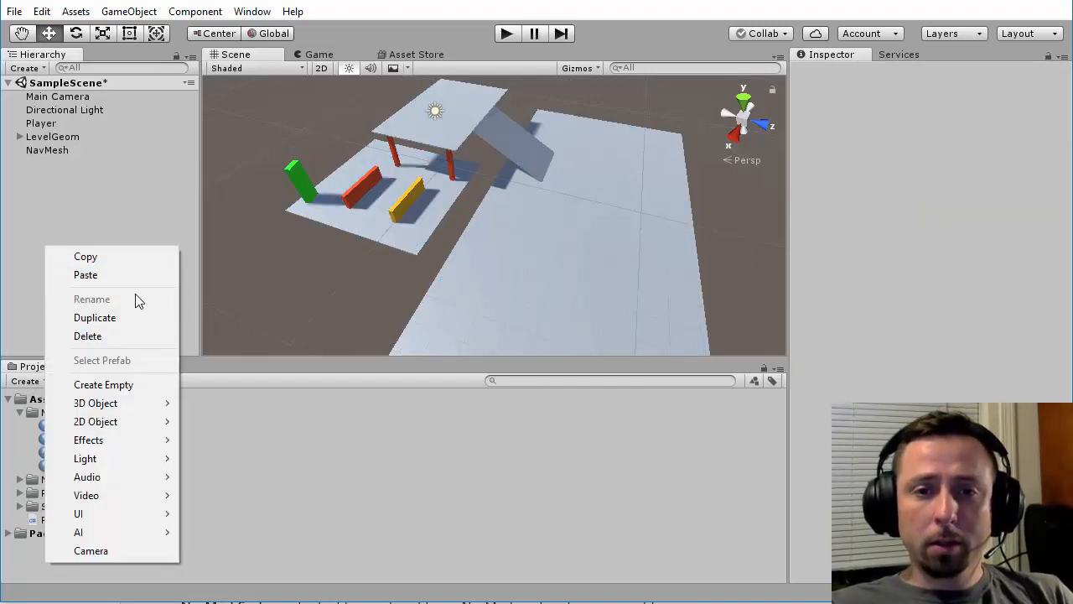
{"action": "left_click", "coordinate": [104, 385]}
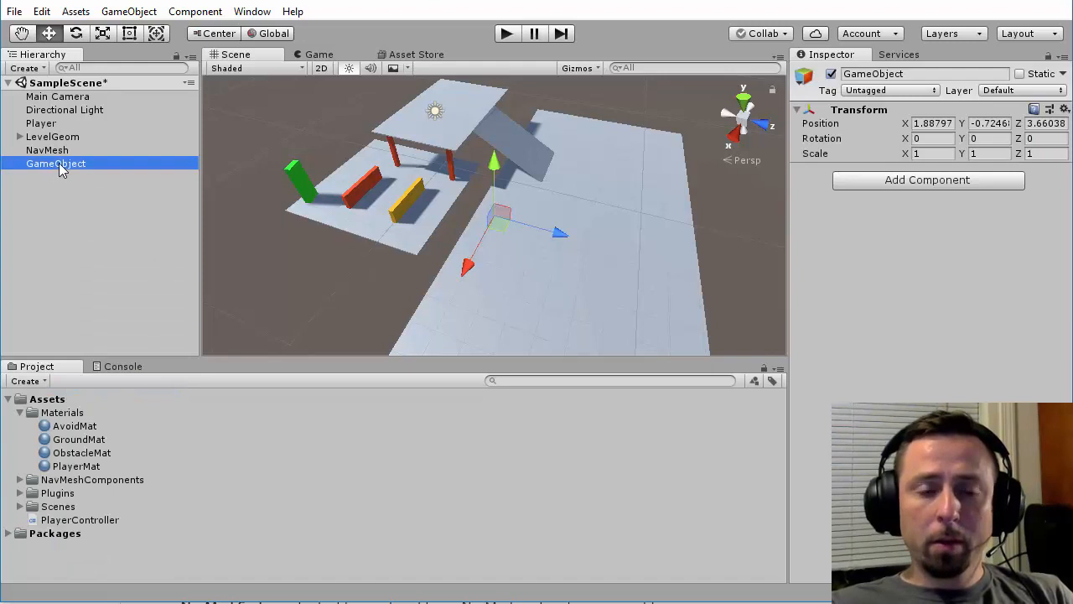
{"action": "left_click", "coordinate": [61, 166]}
{"action": "type", "text": "link"}
{"action": "key", "text": "Return"}
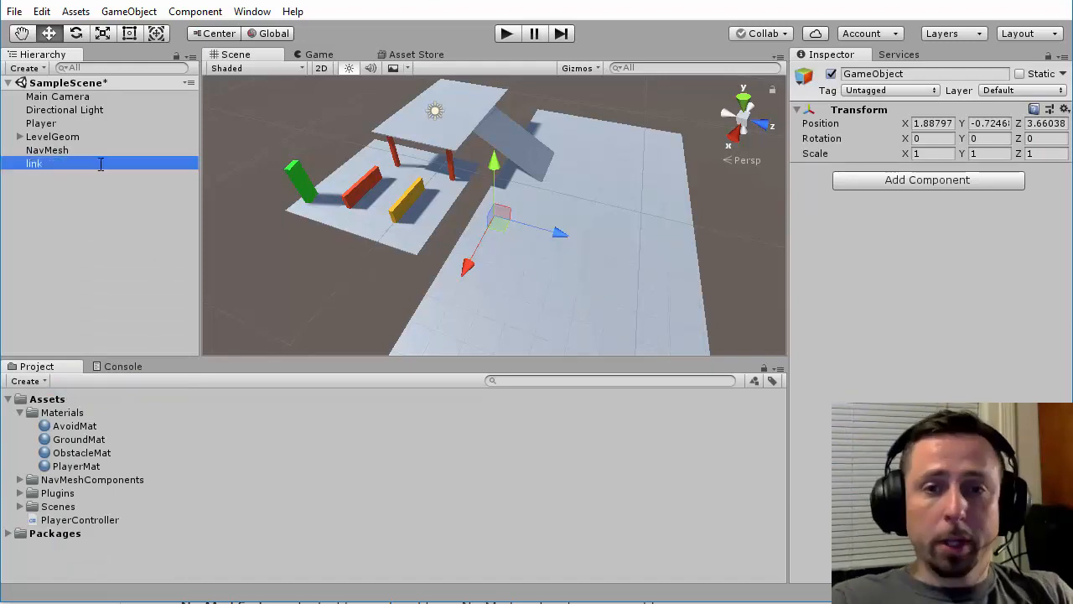
{"action": "left_click", "coordinate": [929, 180]}
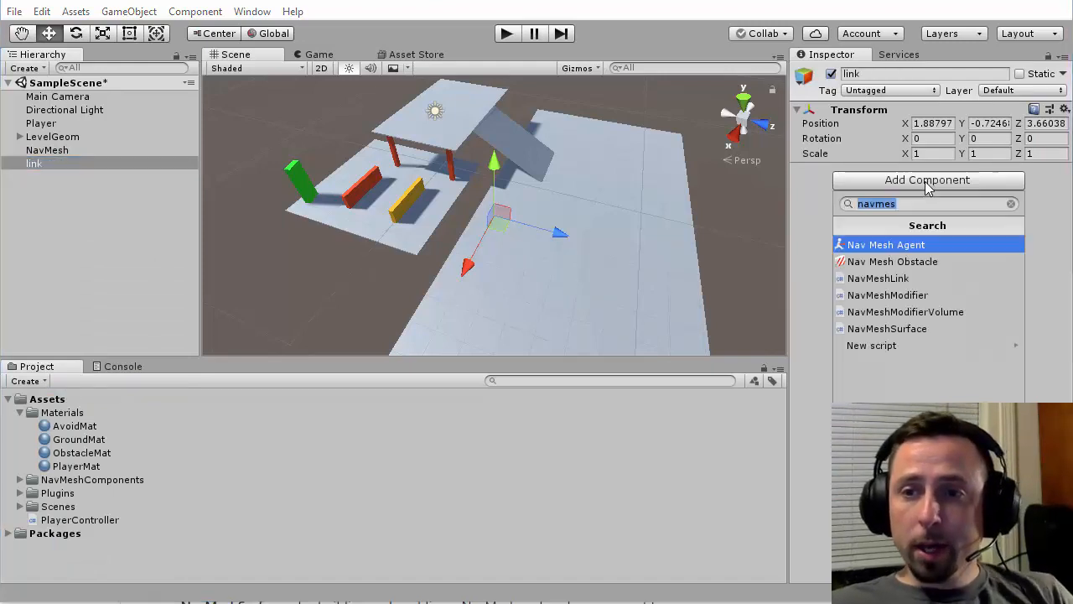
{"action": "left_click", "coordinate": [908, 278]}
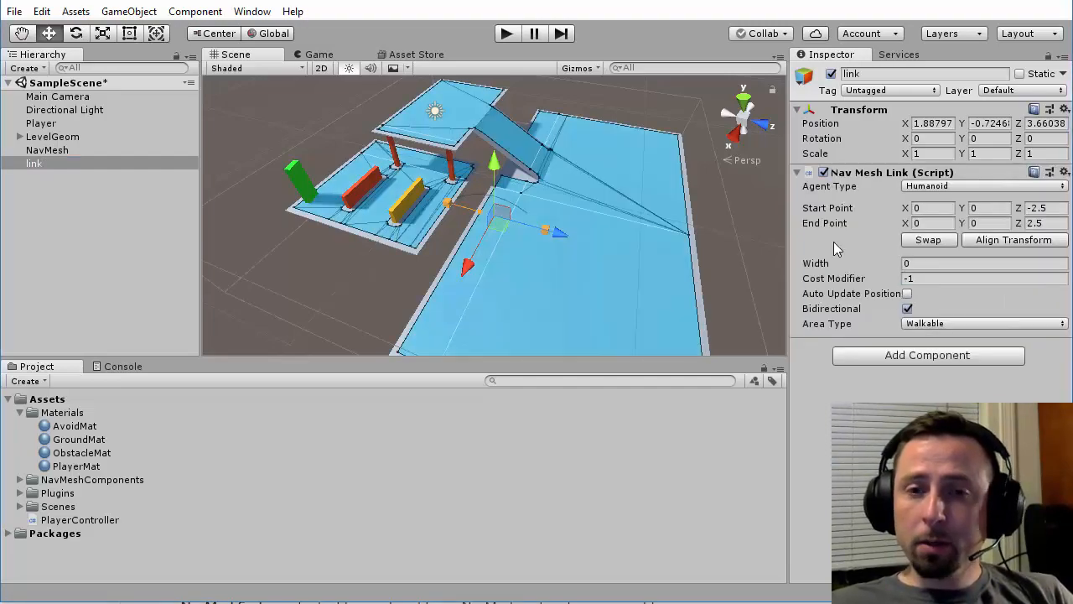
Step: Move the link object over the gap between the two grounds, to about X 3.49, Y 0.2, Z 2.53
{"action": "left_click_drag", "start_coordinate": [424, 242], "coordinate": [534, 134], "text": "alt"}
{"action": "right_click_drag", "start_coordinate": [628, 130], "coordinate": [495, 160]}
{"action": "mouse_move", "coordinate": [495, 147]}
{"action": "left_mouse_down"}
{"action": "mouse_move", "coordinate": [498, 118]}
{"action": "mouse_move", "coordinate": [498, 133]}
{"action": "left_mouse_up"}
{"action": "right_click_drag", "start_coordinate": [498, 134], "coordinate": [491, 252]}
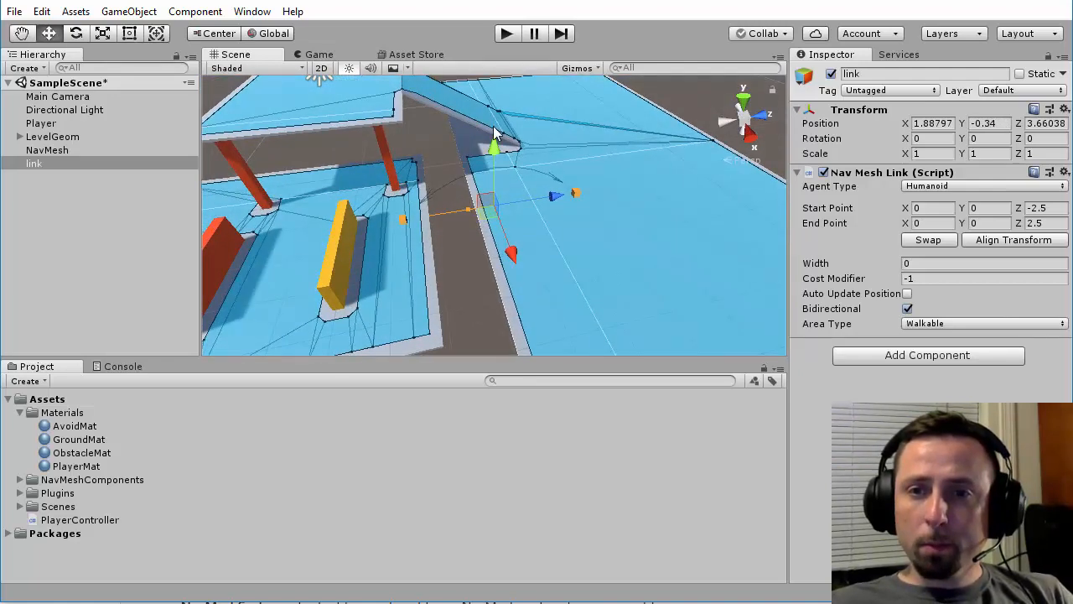
{"action": "left_click_drag", "start_coordinate": [495, 146], "coordinate": [495, 128]}
{"action": "left_click_drag", "start_coordinate": [511, 240], "coordinate": [543, 269]}
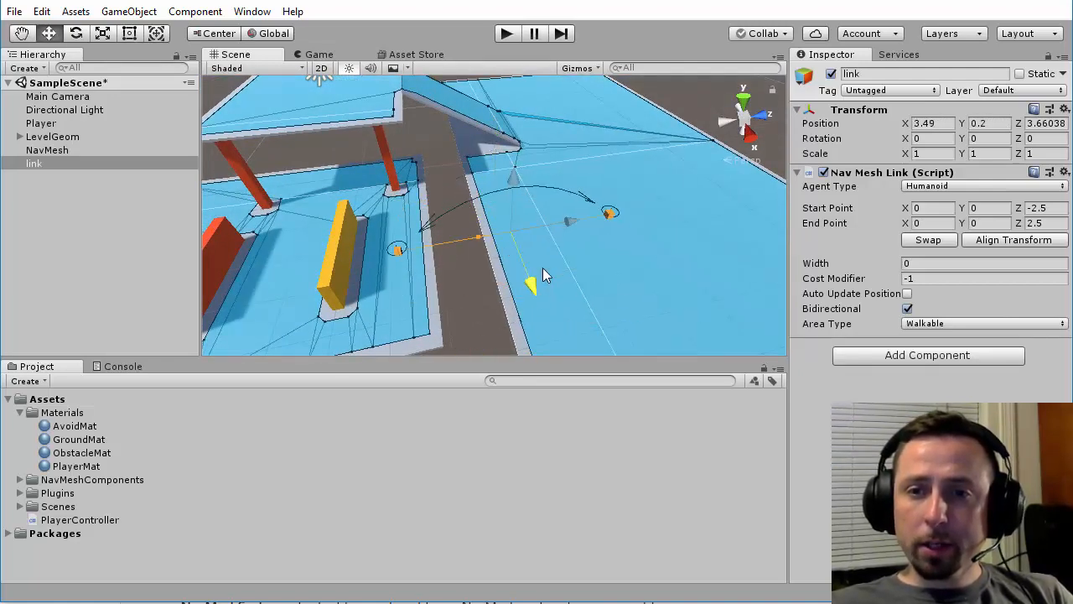
{"action": "left_click_drag", "start_coordinate": [567, 218], "coordinate": [336, 235]}
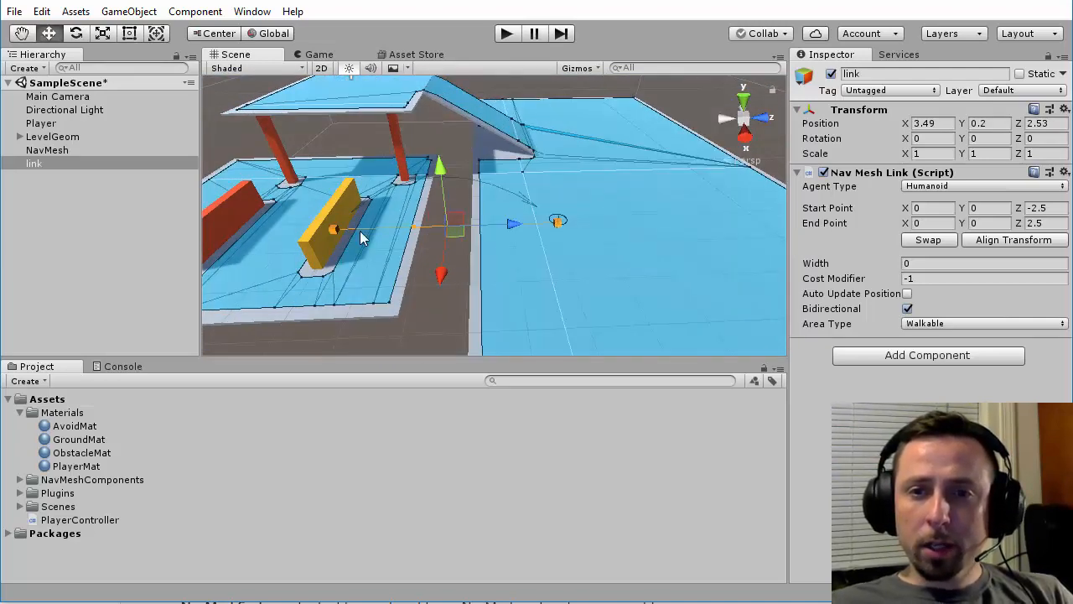
Step: Pull the link's two end points in to the facing ground edges, with start Z about -0.88 and end Z about 0.87
{"action": "left_click", "coordinate": [557, 222]}
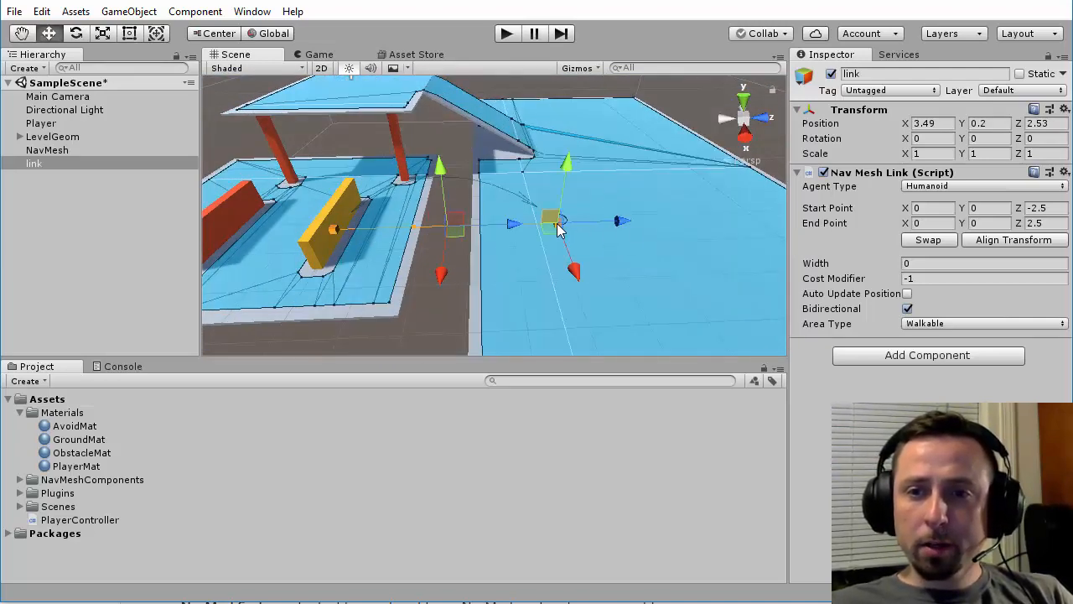
{"action": "left_click_drag", "start_coordinate": [558, 229], "coordinate": [705, 279]}
{"action": "key", "text": "ctrl+z"}
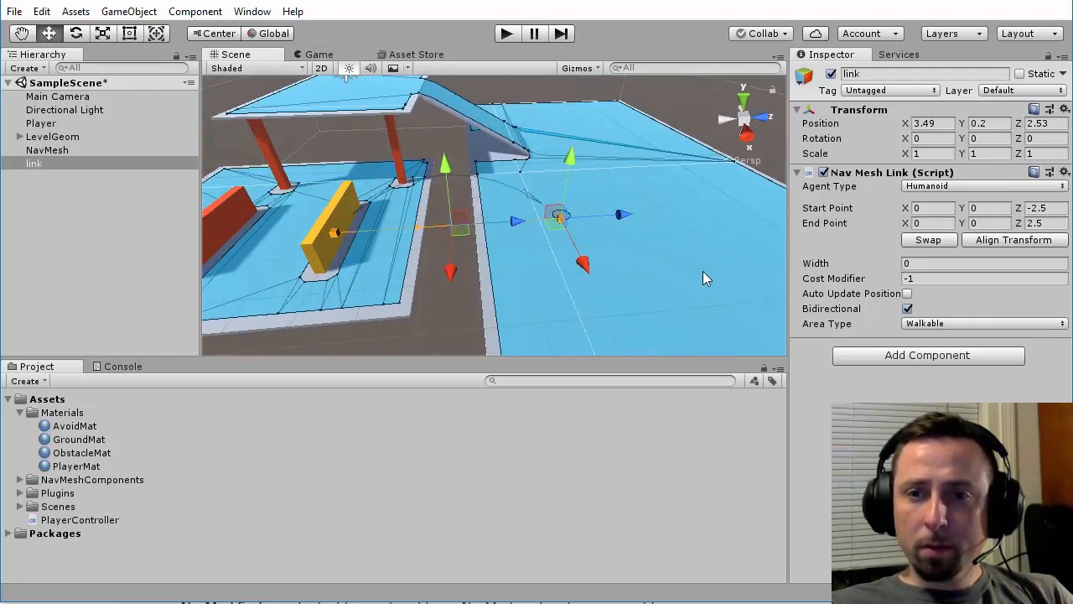
{"action": "left_click_drag", "start_coordinate": [621, 218], "coordinate": [331, 275]}
{"action": "mouse_move", "coordinate": [486, 235]}
{"action": "left_mouse_down"}
{"action": "mouse_move", "coordinate": [338, 244]}
{"action": "mouse_move", "coordinate": [480, 239]}
{"action": "left_mouse_up"}
{"action": "left_click_drag", "start_coordinate": [480, 239], "coordinate": [458, 249], "text": "alt"}
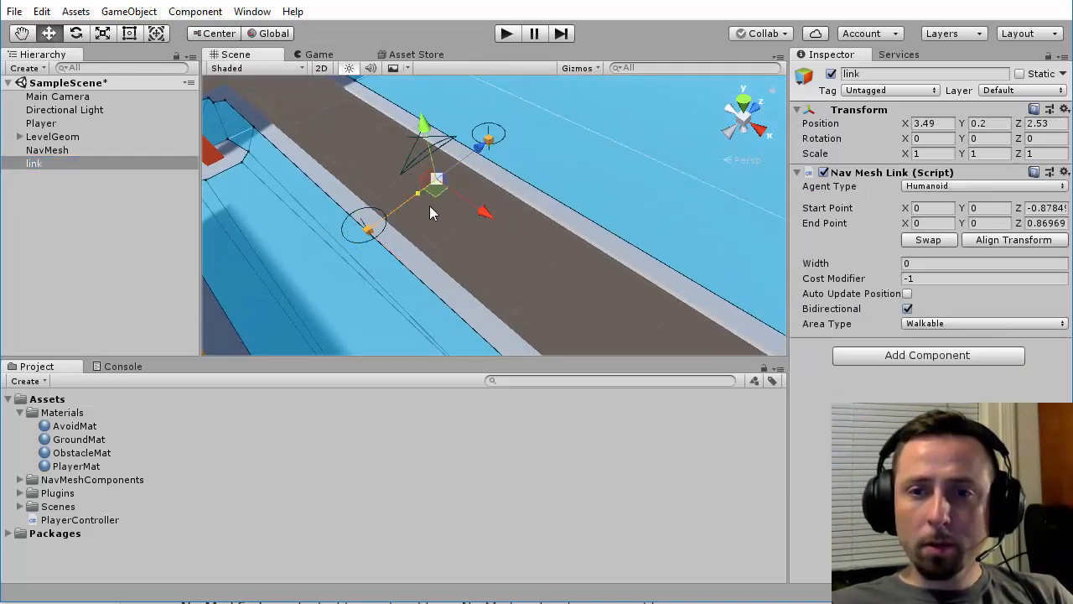
Step: Widen the link to about 3.66 along the gap and adjust its placement to Y 0.04 and start point Z about -0.99
{"action": "left_click_drag", "start_coordinate": [429, 212], "coordinate": [444, 252]}
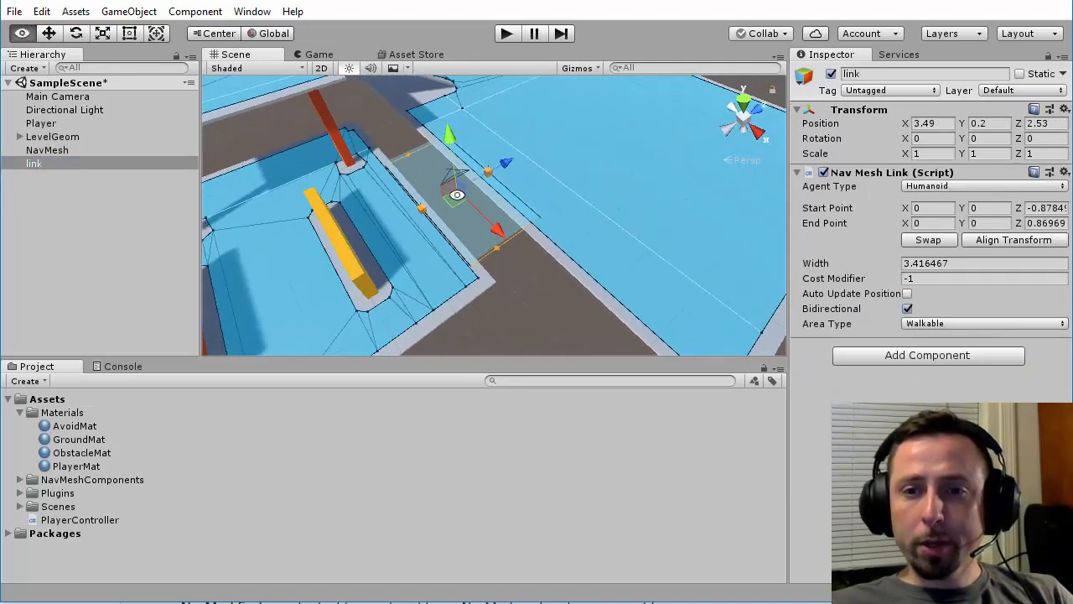
{"action": "left_click_drag", "start_coordinate": [457, 195], "coordinate": [511, 226], "text": "alt"}
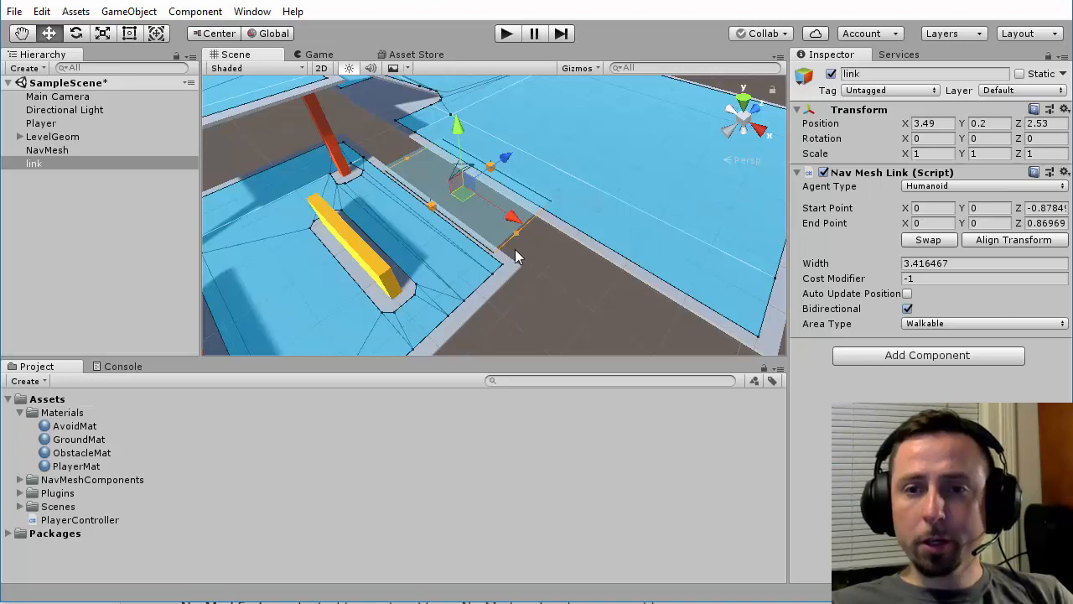
{"action": "left_click_drag", "start_coordinate": [501, 263], "coordinate": [821, 352], "text": "alt"}
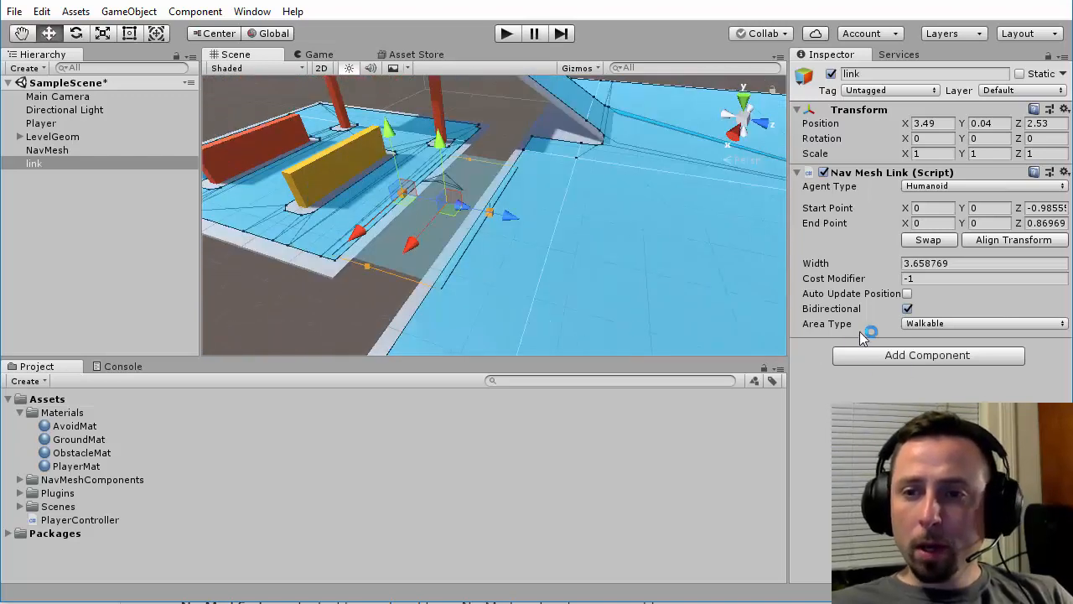
Step: Check the area type options for the link and keep Walkable
{"action": "left_click", "coordinate": [960, 324]}
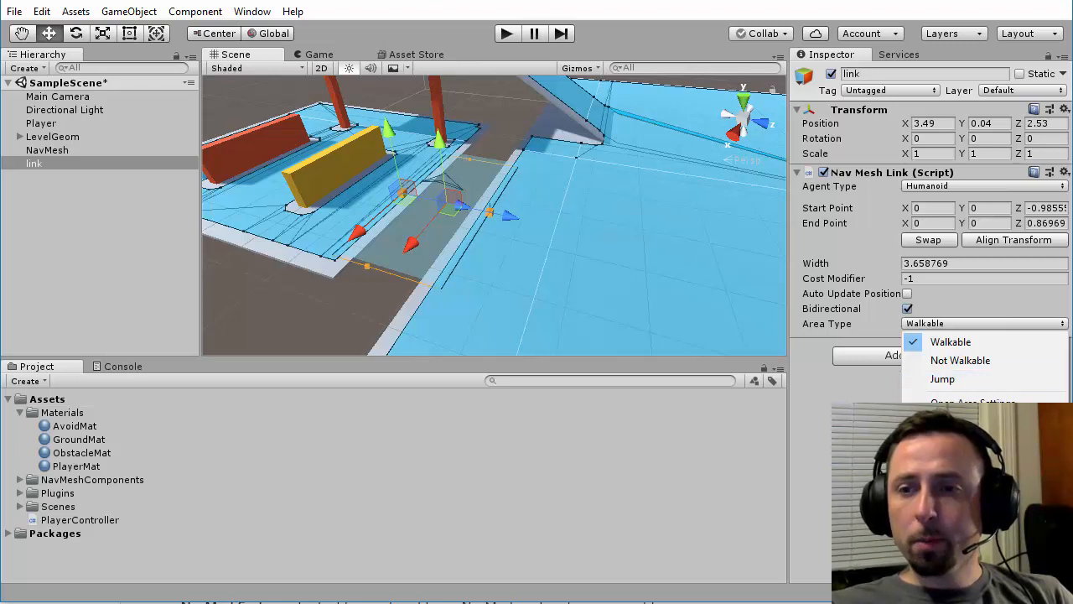
{"action": "left_click", "coordinate": [951, 342]}
{"action": "left_click_drag", "start_coordinate": [712, 197], "coordinate": [560, 251], "text": "alt"}
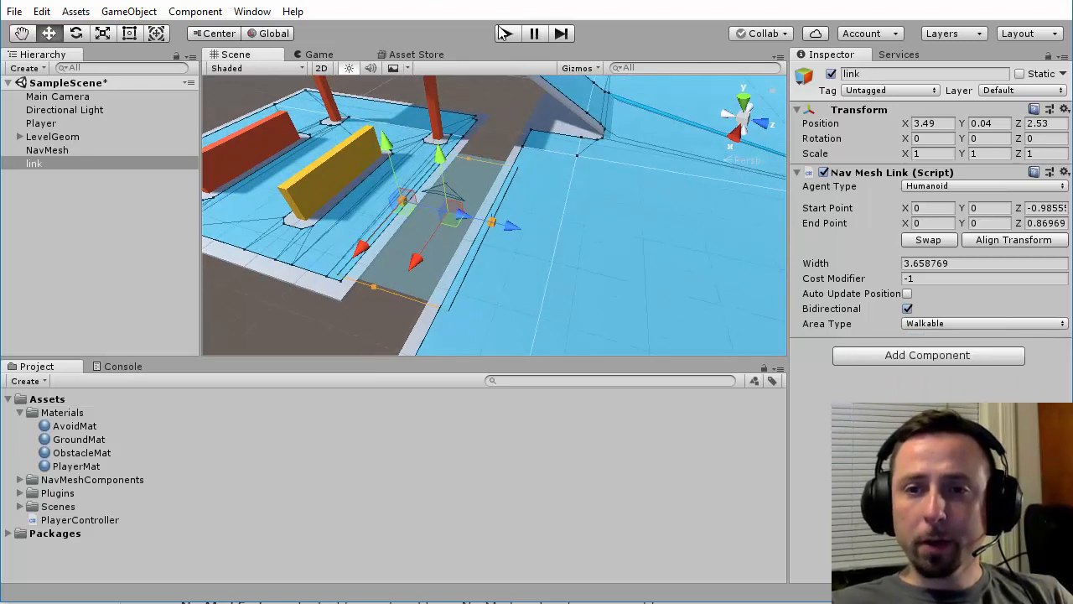
Step: Play-test the link by sending the Player back and forth across the gap, up the ramp to the platform, and down to the large ground
{"action": "key", "text": "ctrl+p"}
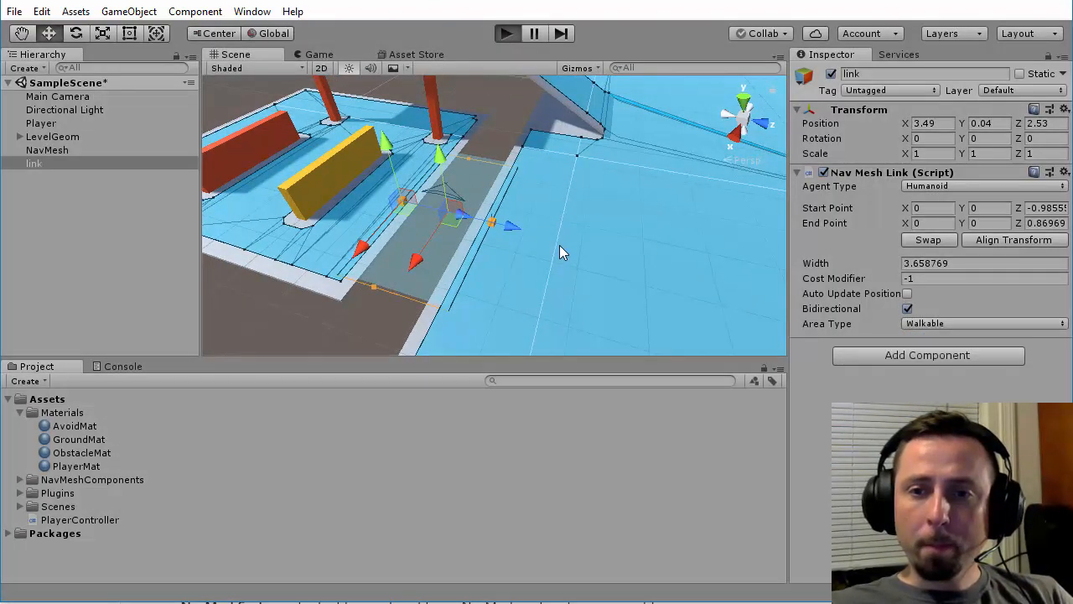
{"action": "left_click", "coordinate": [528, 339]}
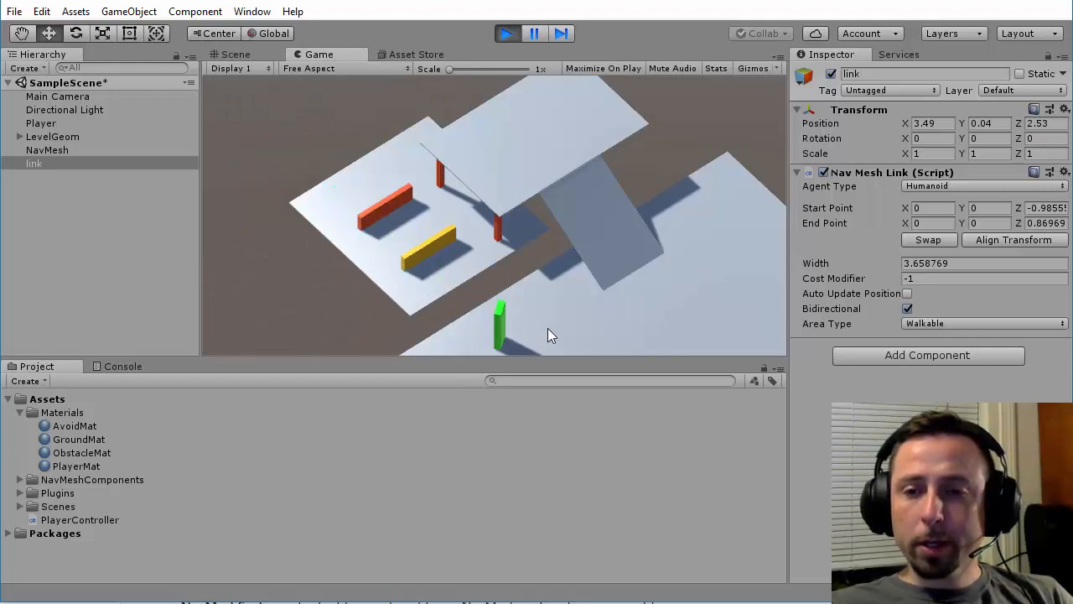
{"action": "left_click", "coordinate": [408, 231]}
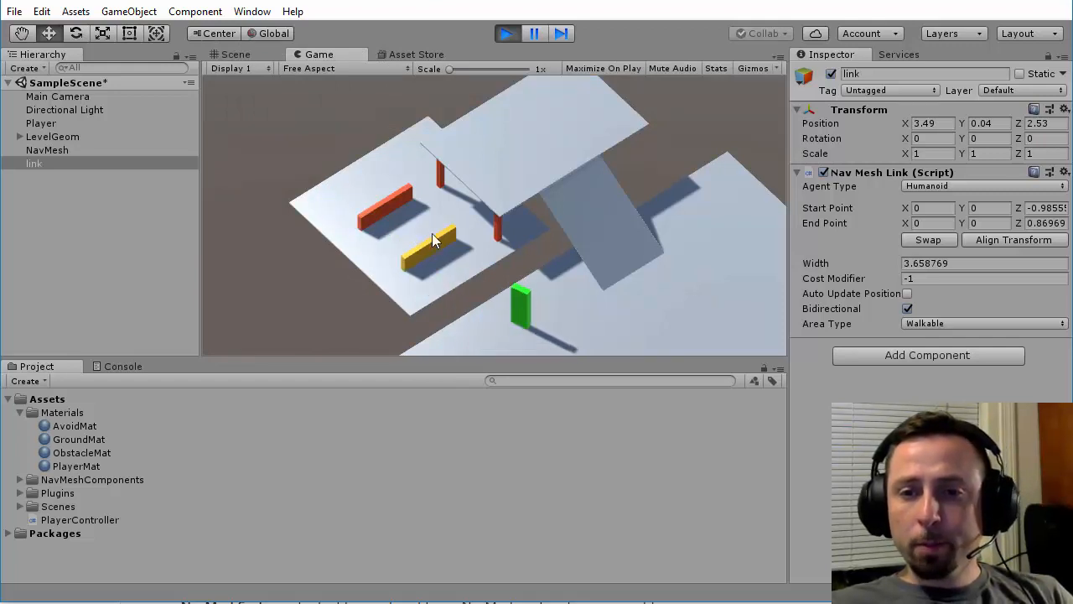
{"action": "left_click", "coordinate": [569, 331]}
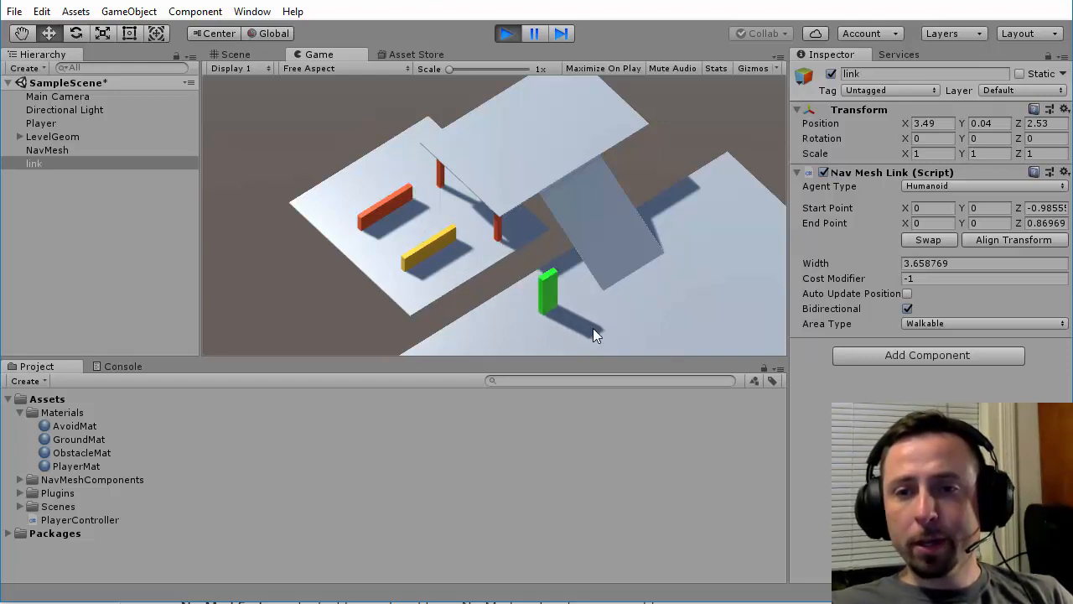
{"action": "left_click", "coordinate": [588, 206]}
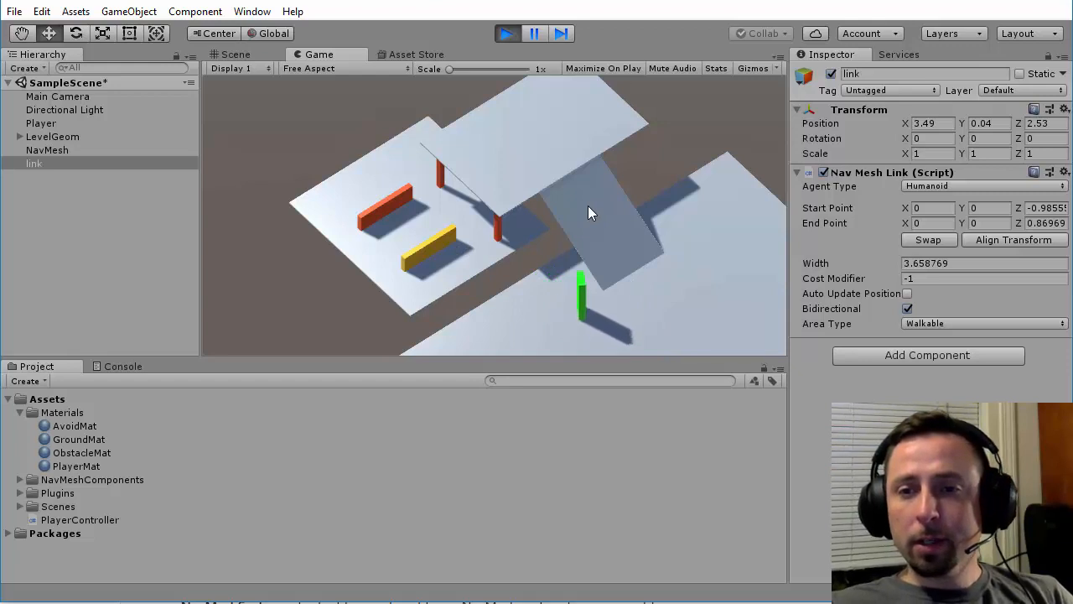
{"action": "left_click", "coordinate": [614, 112]}
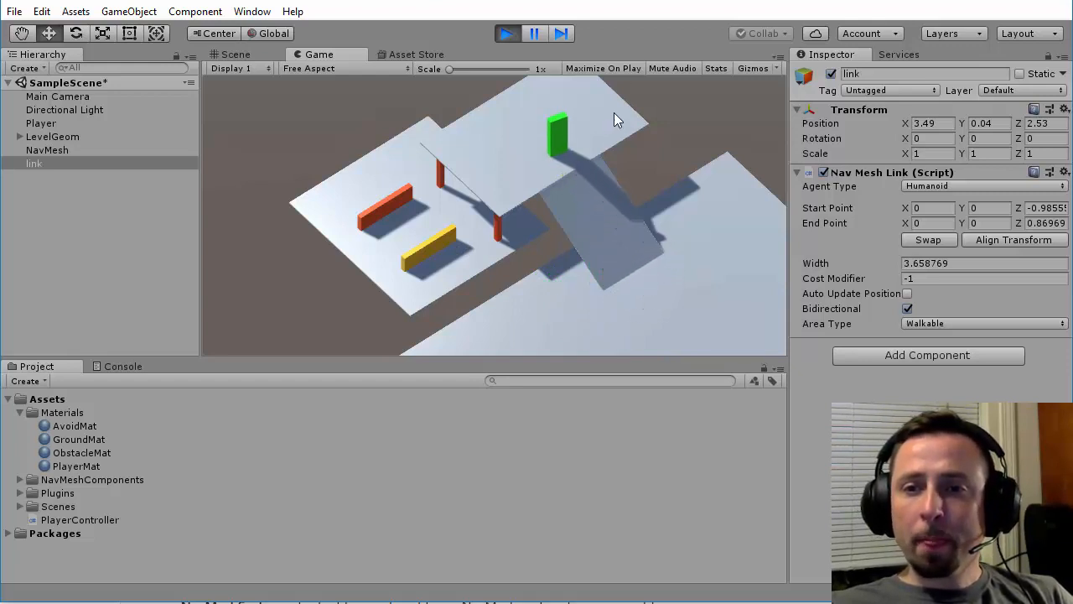
{"action": "left_click", "coordinate": [660, 265]}
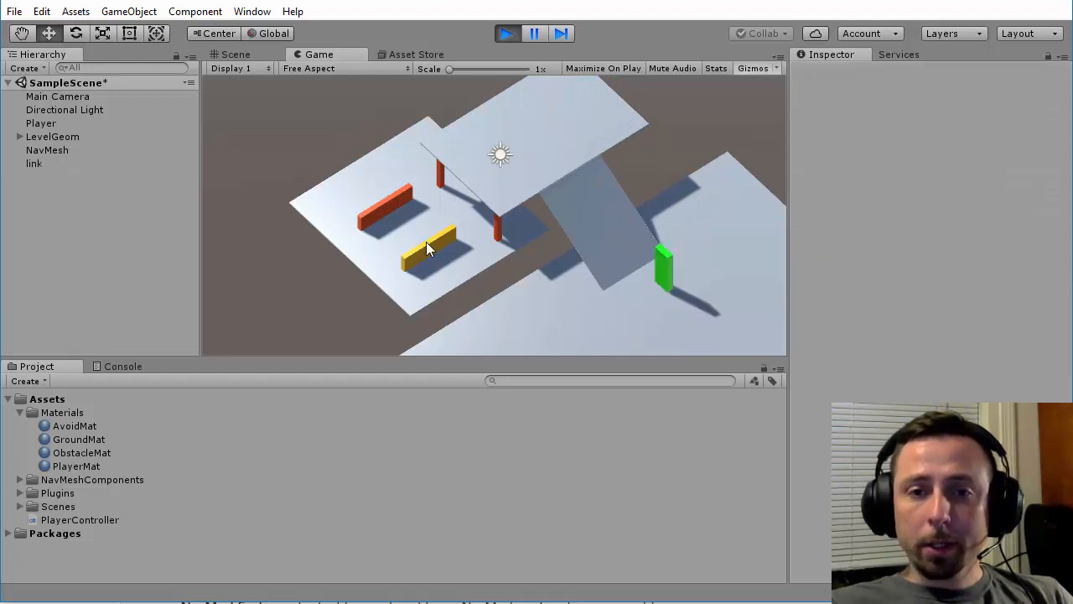
Step: Show the Player's path and the NavMesh in the Game view by selecting both objects with gizmos enabled
{"action": "left_click", "coordinate": [35, 126]}
{"action": "left_click", "coordinate": [40, 150], "text": "ctrl"}
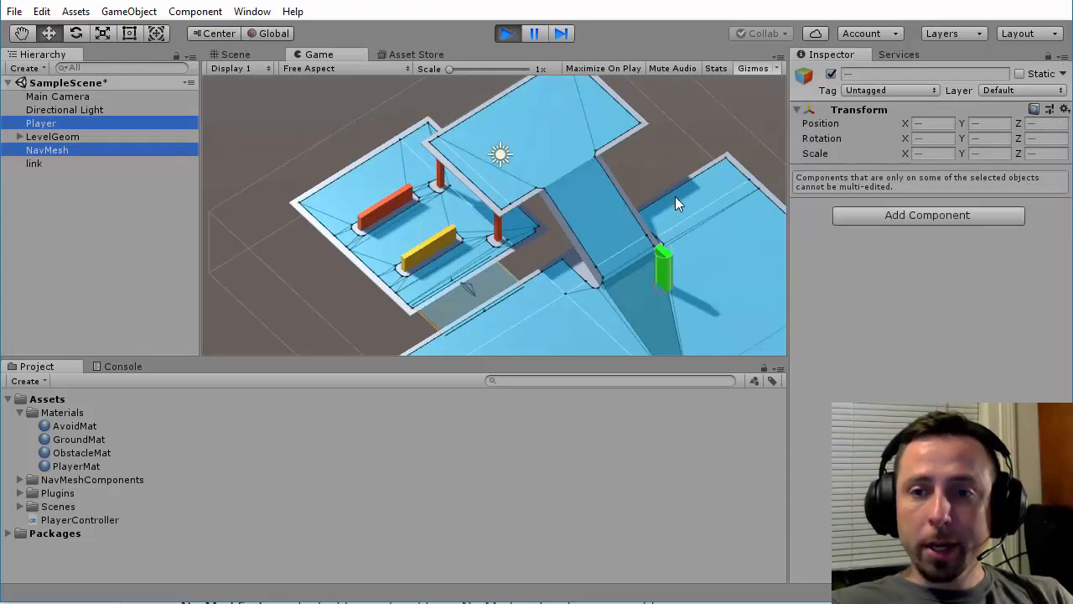
{"action": "left_click", "coordinate": [753, 68]}
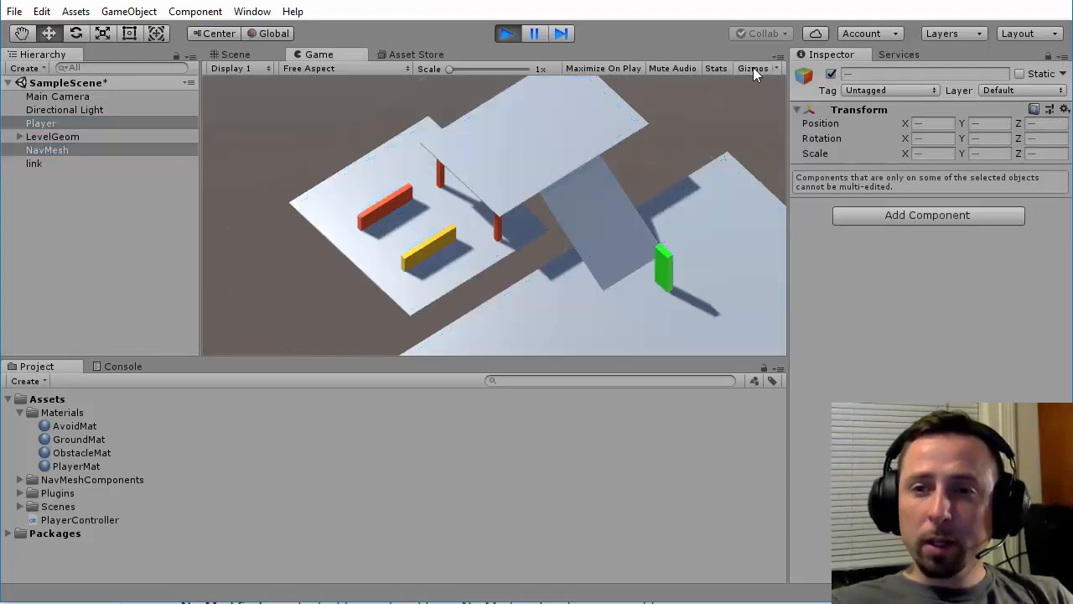
{"action": "left_click", "coordinate": [755, 68]}
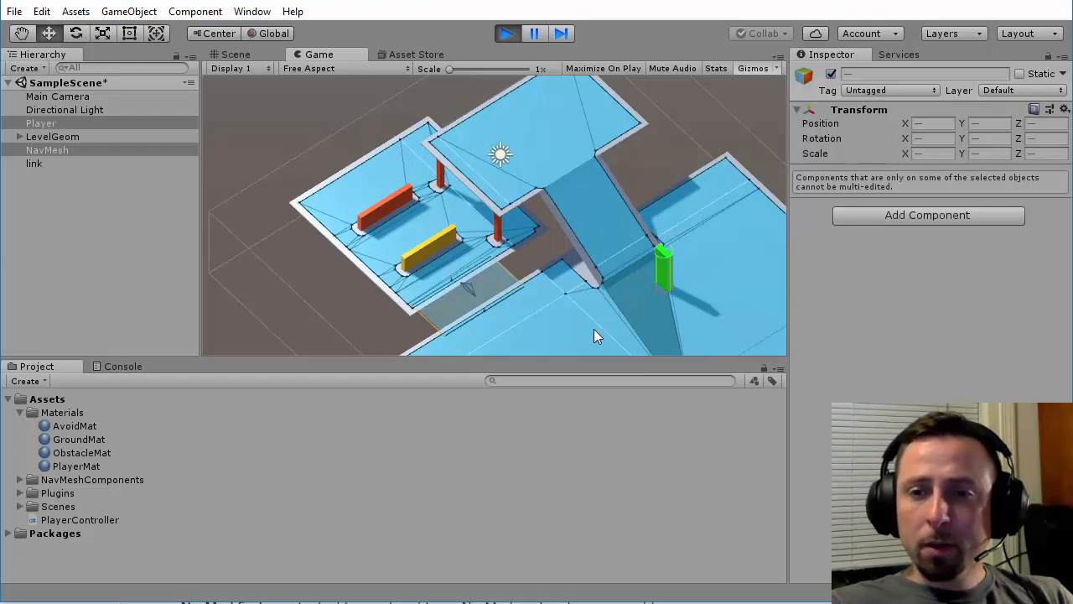
Step: Send the Player around the large ground, over the link and around the small ground's obstacles, and back to the large ground's far side
{"action": "left_click", "coordinate": [566, 342]}
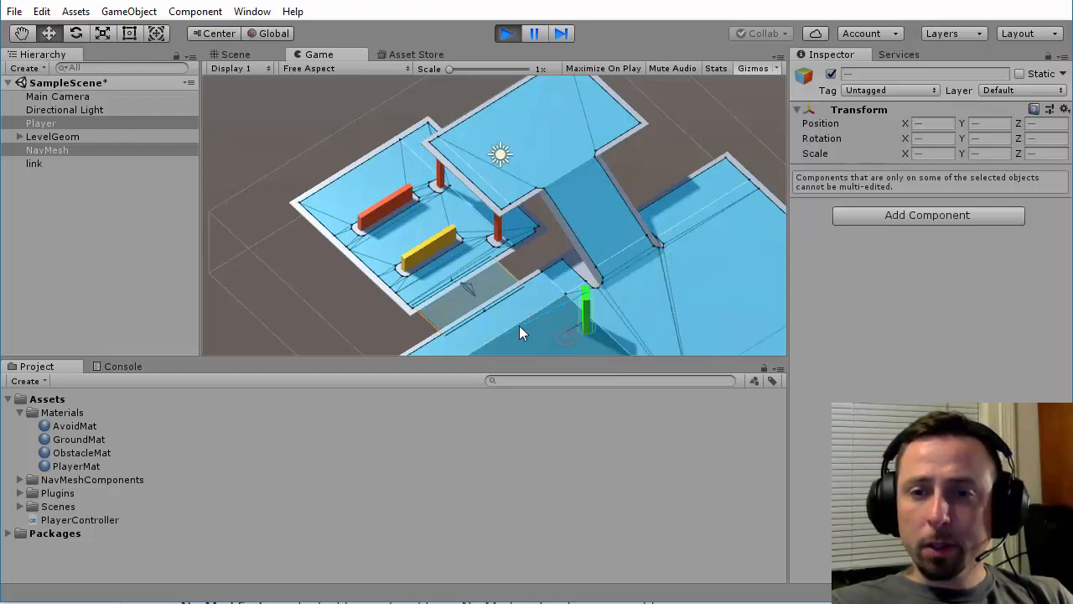
{"action": "left_click", "coordinate": [673, 321]}
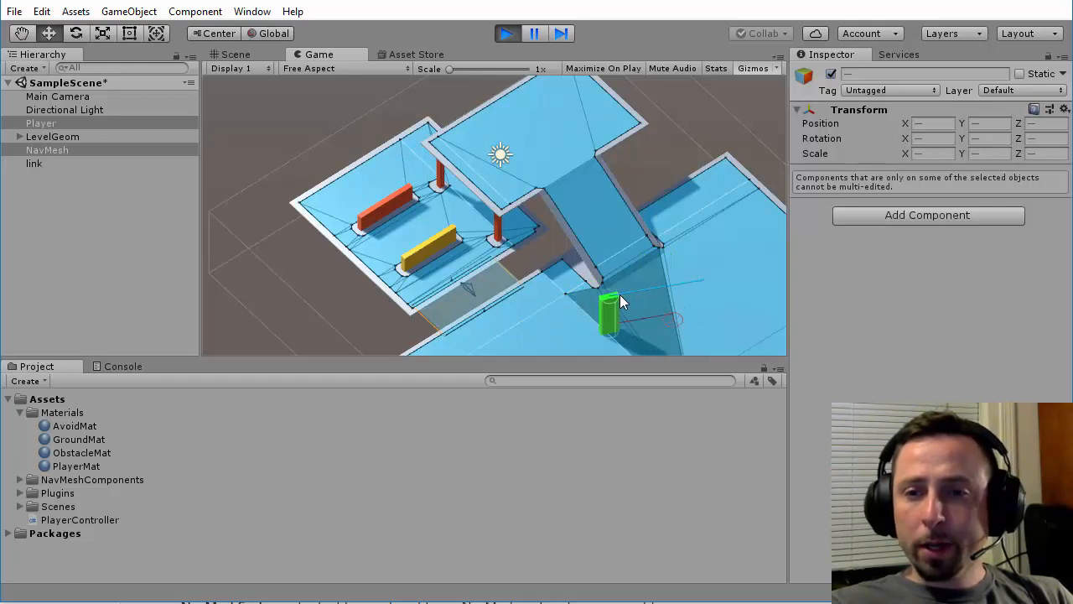
{"action": "left_click", "coordinate": [579, 316]}
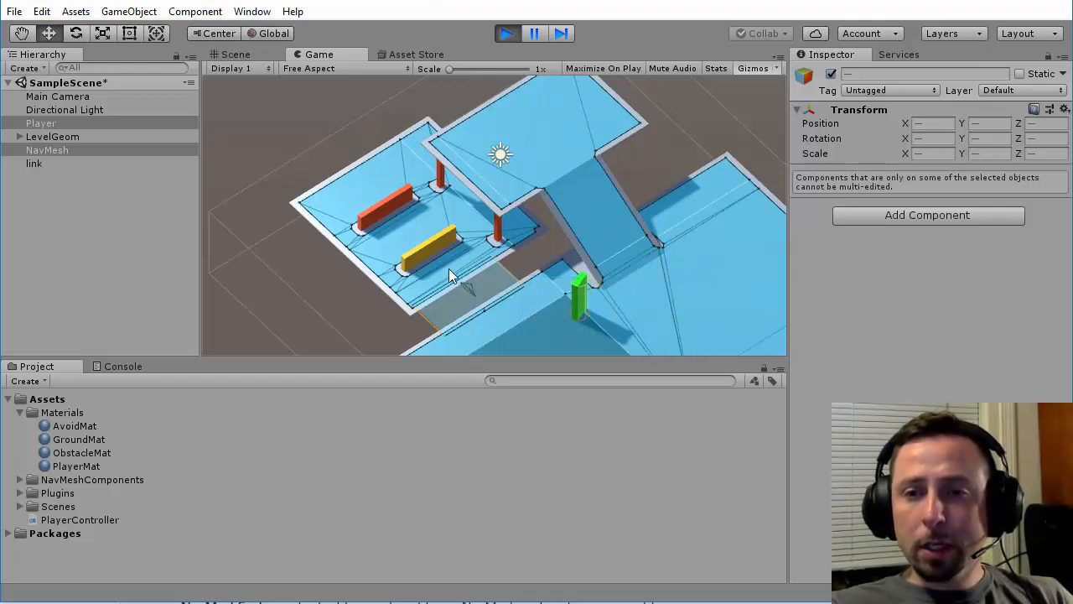
{"action": "left_click", "coordinate": [407, 228]}
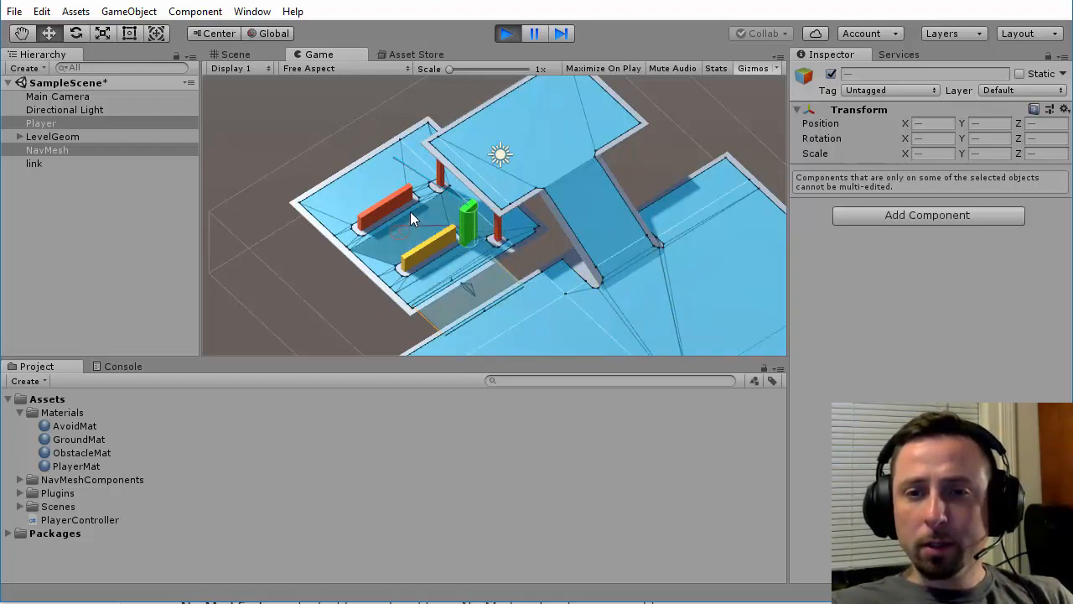
{"action": "left_click", "coordinate": [370, 184]}
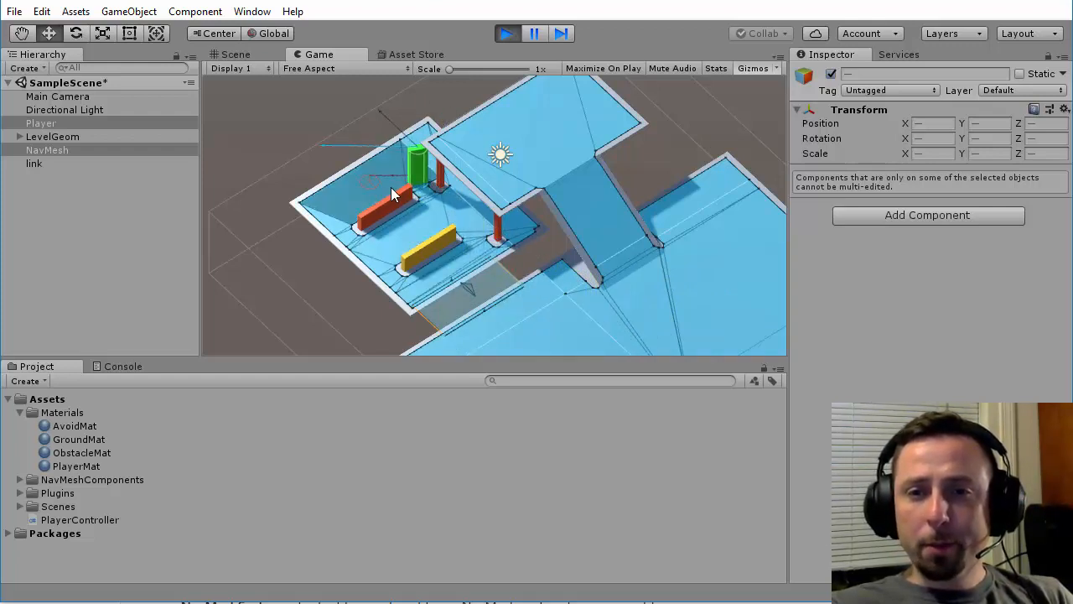
{"action": "left_click", "coordinate": [401, 249]}
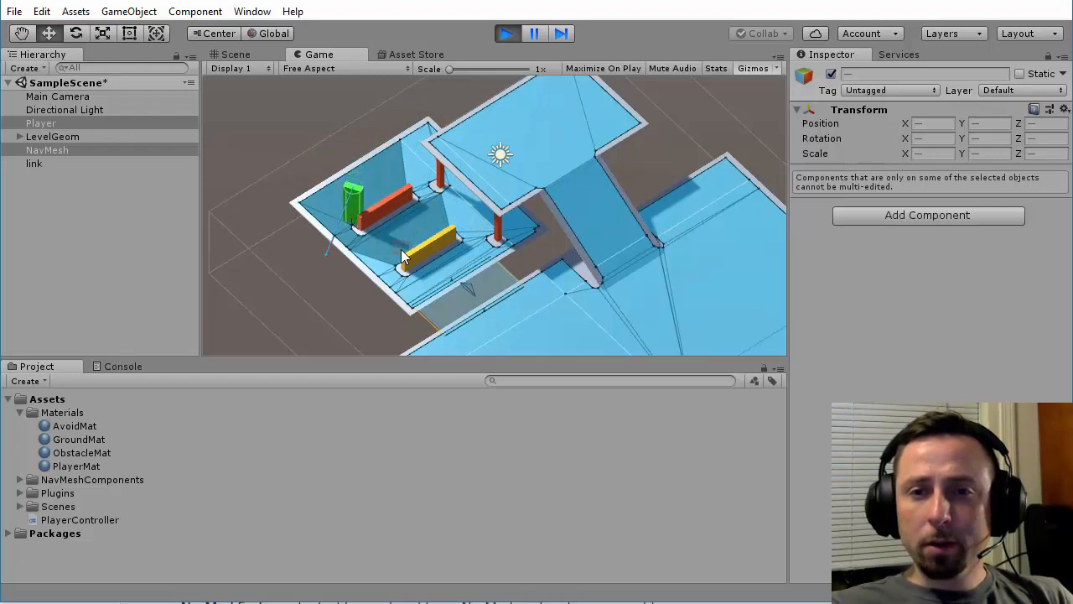
{"action": "left_click", "coordinate": [539, 327]}
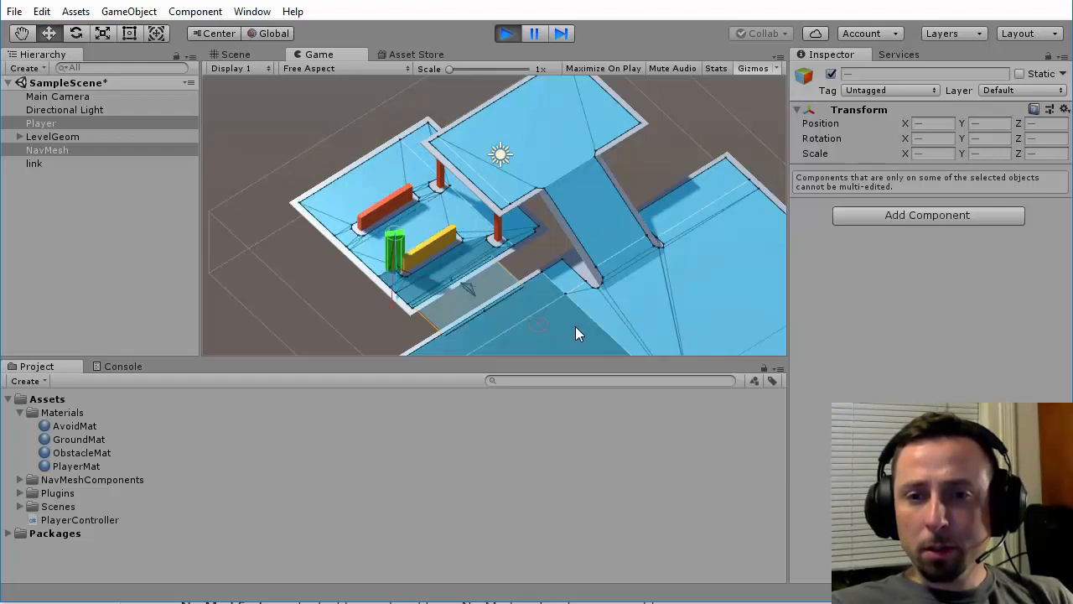
{"action": "left_click", "coordinate": [736, 280]}
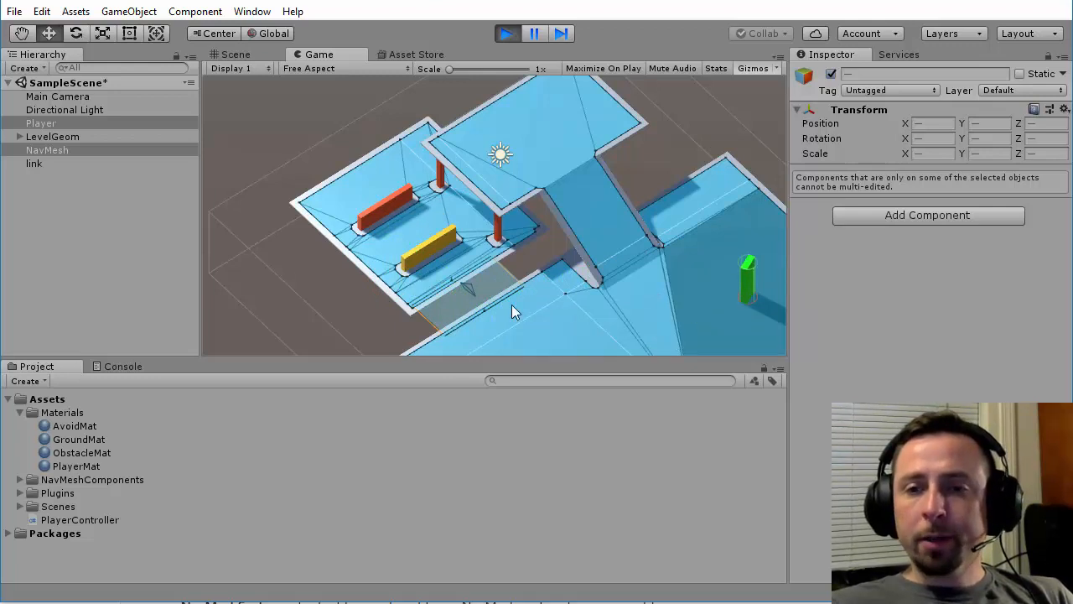
Step: Send the Player up to the raised platform and over to the small ground behind the red obstacle, and stop play mode
{"action": "left_click", "coordinate": [489, 176]}
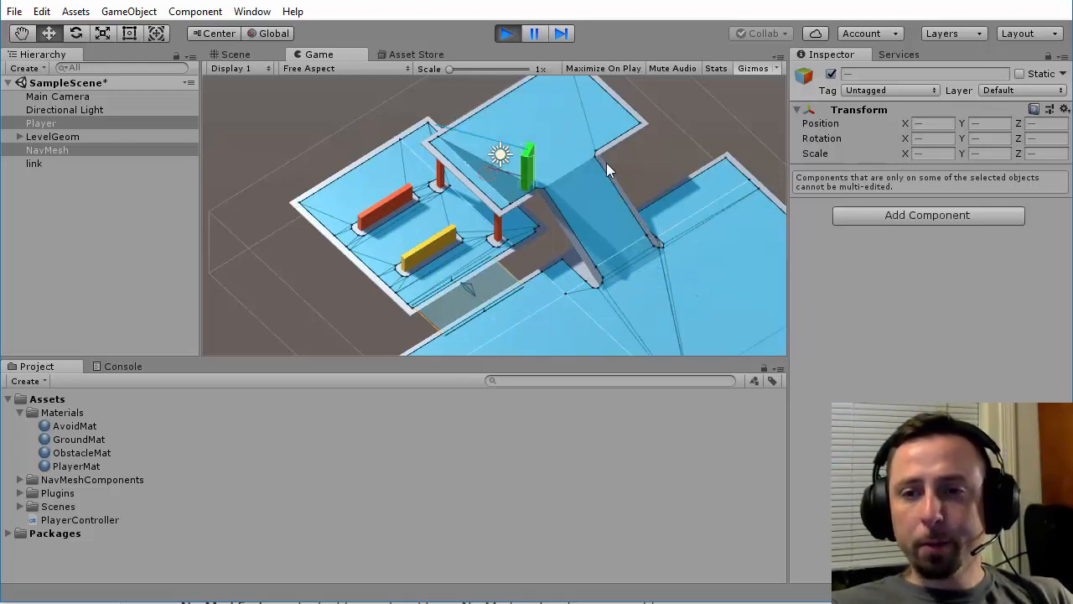
{"action": "left_click", "coordinate": [361, 187]}
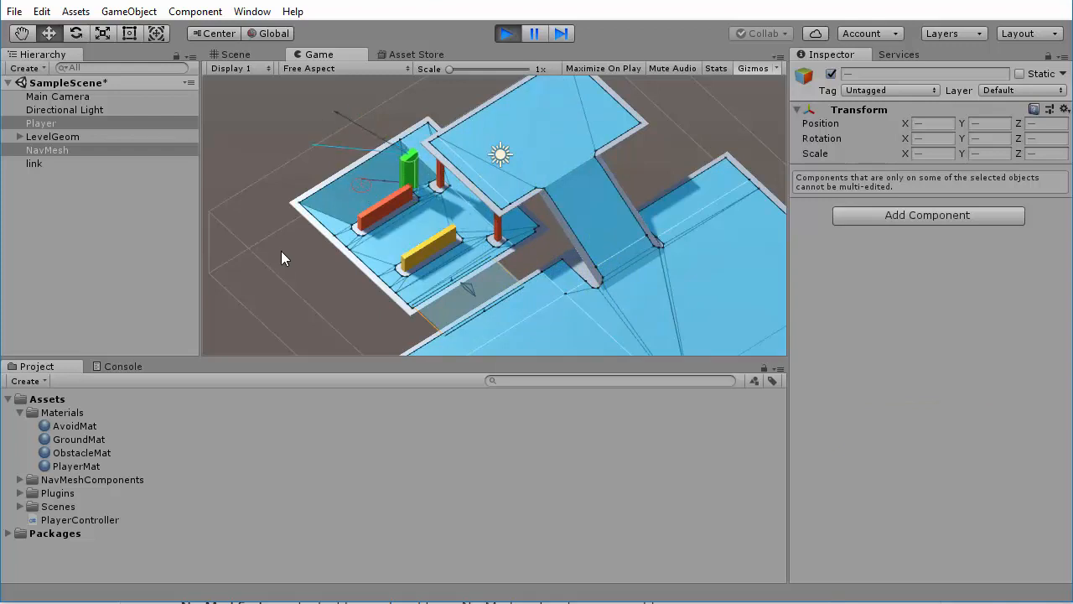
{"action": "left_click", "coordinate": [506, 35]}
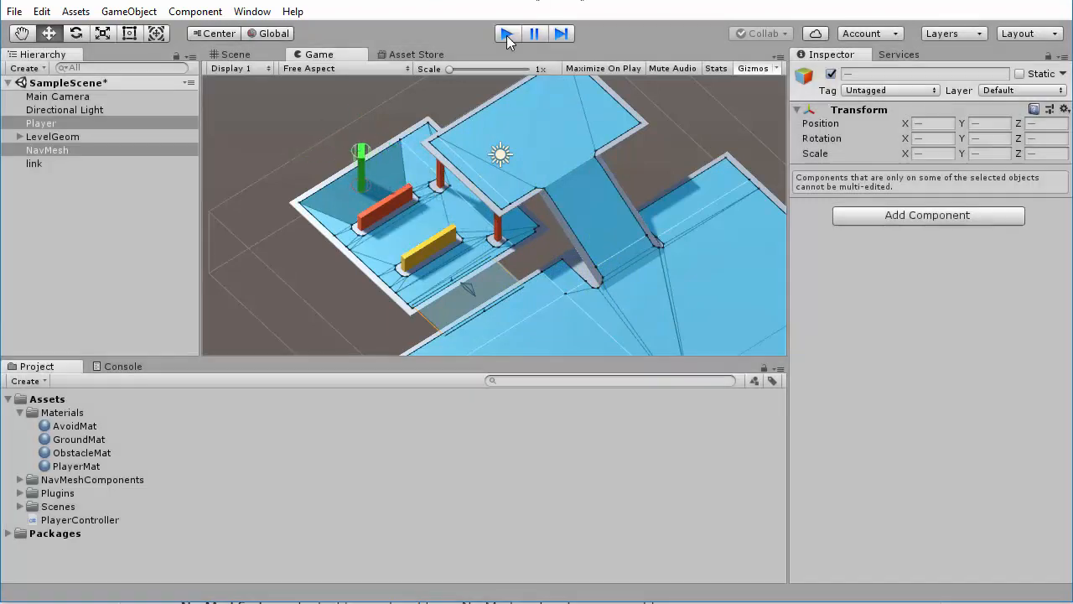
Step: Examine the layers and materials of the red and yellow obstacle cubes in the Scene view, and clear the selection
{"action": "left_click", "coordinate": [361, 186]}
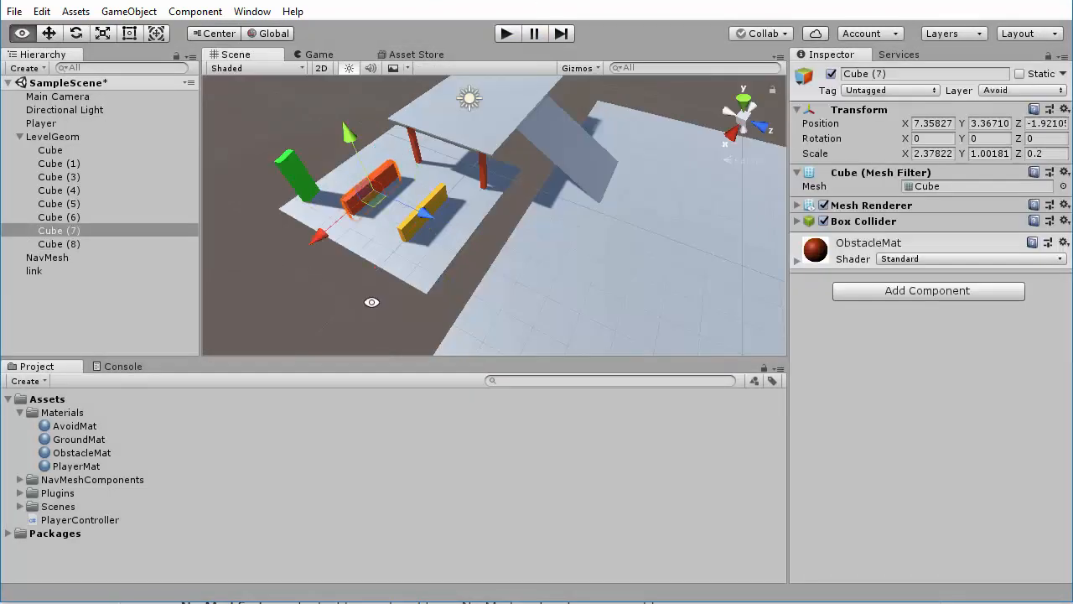
{"action": "left_click_drag", "start_coordinate": [372, 302], "coordinate": [390, 293], "text": "alt"}
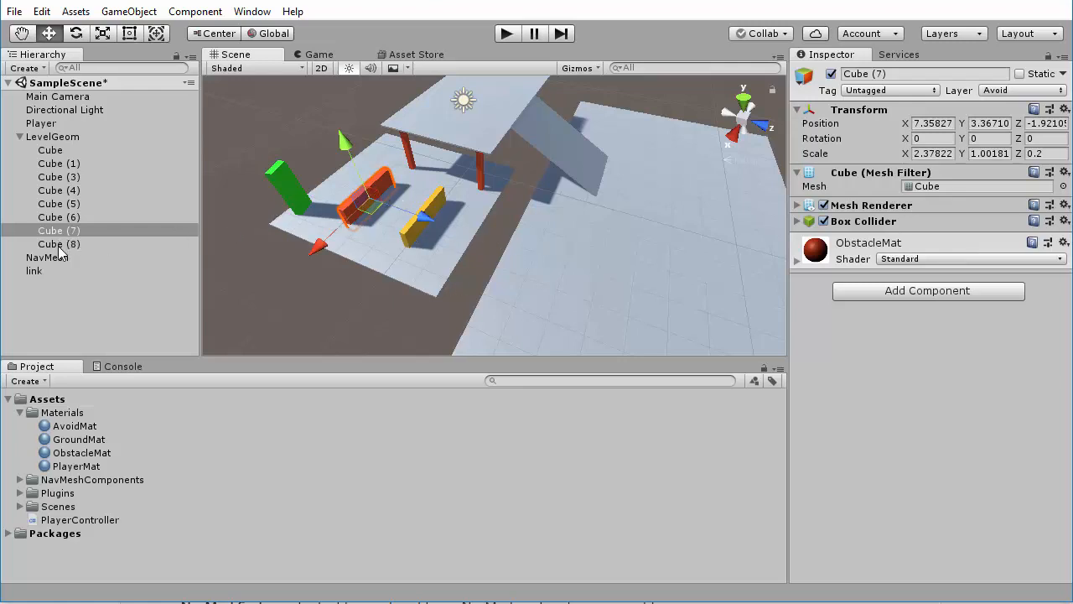
{"action": "left_click", "coordinate": [460, 253]}
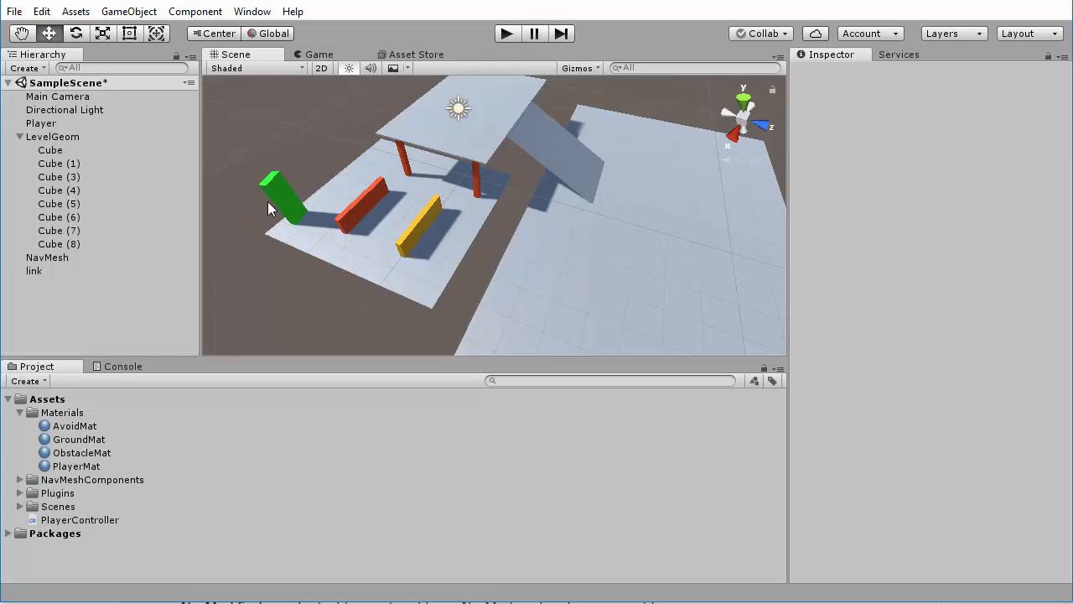
{"action": "left_click", "coordinate": [358, 209]}
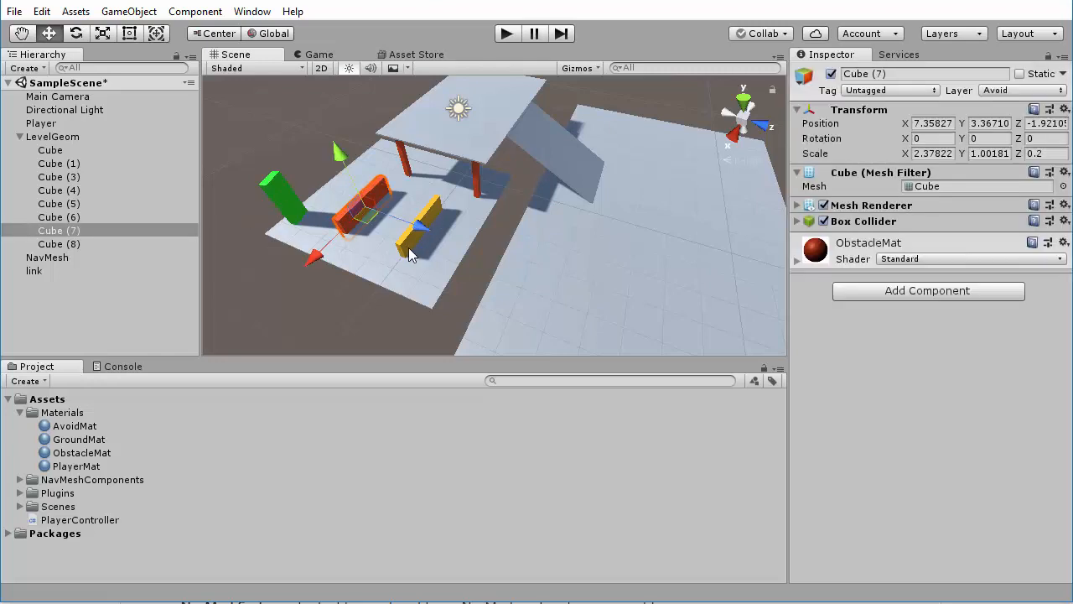
{"action": "left_click", "coordinate": [408, 250]}
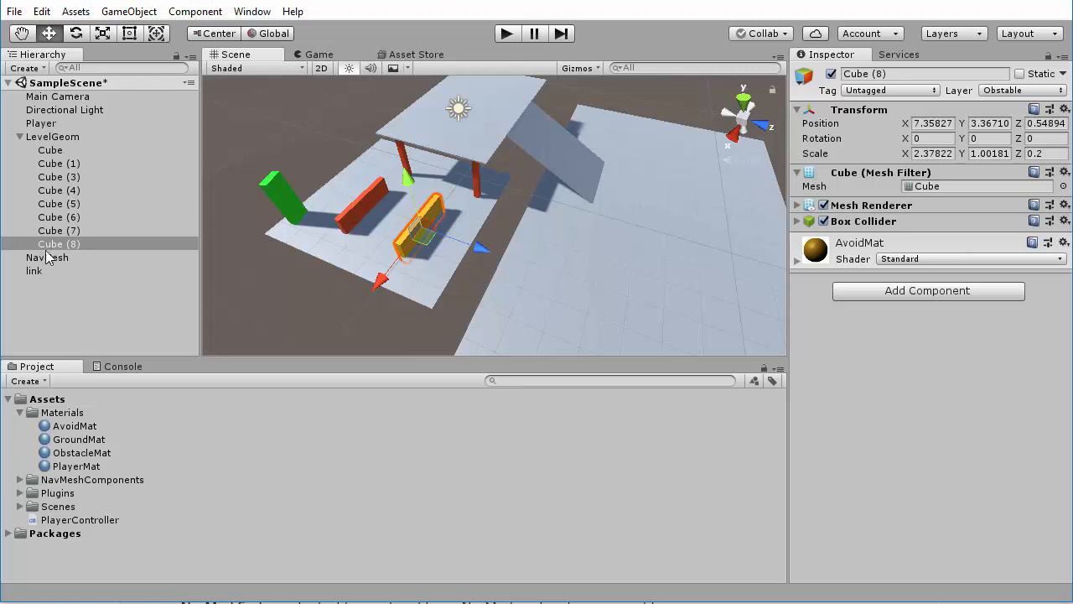
{"action": "left_click", "coordinate": [275, 309]}
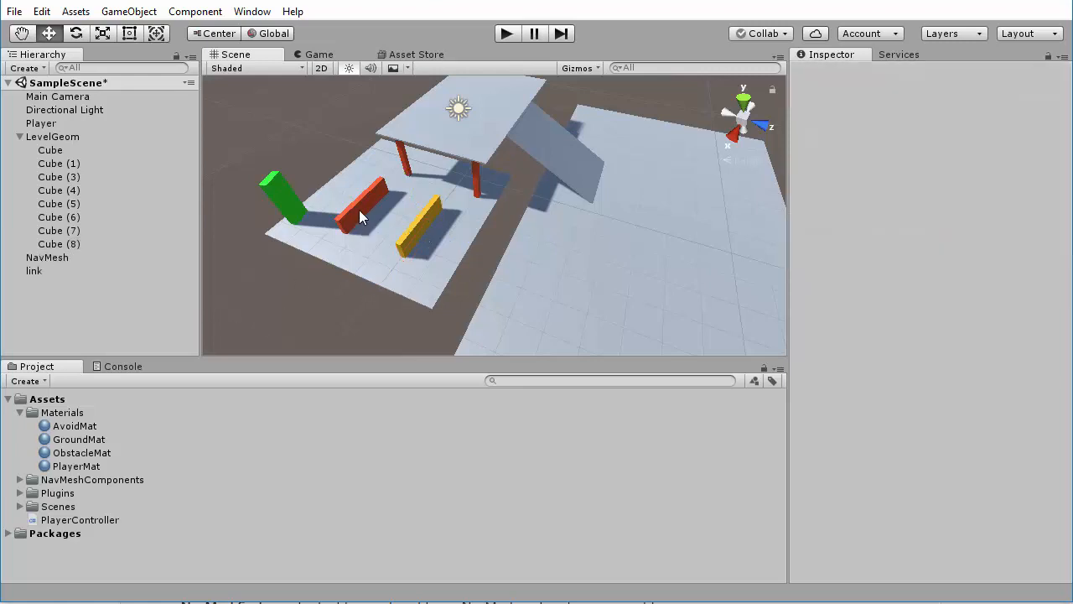
Step: Check the layer assignments of the long red cube and the yellow cube, including the list of available layers
{"action": "left_click", "coordinate": [359, 209]}
{"action": "left_click", "coordinate": [1006, 92]}
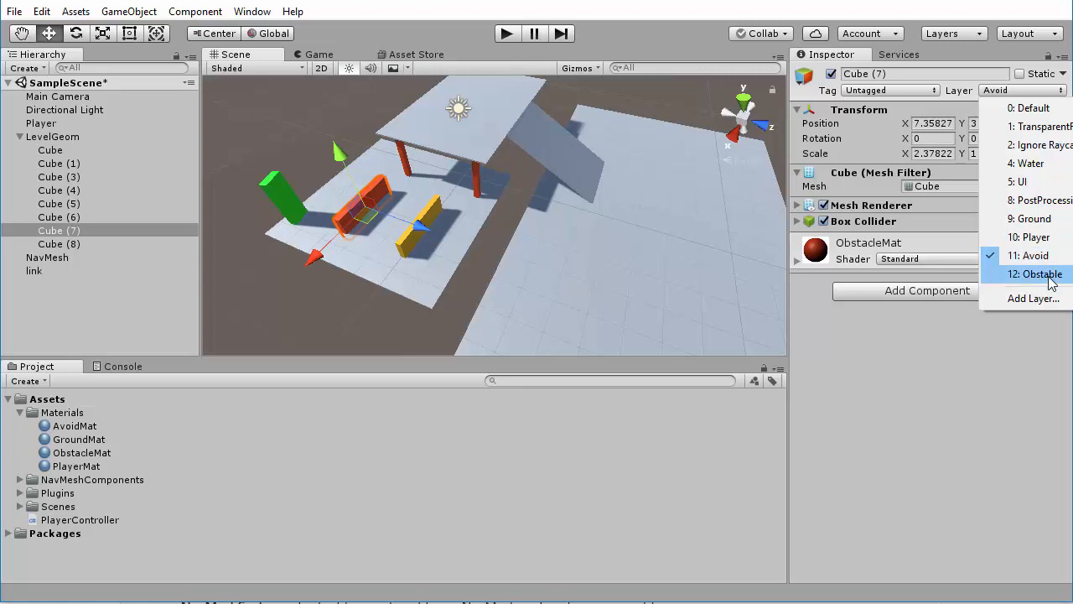
{"action": "left_click", "coordinate": [276, 327]}
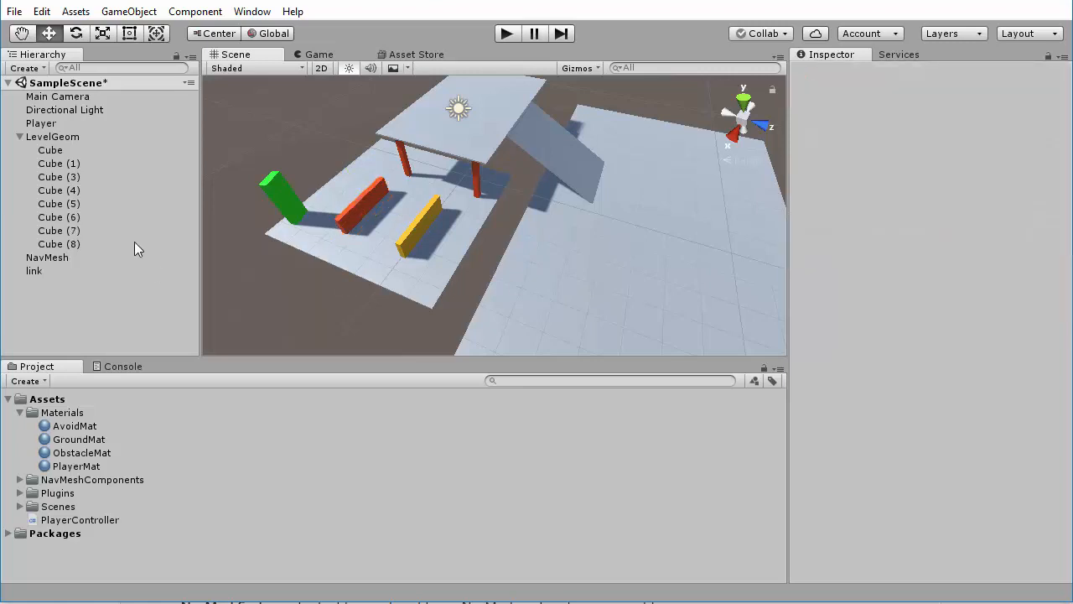
{"action": "left_click", "coordinate": [429, 227]}
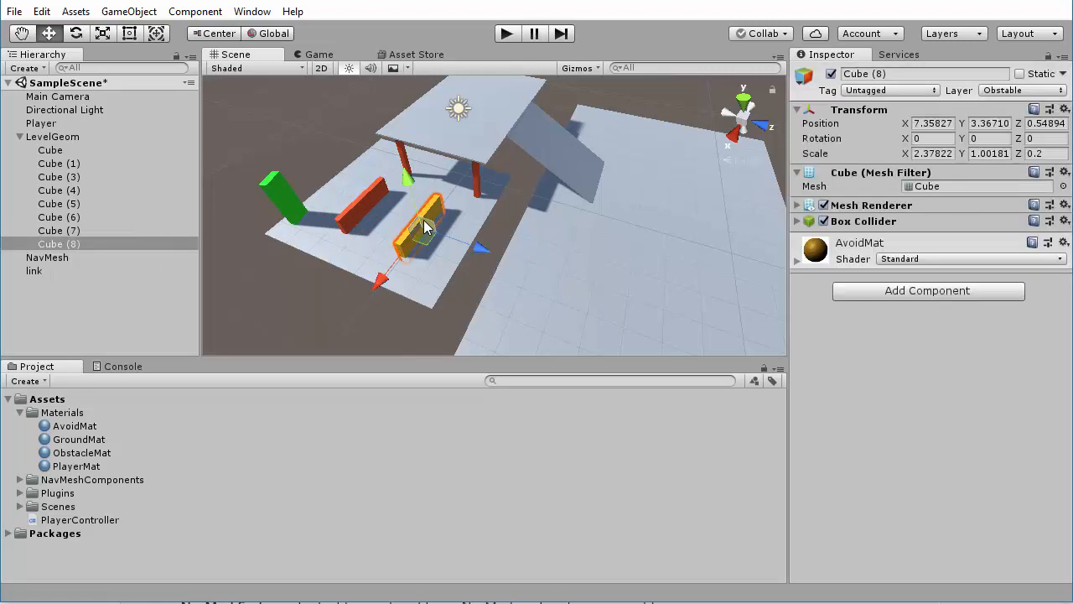
Step: Exclude the Obstable and Avoid layers from the NavMesh object's Nav Mesh Surface and bake the surface again
{"action": "left_click", "coordinate": [43, 258]}
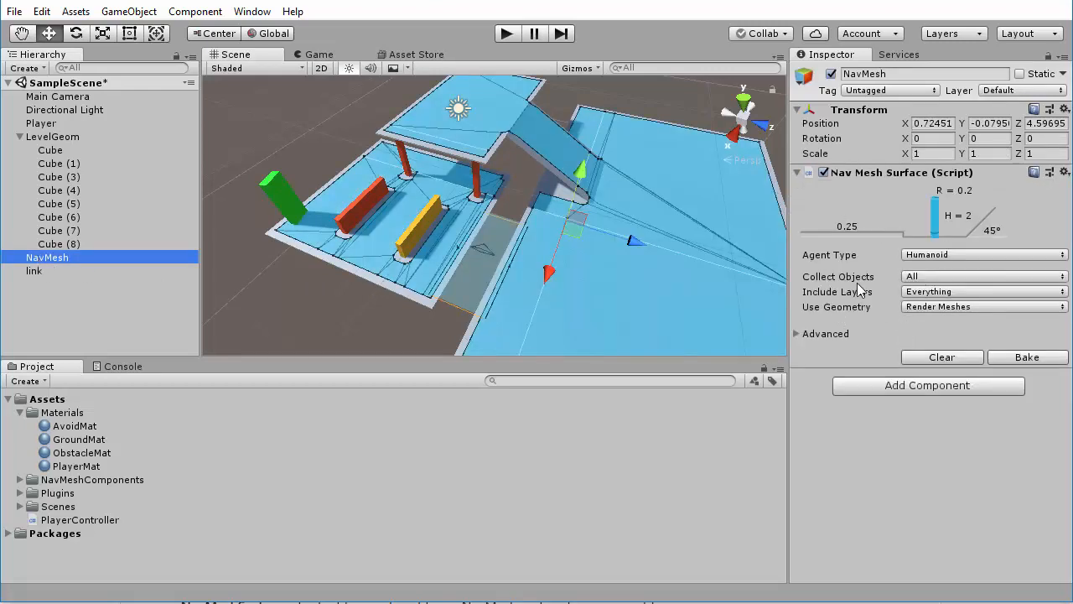
{"action": "left_click", "coordinate": [933, 294]}
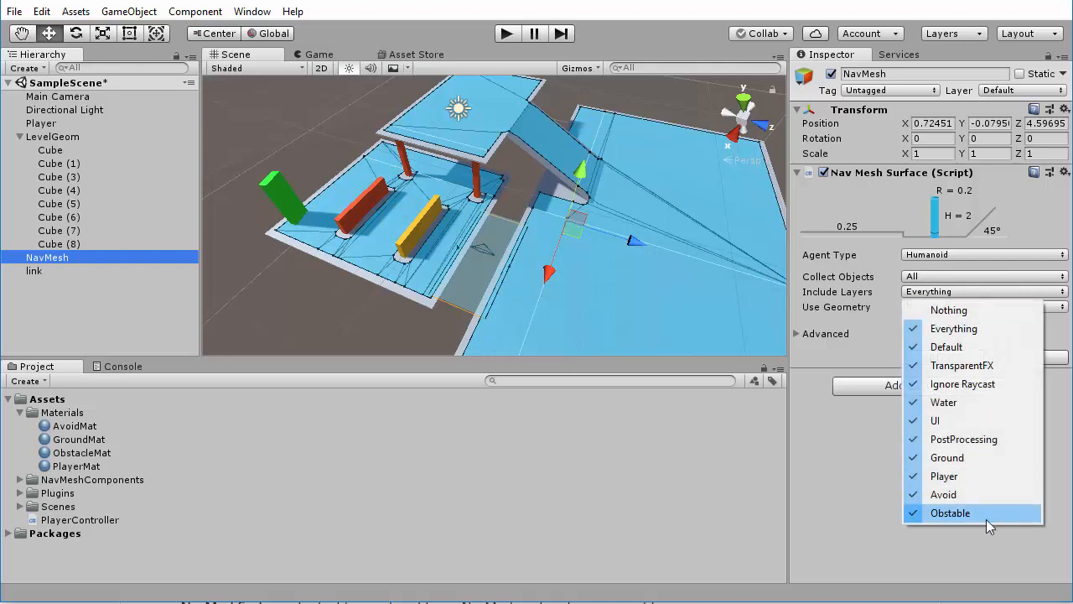
{"action": "left_click", "coordinate": [948, 514]}
{"action": "left_click", "coordinate": [932, 293]}
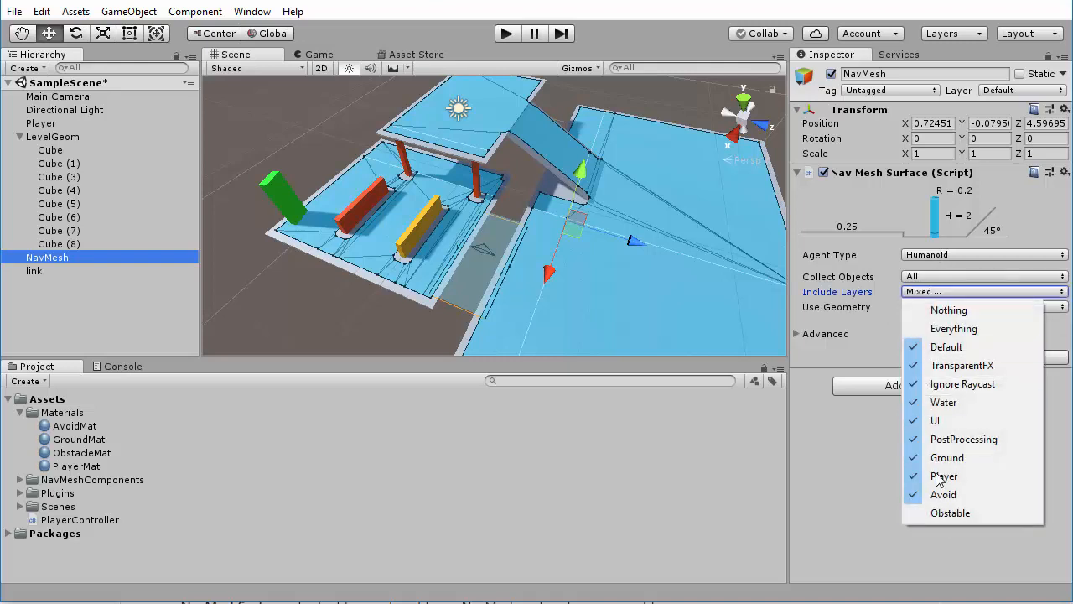
{"action": "left_click", "coordinate": [943, 494]}
{"action": "left_click", "coordinate": [932, 294]}
{"action": "left_click", "coordinate": [1021, 457]}
{"action": "left_click", "coordinate": [1027, 358]}
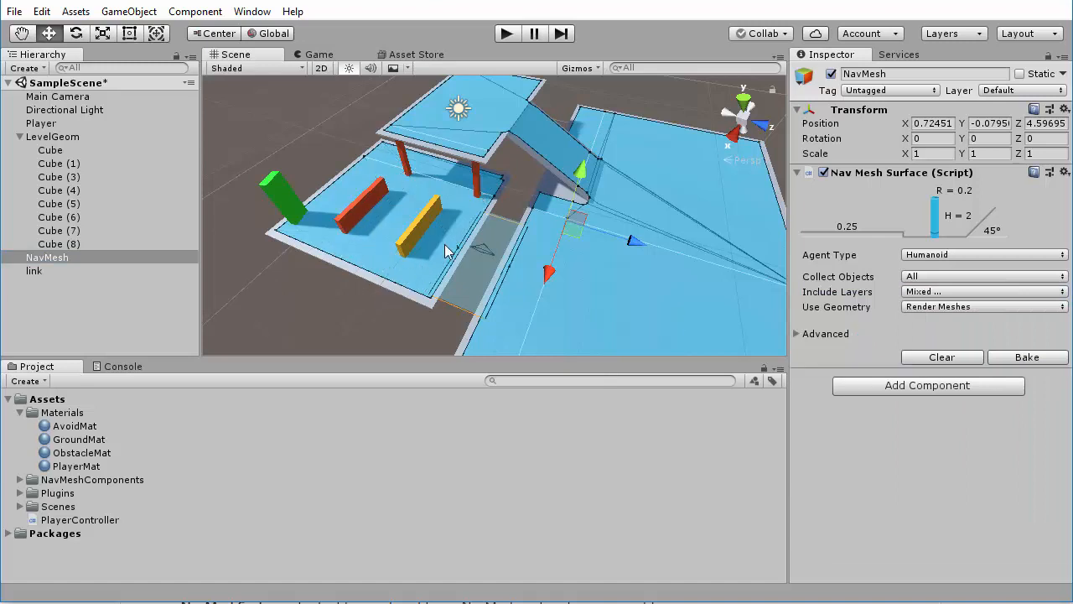
Step: Play-test the re-baked surface by sending the Player past the yellow cube, under the platform and behind the red cube, and stop play mode
{"action": "left_click_drag", "start_coordinate": [421, 246], "coordinate": [518, 0], "text": "alt"}
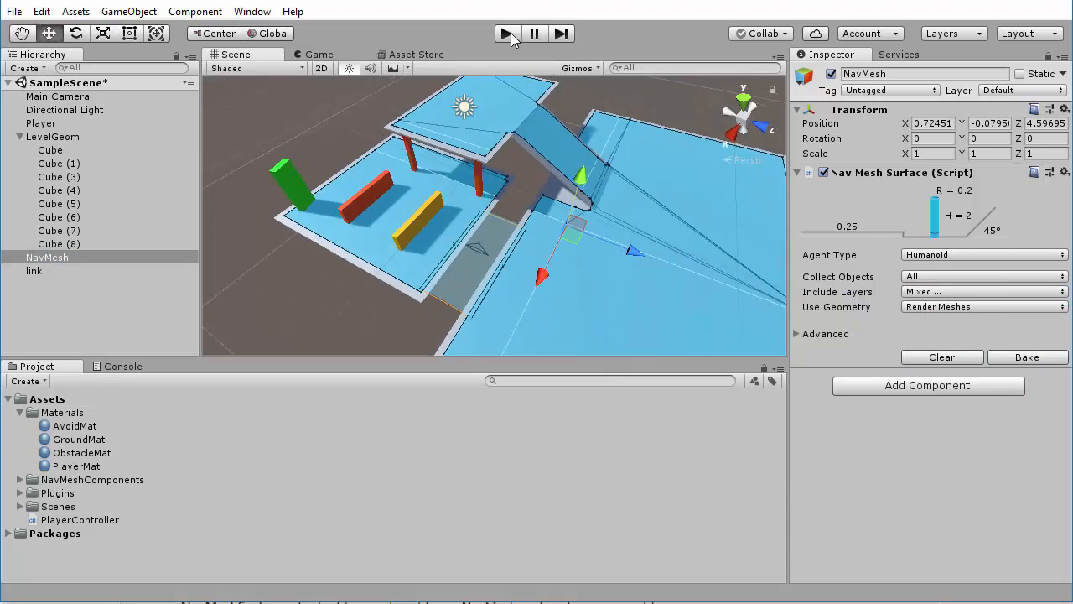
{"action": "left_click", "coordinate": [508, 34]}
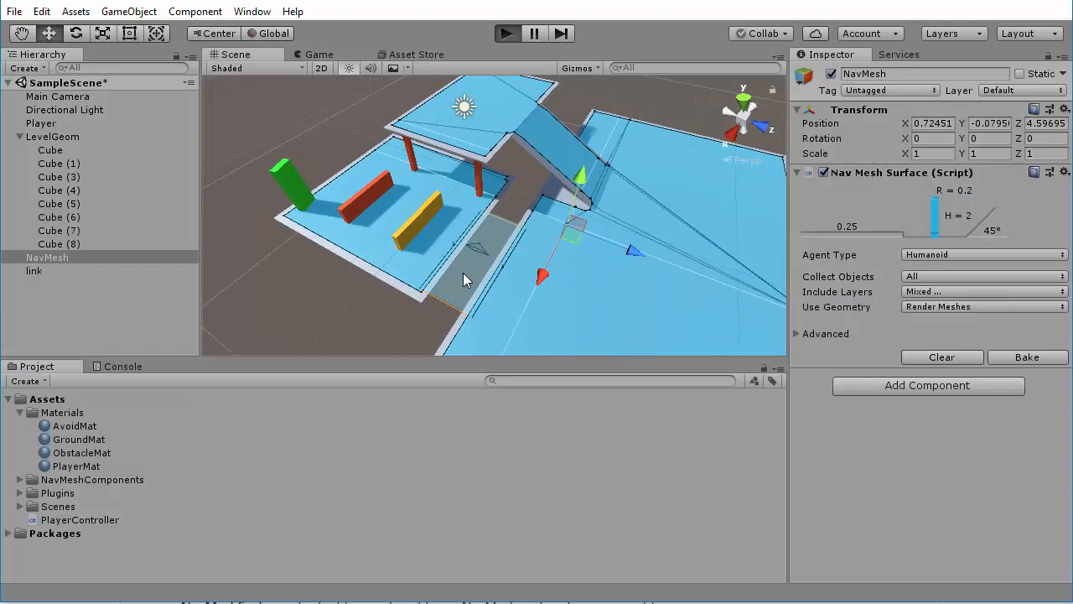
{"action": "left_click", "coordinate": [437, 260]}
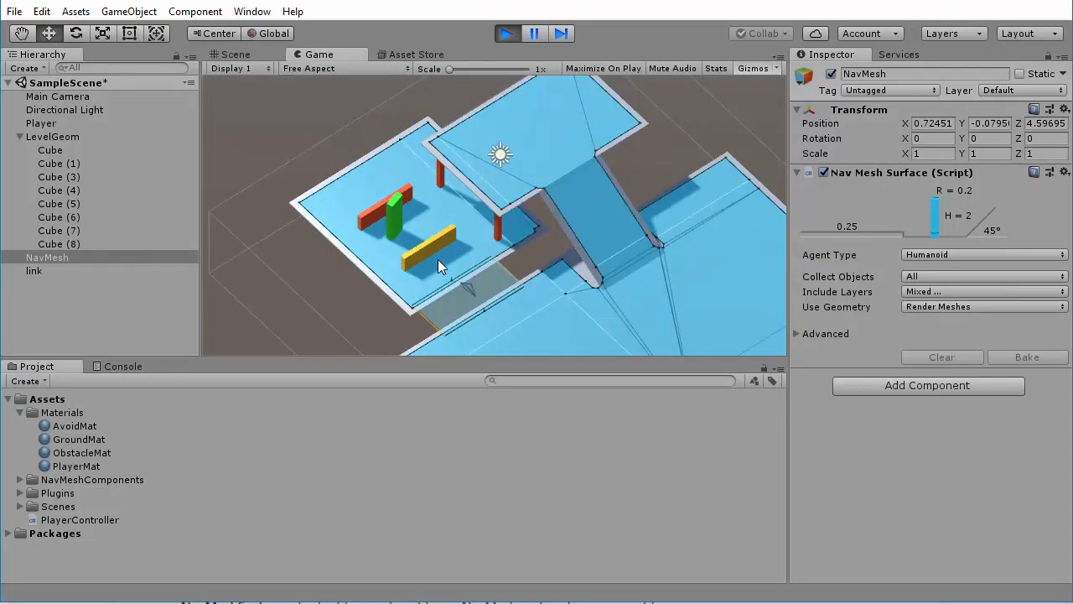
{"action": "left_click", "coordinate": [520, 231]}
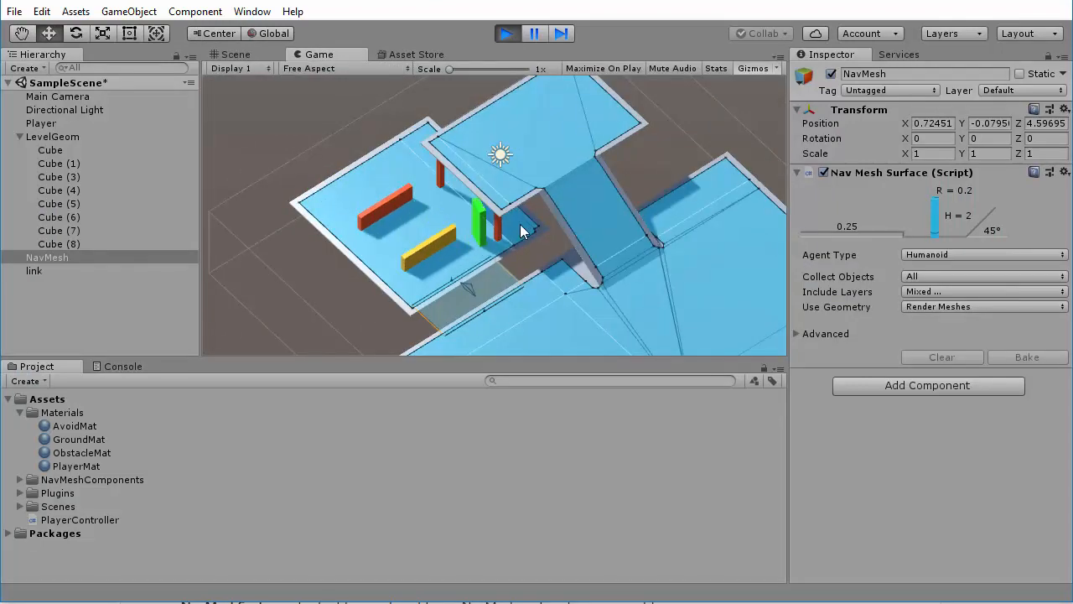
{"action": "left_click", "coordinate": [408, 177]}
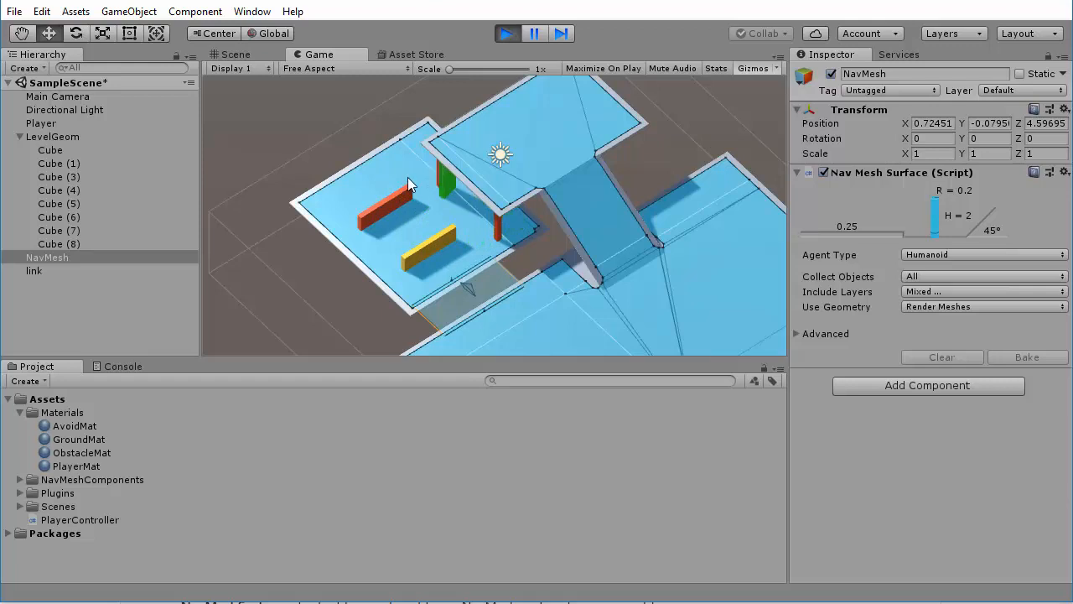
{"action": "left_click", "coordinate": [506, 33]}
Step: Add a Nav Mesh Obstacle component to the long red cube on the small ground
{"action": "left_click", "coordinate": [305, 285]}
{"action": "left_click", "coordinate": [362, 210]}
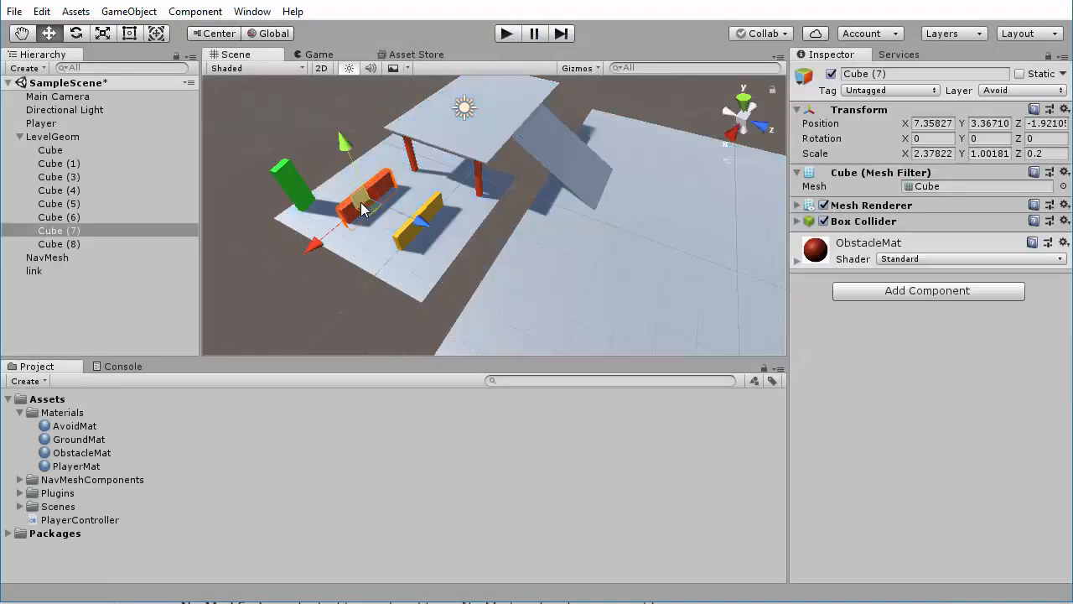
{"action": "left_click", "coordinate": [932, 291]}
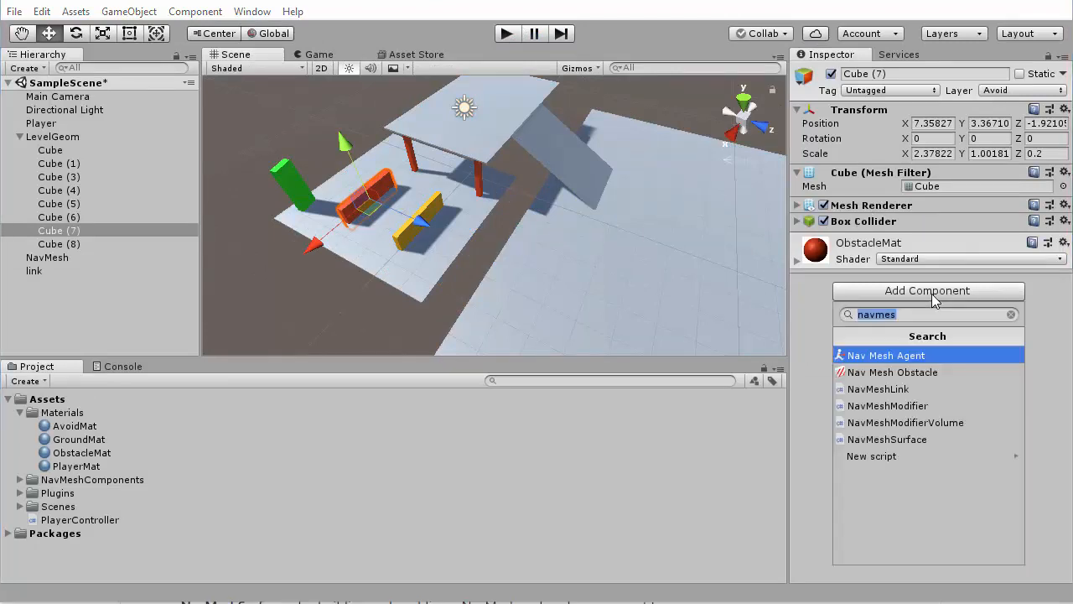
{"action": "left_click", "coordinate": [900, 372]}
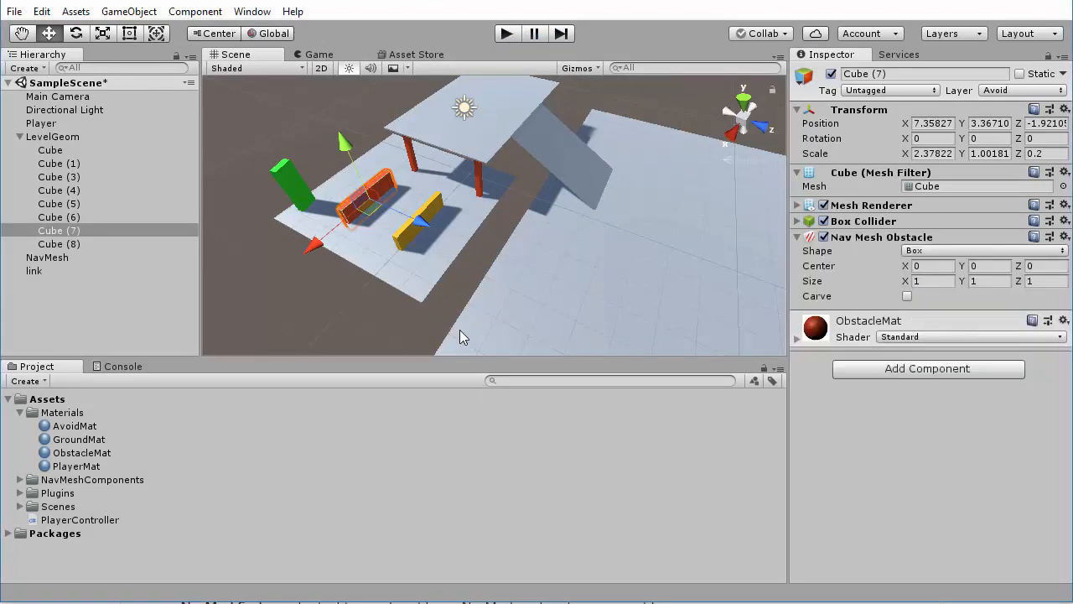
Step: Add a Nav Mesh Obstacle component to both red platform pillars and the yellow cube together, and clear the selection
{"action": "left_click", "coordinate": [410, 151]}
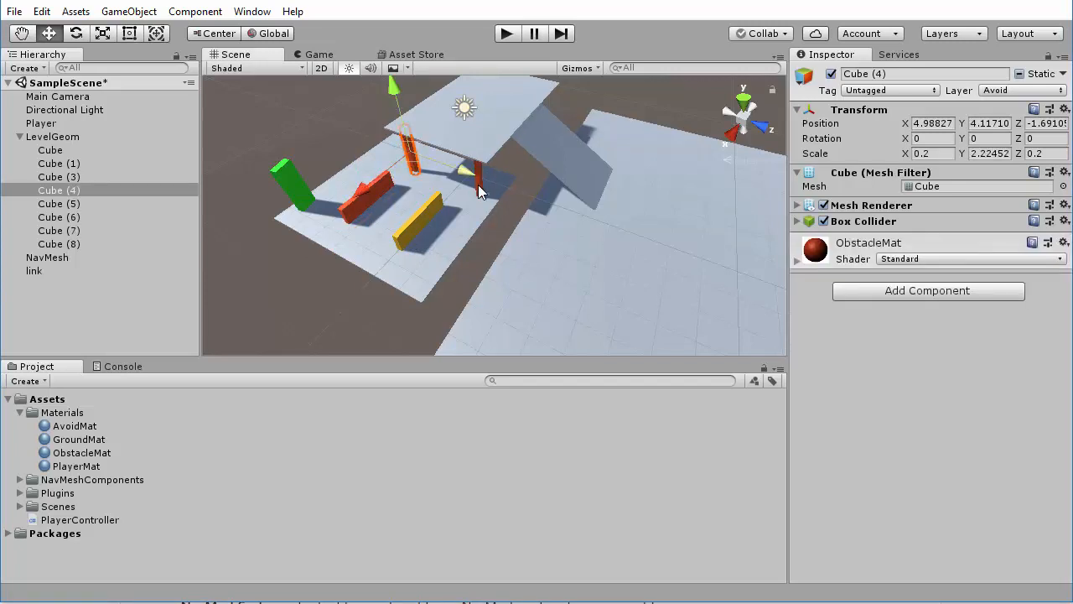
{"action": "left_click", "coordinate": [479, 194], "text": "shift"}
{"action": "left_click", "coordinate": [421, 228], "text": "shift"}
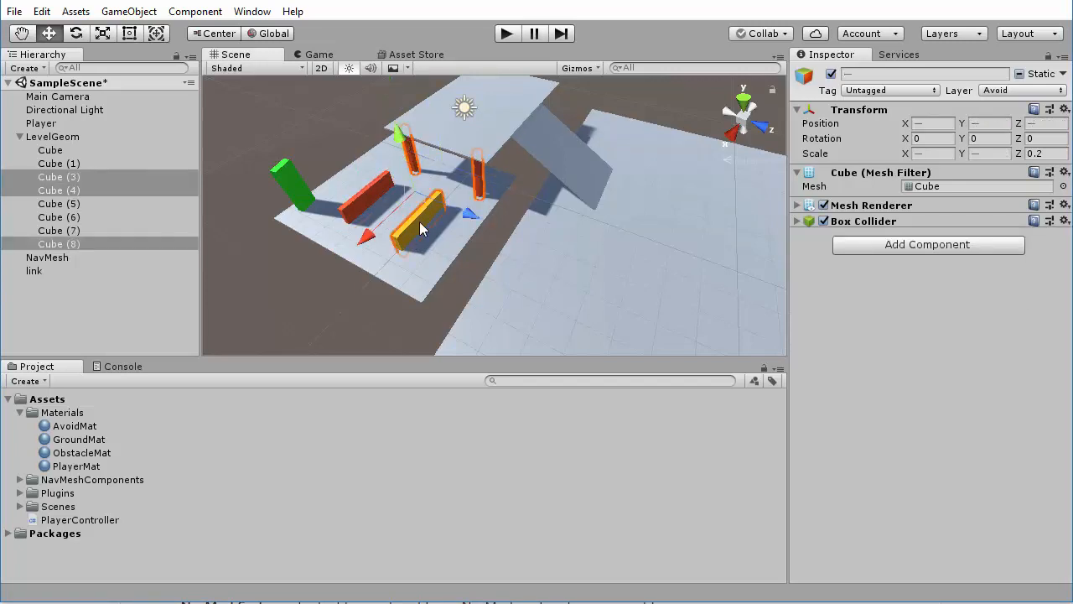
{"action": "left_click", "coordinate": [899, 251]}
{"action": "left_click", "coordinate": [888, 328]}
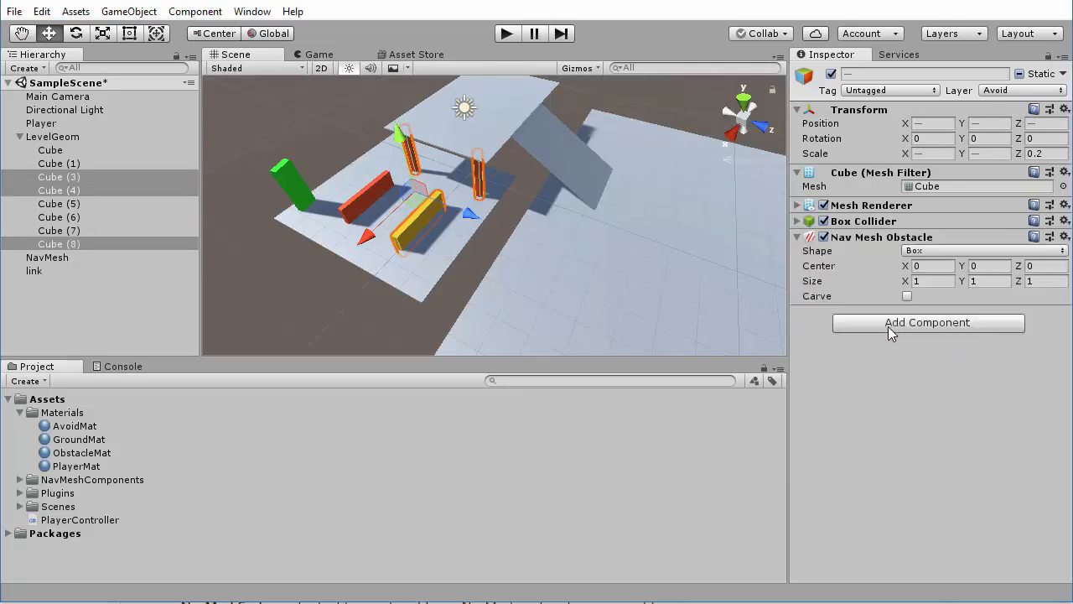
{"action": "left_click", "coordinate": [310, 317]}
Step: Enable Carve on the Nav Mesh Obstacle components of the long red cube and the two red pillars
{"action": "left_click", "coordinate": [367, 195]}
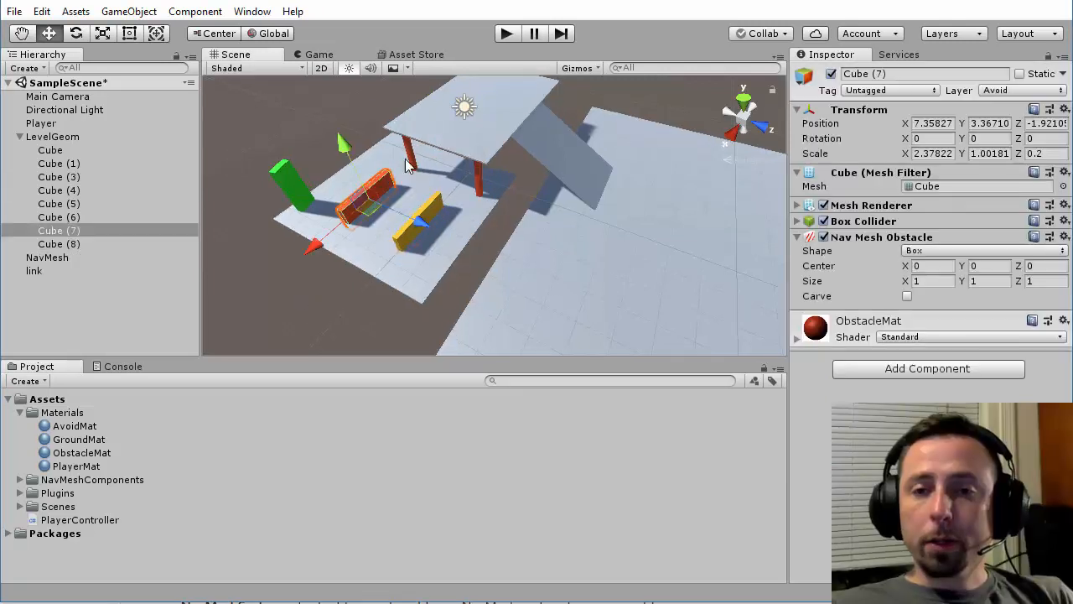
{"action": "left_click", "coordinate": [410, 151], "text": "shift"}
{"action": "left_click", "coordinate": [479, 178], "text": "shift"}
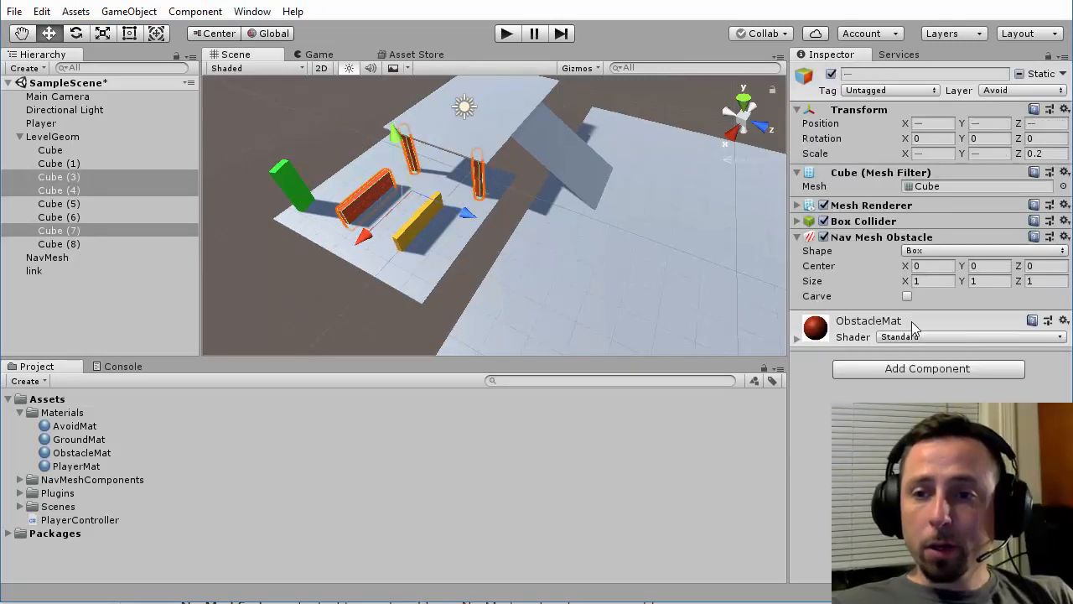
{"action": "left_click", "coordinate": [907, 296]}
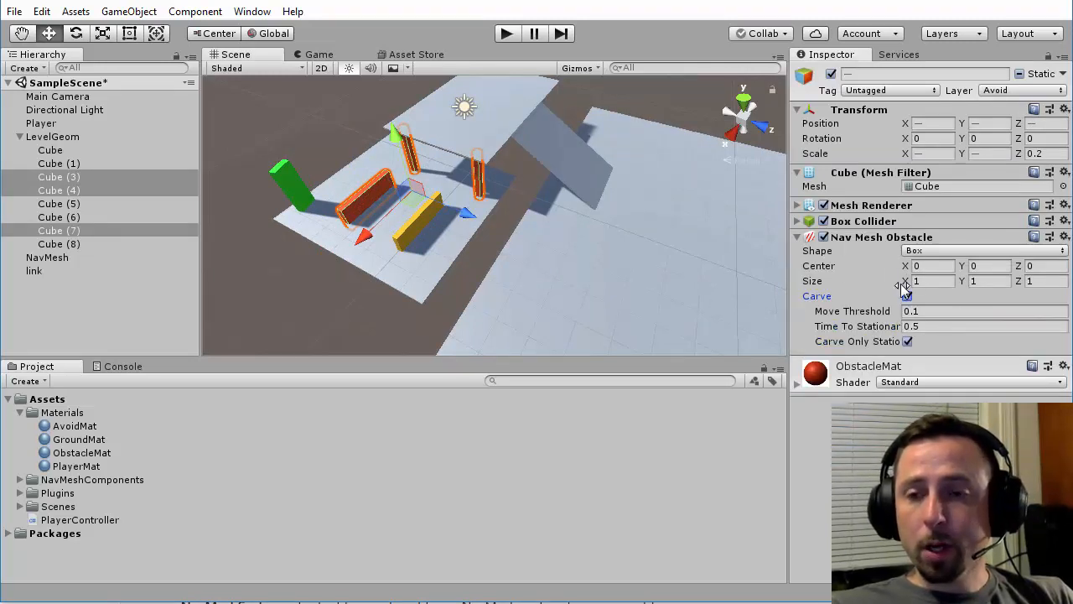
Step: Examine the yellow cube's Nav Mesh Obstacle settings, and inspect the NavMesh around the red and yellow obstacles from several angles
{"action": "left_click", "coordinate": [411, 231]}
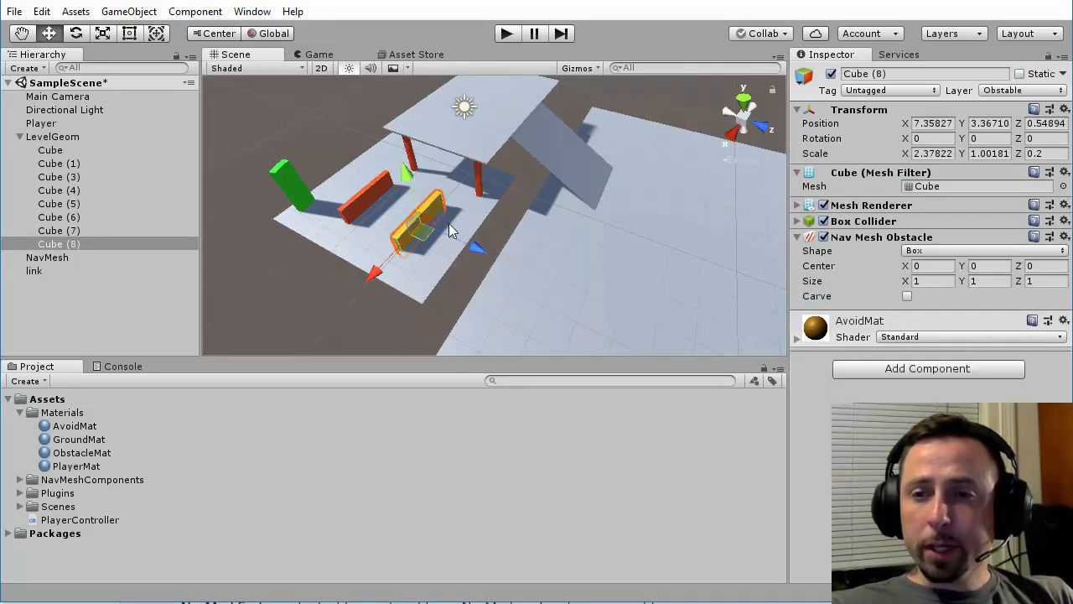
{"action": "left_click", "coordinate": [90, 320]}
{"action": "left_click", "coordinate": [47, 258]}
{"action": "left_click_drag", "start_coordinate": [427, 264], "coordinate": [320, 277], "text": "alt"}
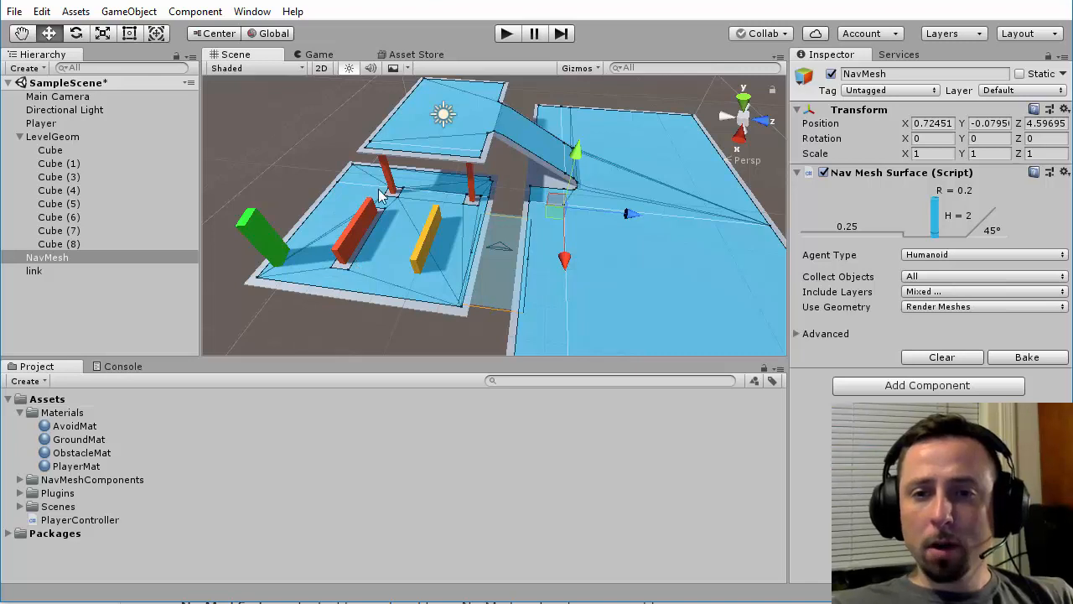
{"action": "left_click_drag", "start_coordinate": [422, 226], "coordinate": [426, 243], "text": "alt"}
{"action": "left_click_drag", "start_coordinate": [355, 273], "coordinate": [392, 241], "text": "alt"}
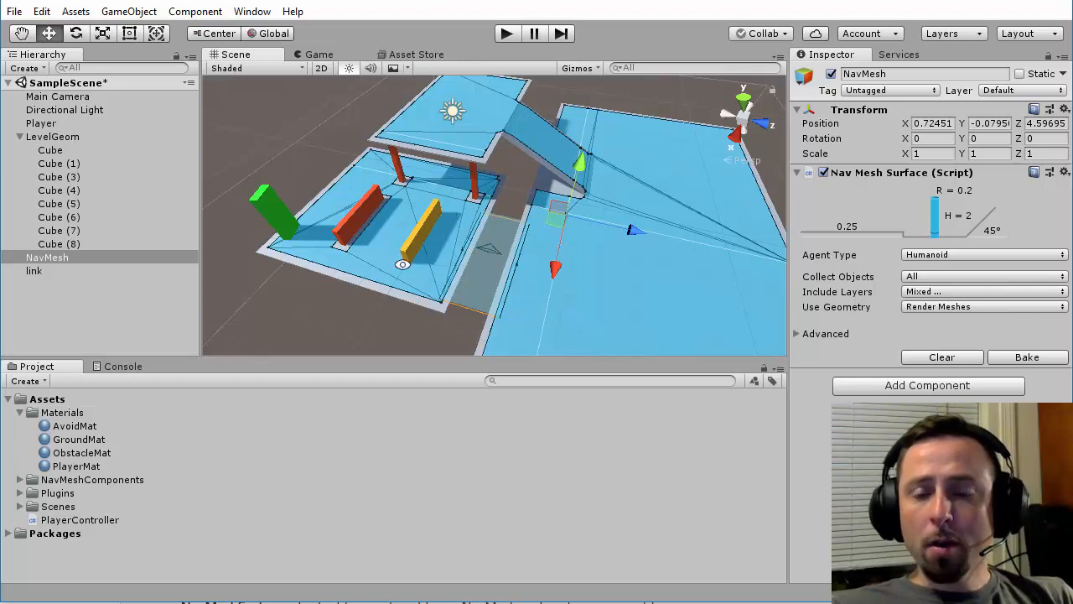
{"action": "left_click_drag", "start_coordinate": [403, 263], "coordinate": [401, 244], "text": "alt"}
Step: Start play mode and send the Player back and forth between the two sides of the long red obstacle
{"action": "left_click", "coordinate": [509, 31]}
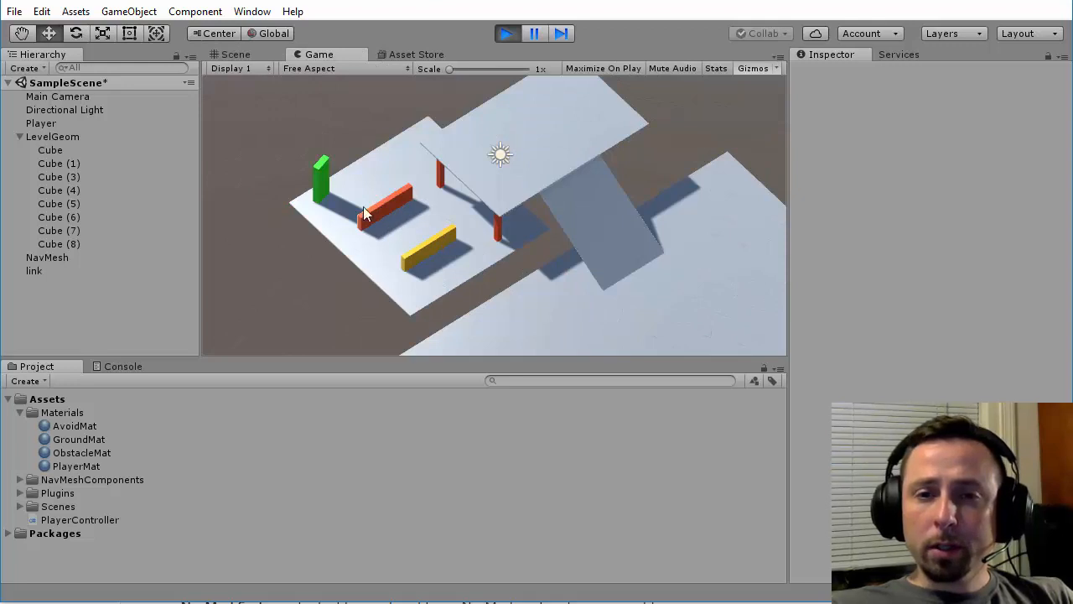
{"action": "left_click", "coordinate": [409, 222]}
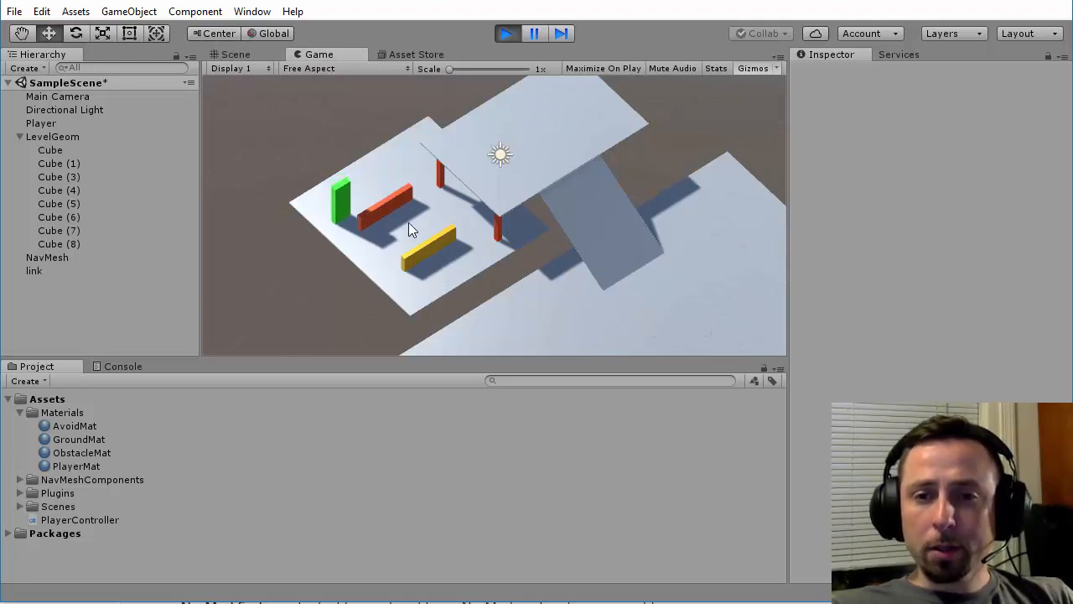
{"action": "left_click", "coordinate": [360, 194]}
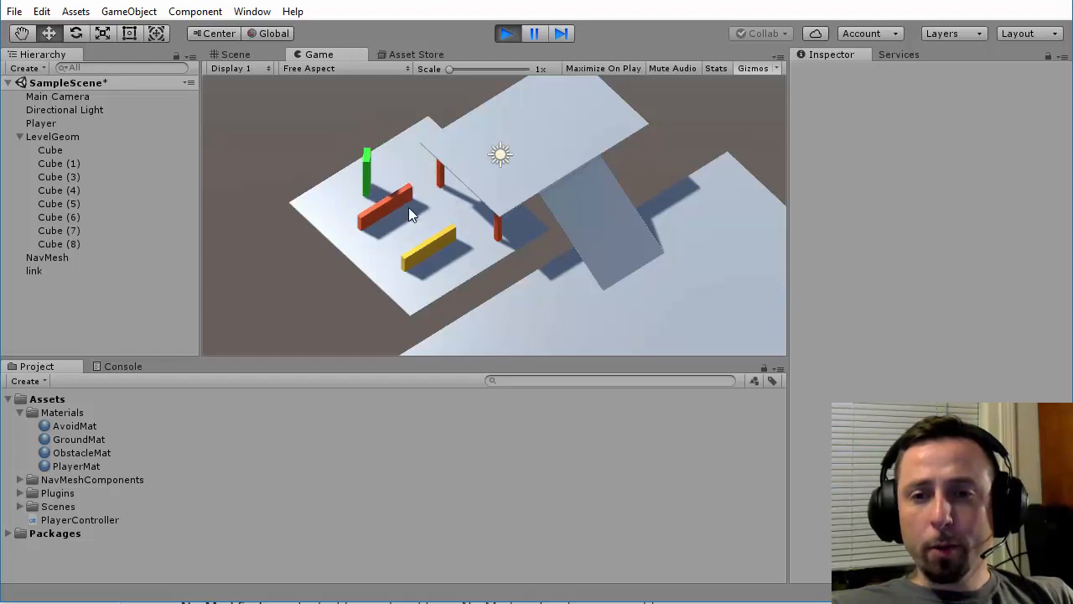
{"action": "left_click", "coordinate": [402, 225]}
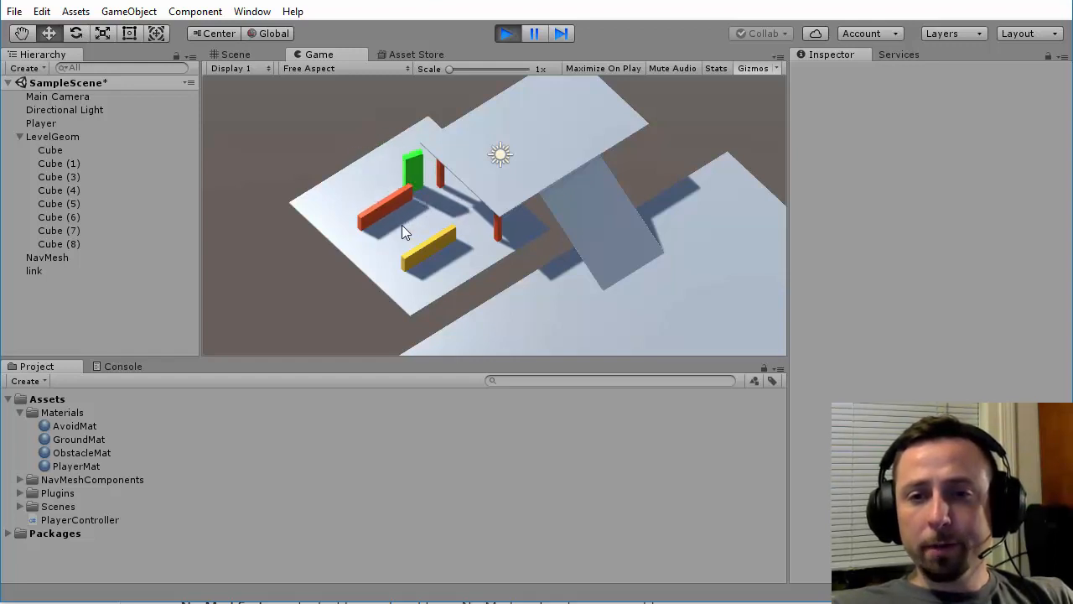
{"action": "left_click", "coordinate": [363, 198]}
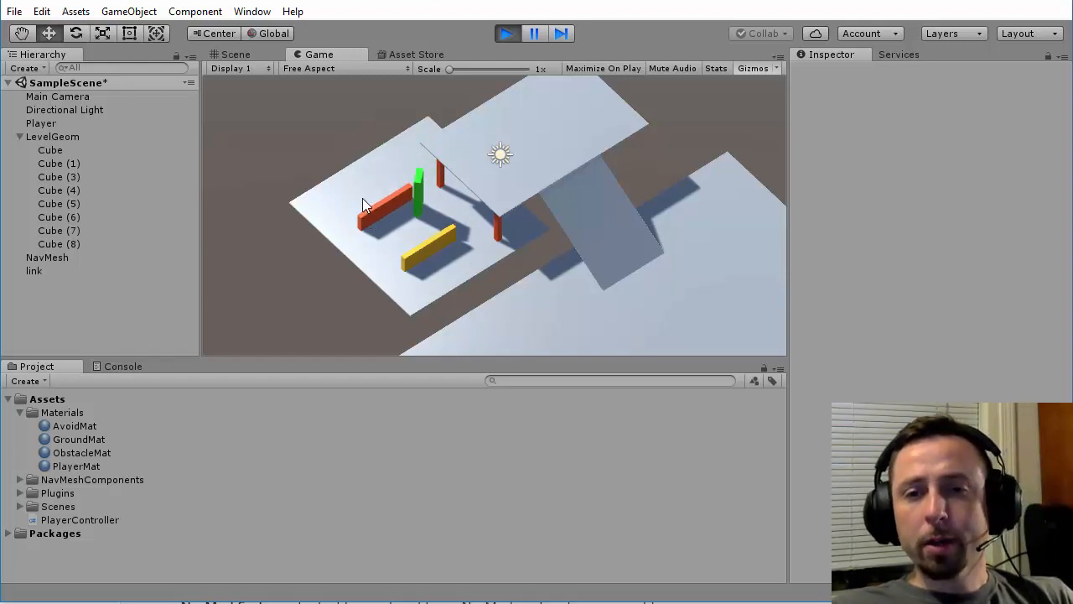
{"action": "left_click", "coordinate": [375, 218]}
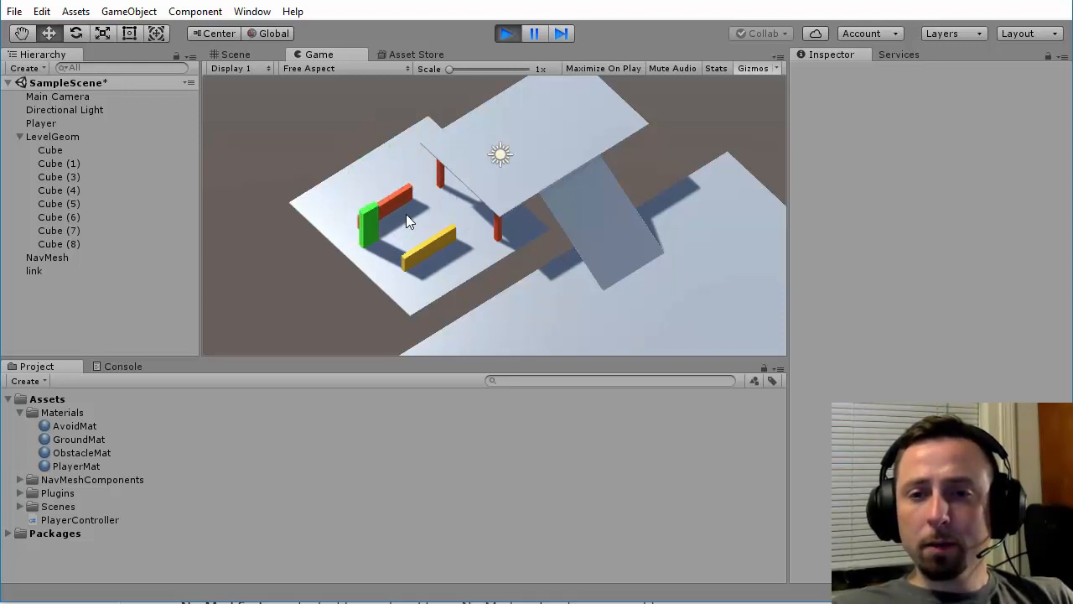
{"action": "left_click", "coordinate": [406, 214]}
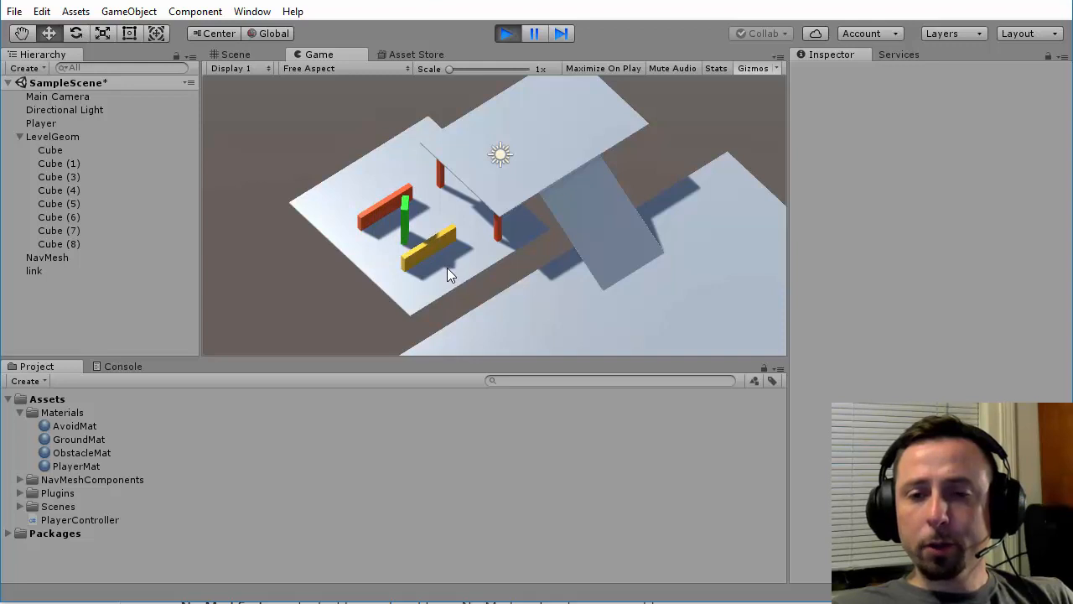
Step: Send the Player to the far side of the yellow obstacle, back behind the red one, and across past the yellow obstacle again
{"action": "left_click", "coordinate": [447, 269]}
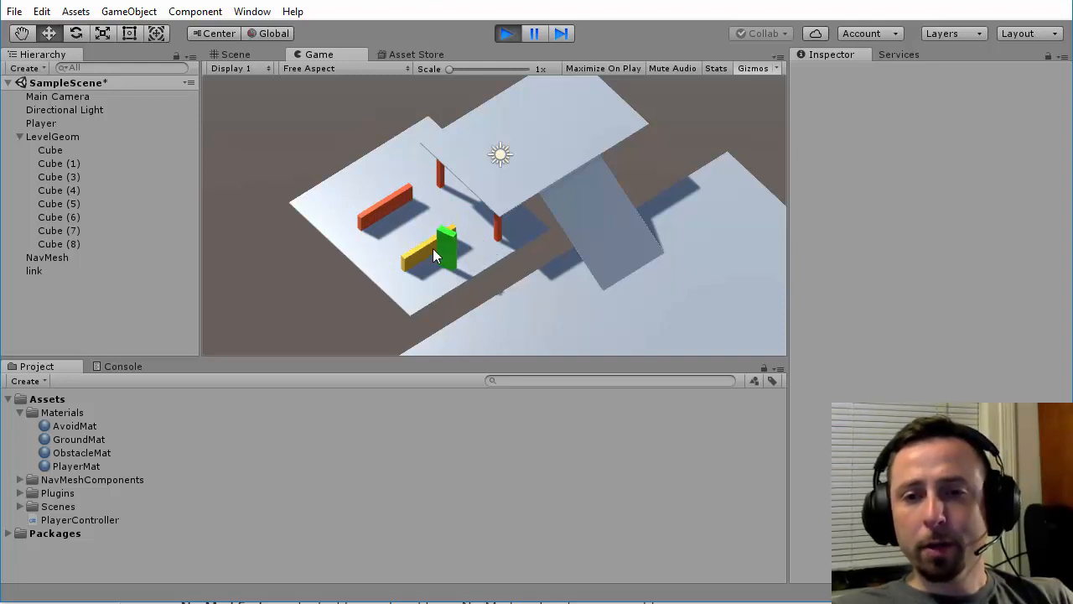
{"action": "left_click", "coordinate": [404, 225]}
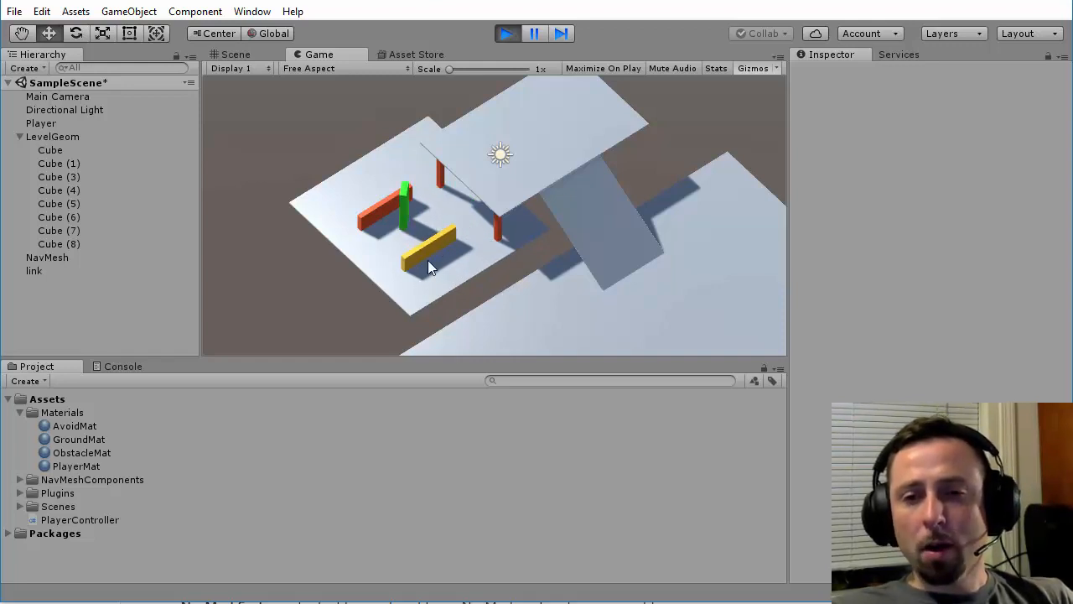
{"action": "left_click", "coordinate": [374, 189]}
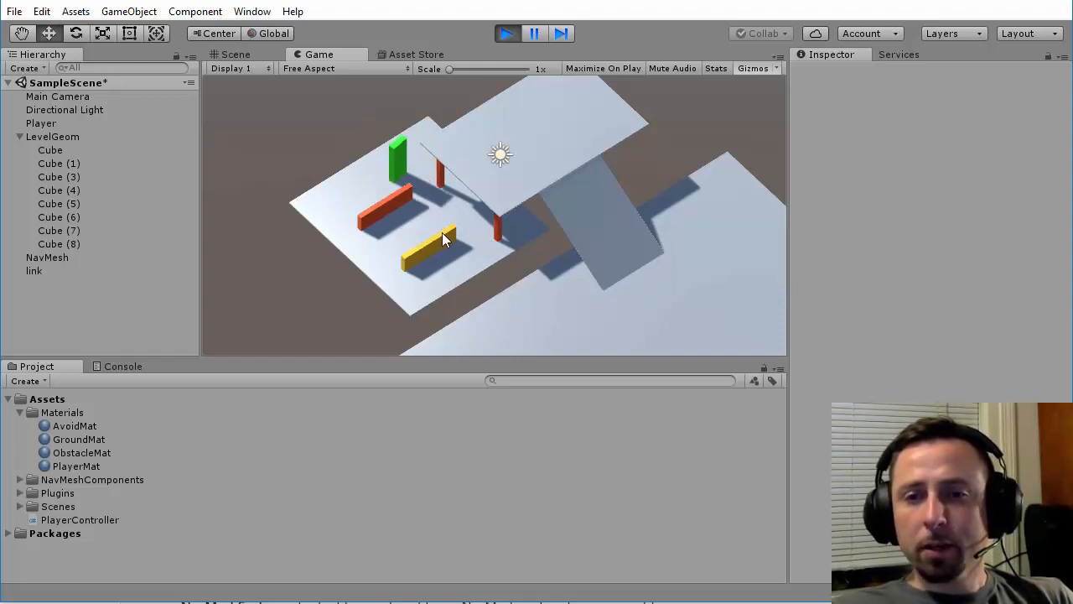
{"action": "left_click", "coordinate": [442, 267]}
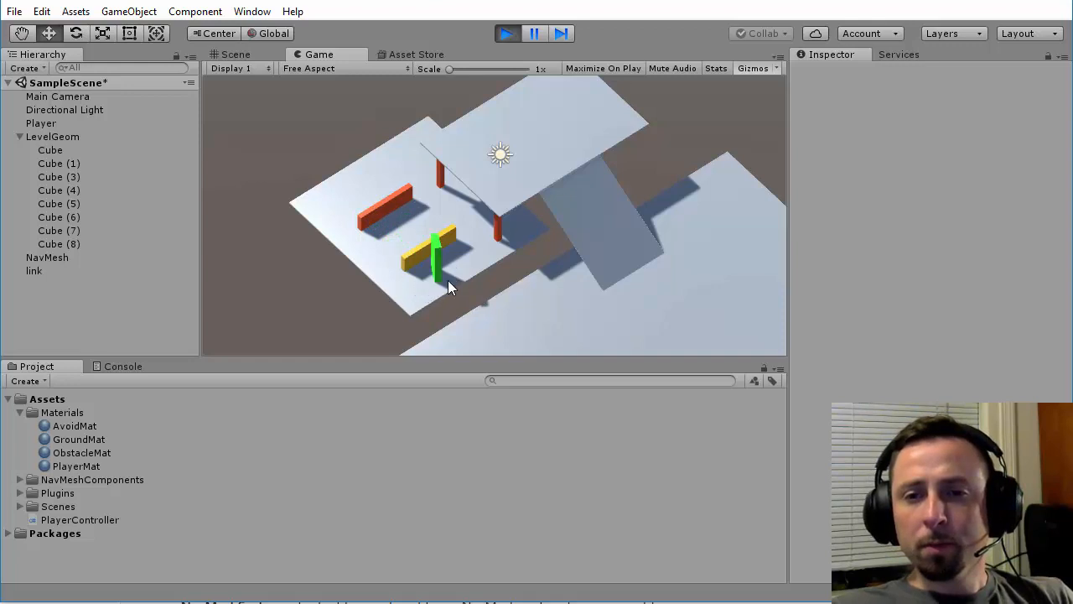
Step: Stop play mode and set the Player's Nav Mesh Agent to Speed 5, Angular Speed 360 and Acceleration 10
{"action": "left_click", "coordinate": [41, 123]}
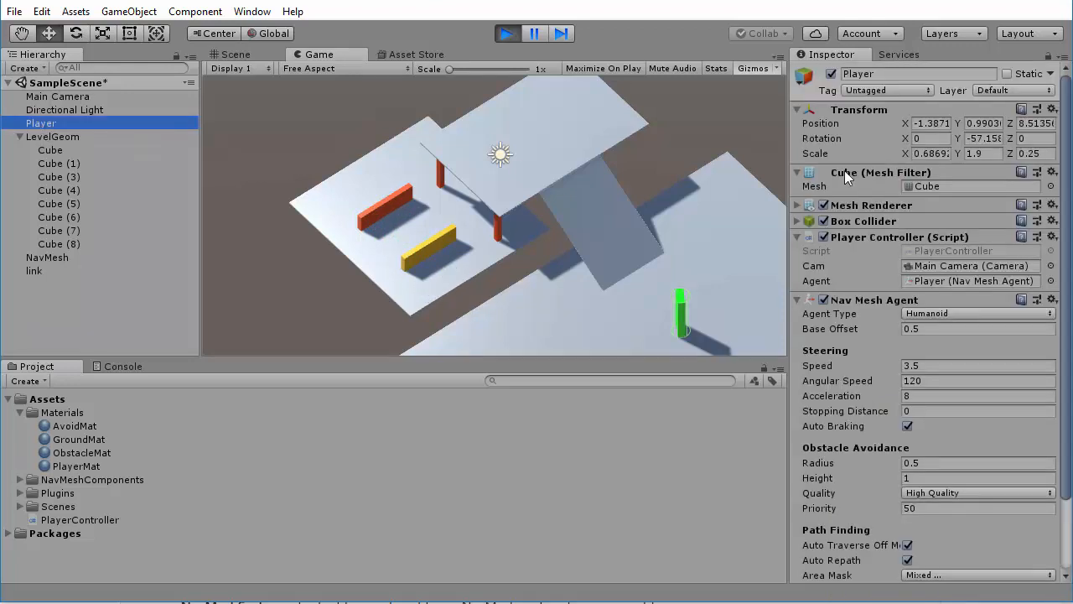
{"action": "left_click", "coordinate": [506, 34]}
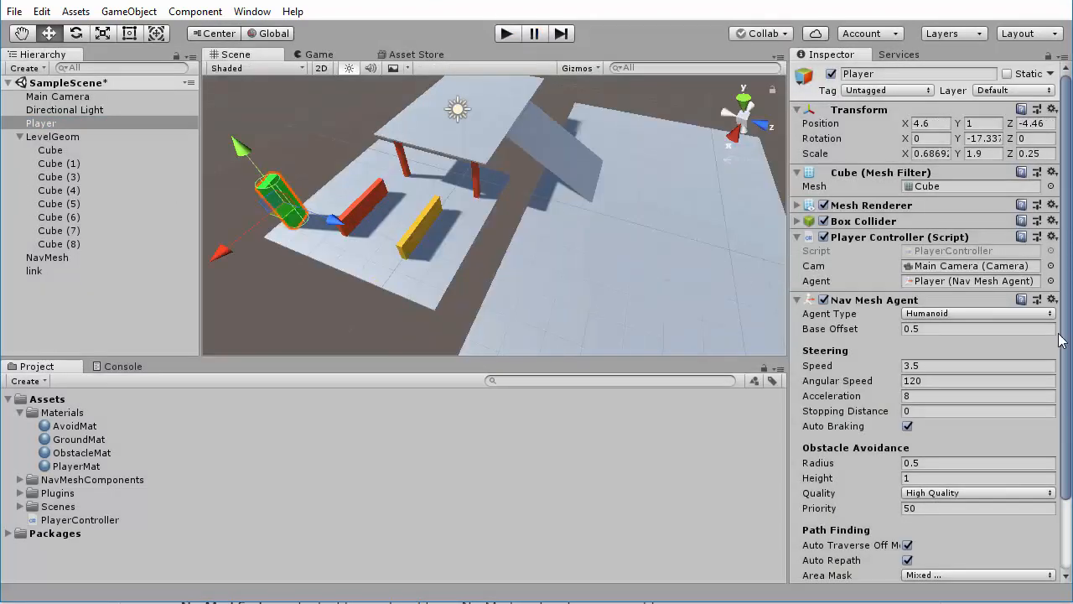
{"action": "left_click", "coordinate": [933, 366]}
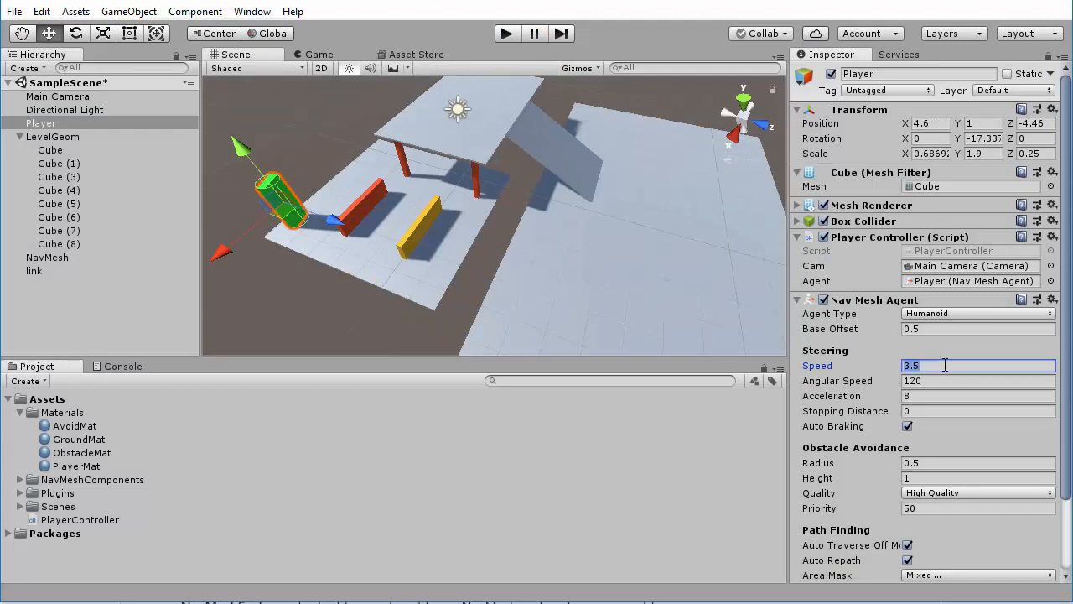
{"action": "type", "text": "5"}
{"action": "key", "text": "Tab"}
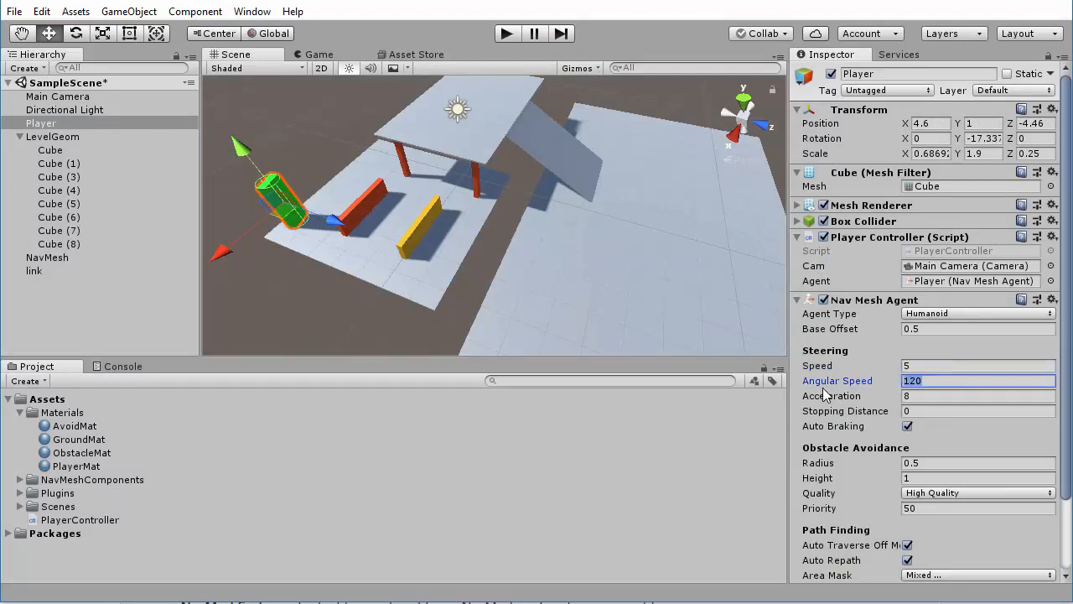
{"action": "type", "text": "360"}
{"action": "key", "text": "Tab"}
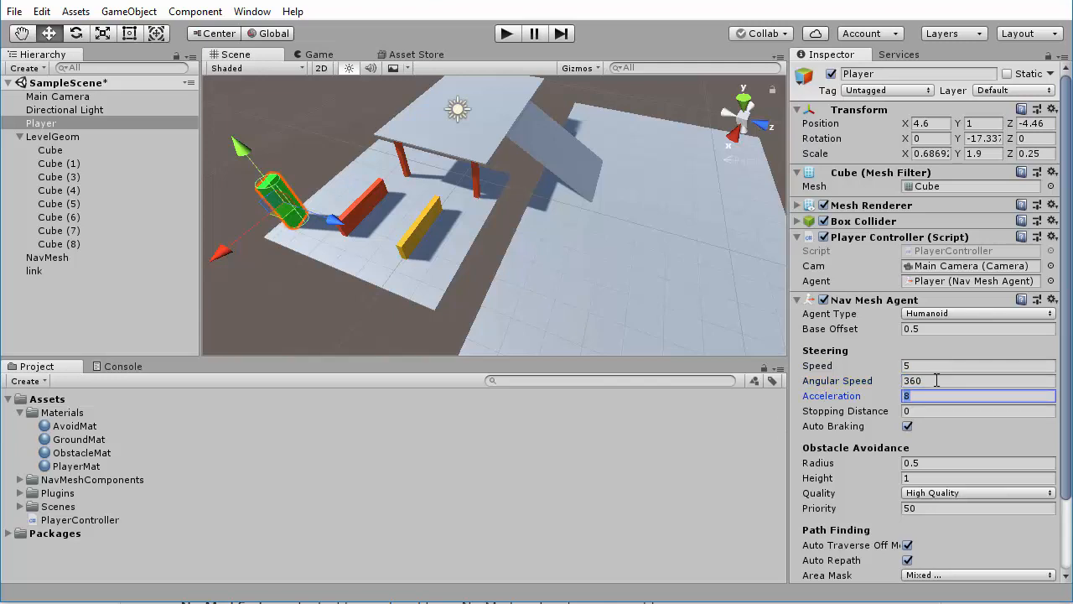
{"action": "type", "text": "10"}
{"action": "key", "text": "Tab"}
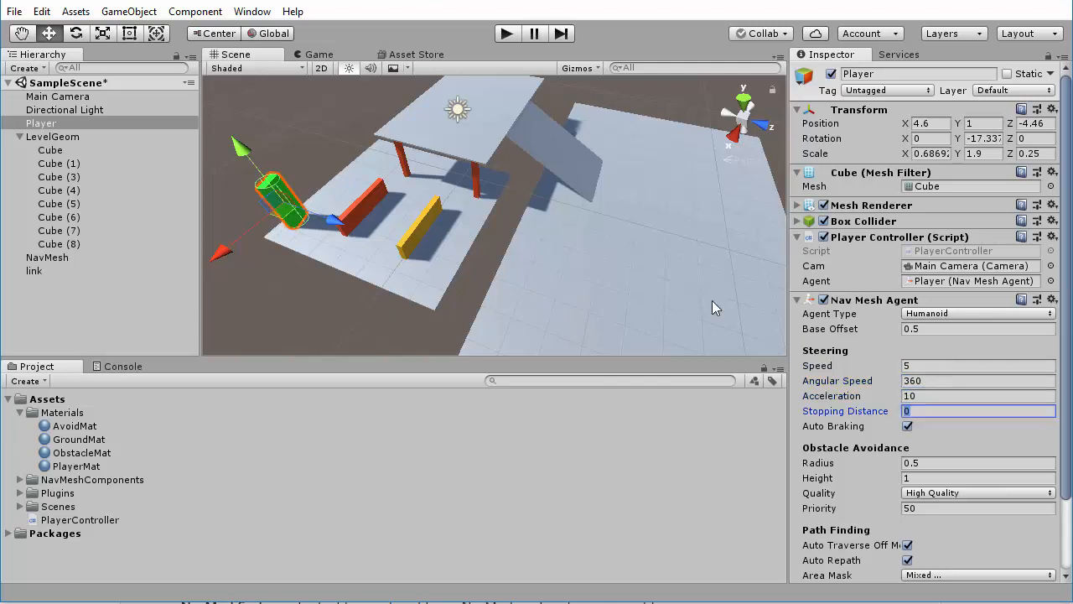
Step: Start play mode and send the Player around the long red obstacle and back, ending on the far side of the yellow one
{"action": "left_click", "coordinate": [508, 34]}
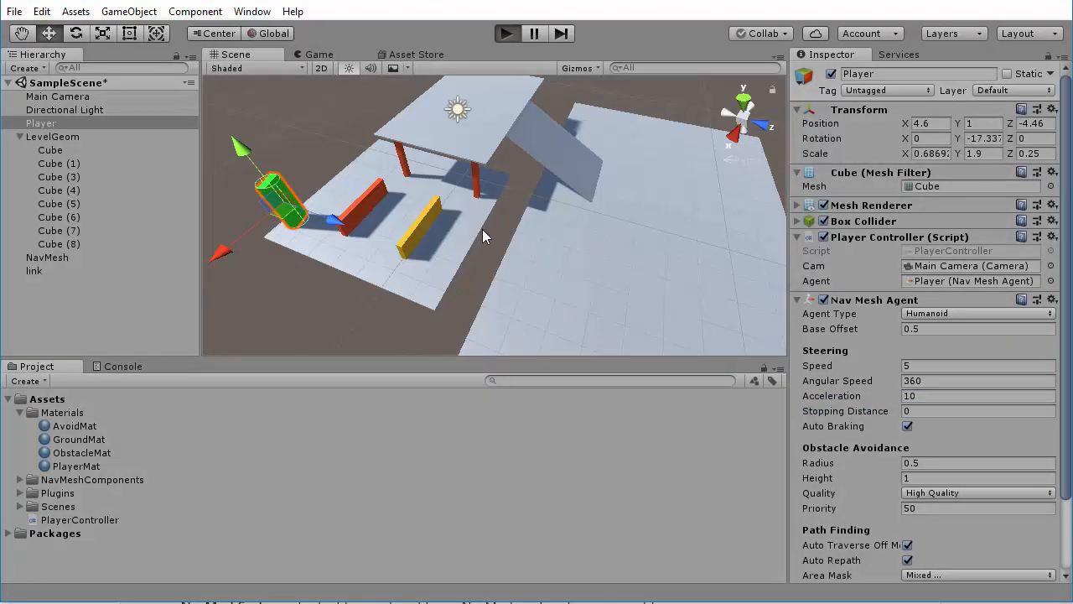
{"action": "left_click", "coordinate": [393, 157]}
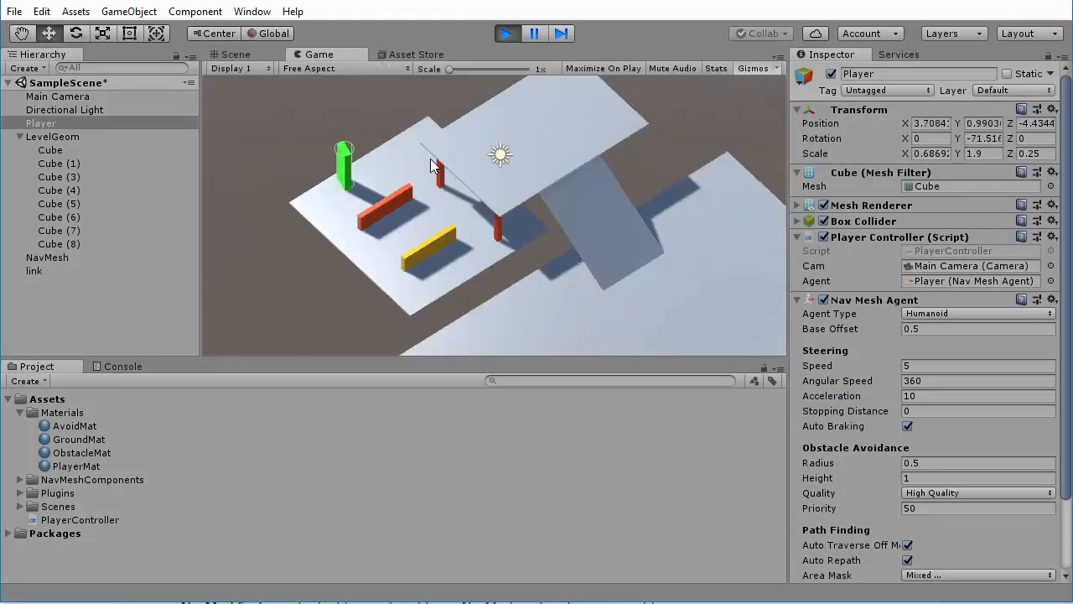
{"action": "left_click", "coordinate": [366, 251]}
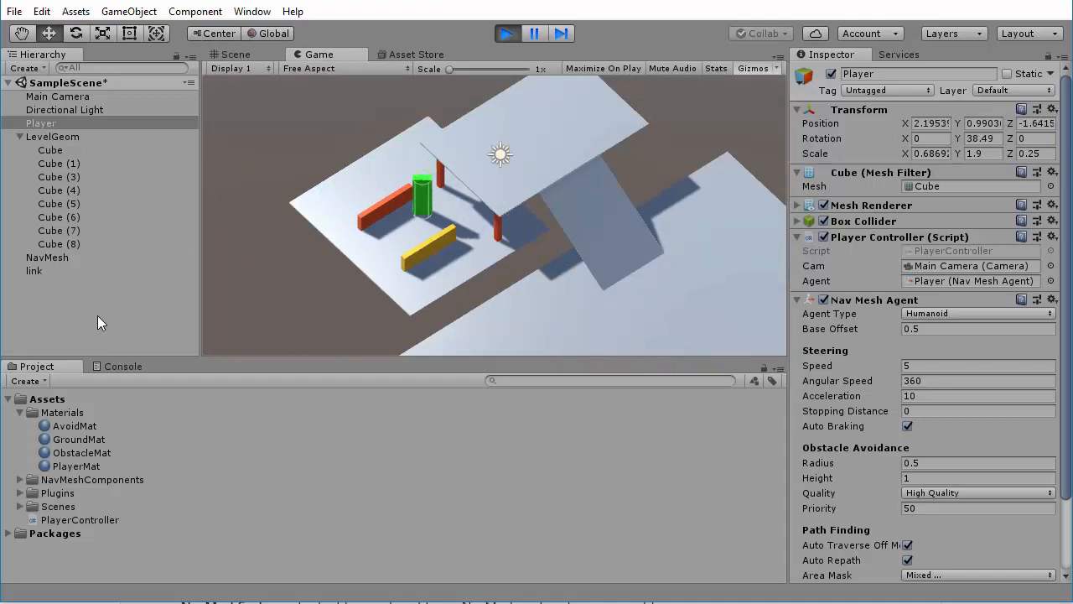
{"action": "left_click", "coordinate": [98, 321]}
{"action": "left_click", "coordinate": [384, 162]}
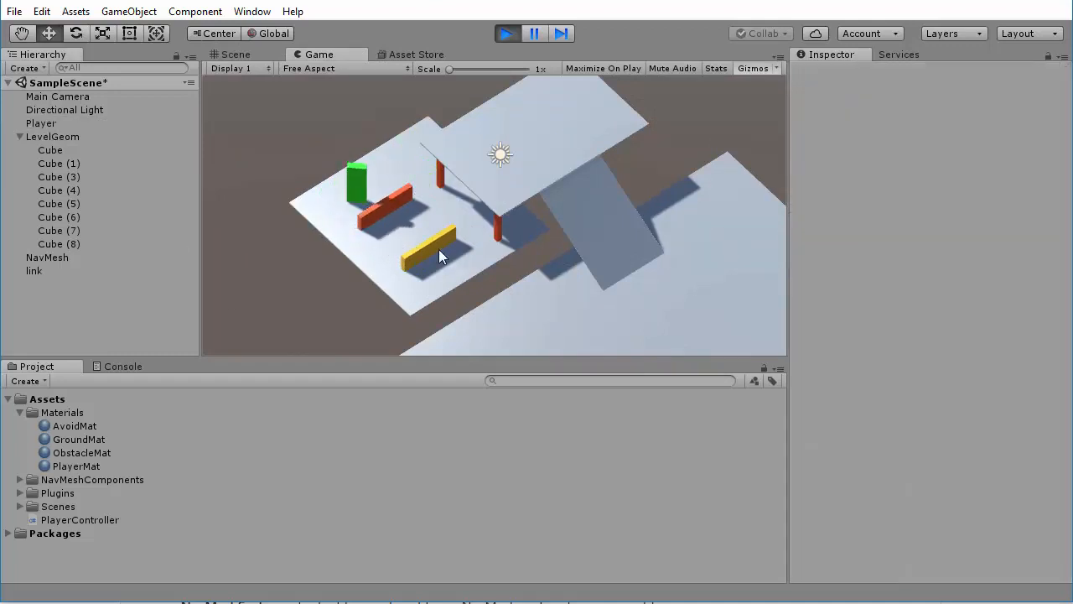
{"action": "left_click", "coordinate": [445, 273]}
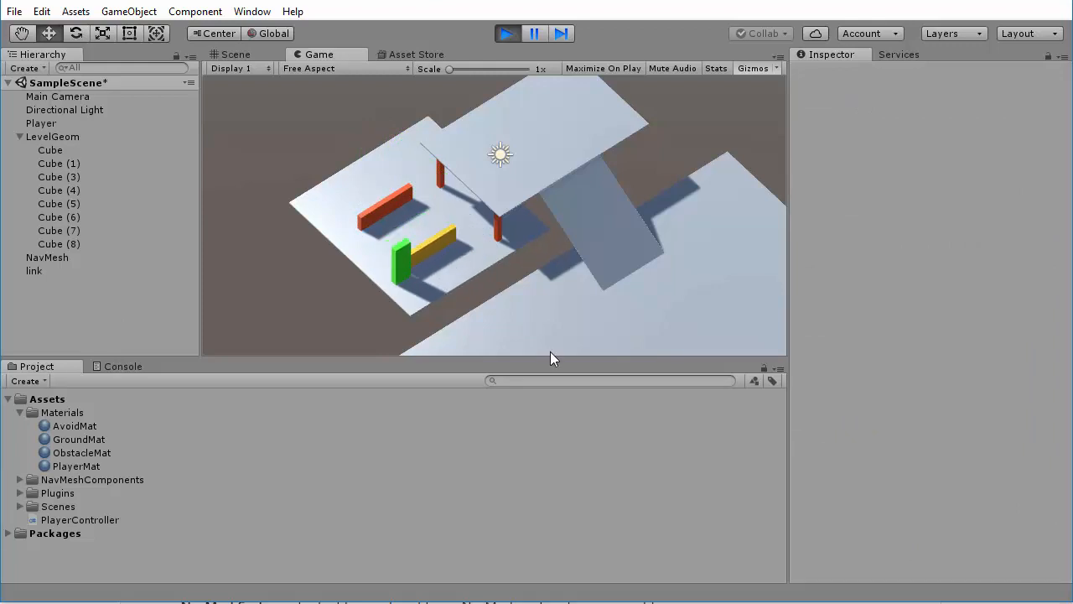
Step: Show the NavMesh by selecting the link object, and send the Player back and forth between the ground and the obstacle platform past the yellow obstacle
{"action": "left_click", "coordinate": [580, 331]}
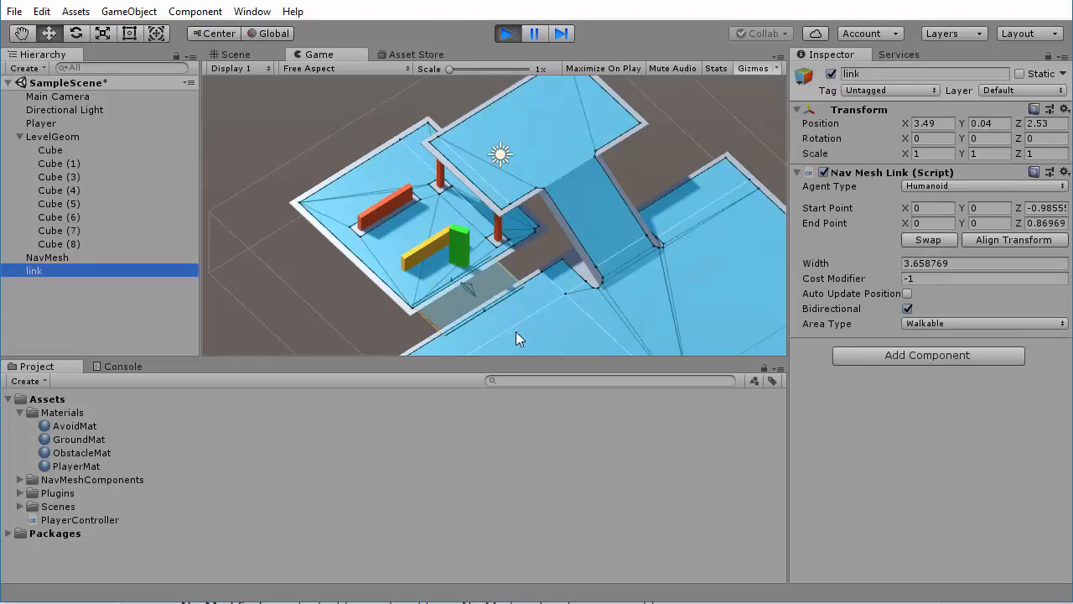
{"action": "left_click", "coordinate": [528, 332]}
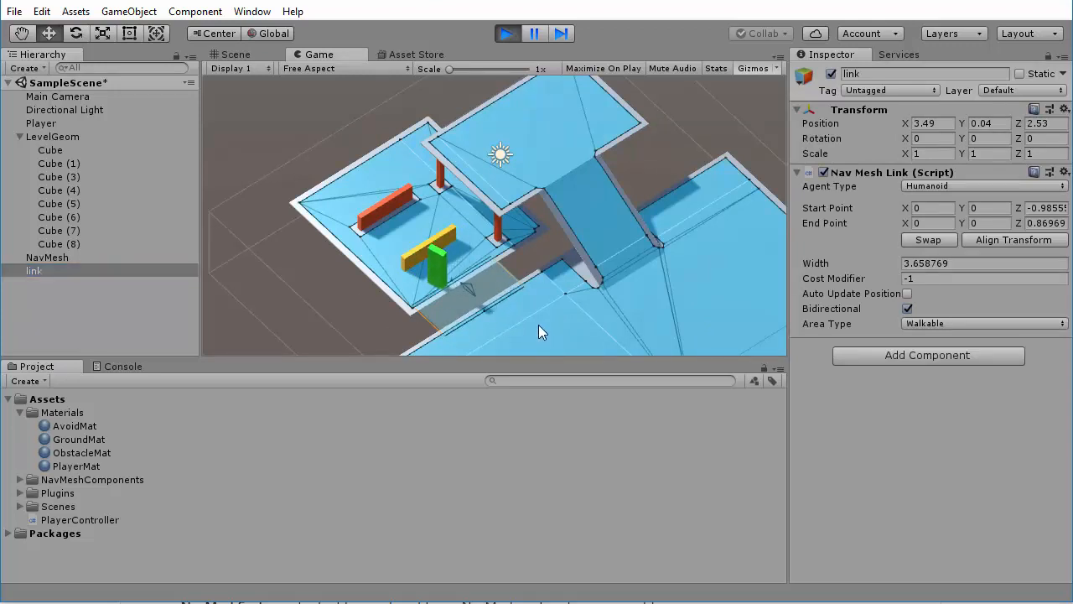
{"action": "left_click", "coordinate": [402, 220]}
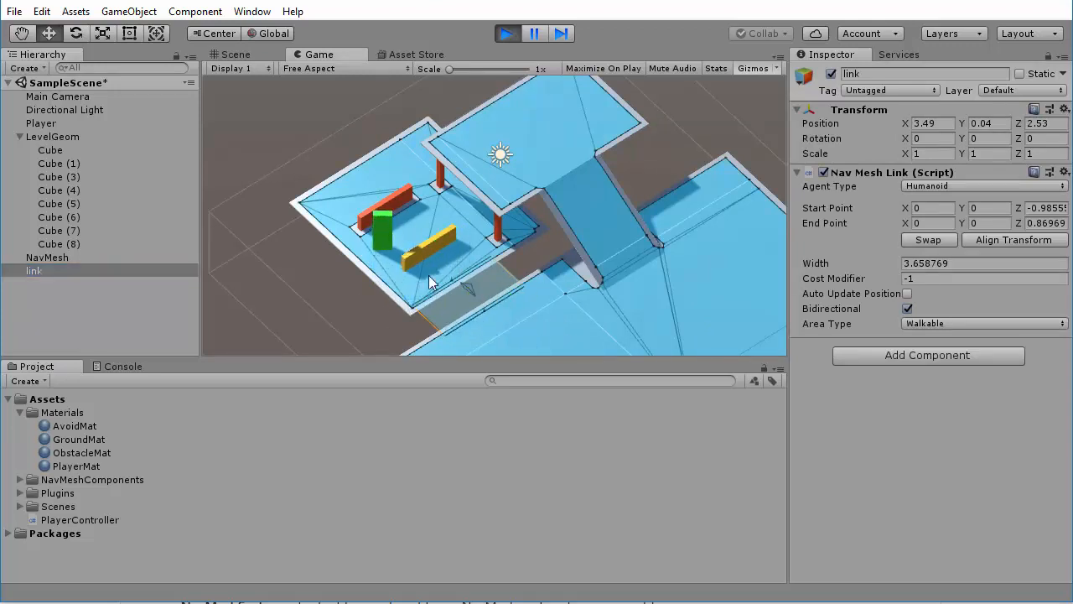
{"action": "left_click", "coordinate": [520, 329]}
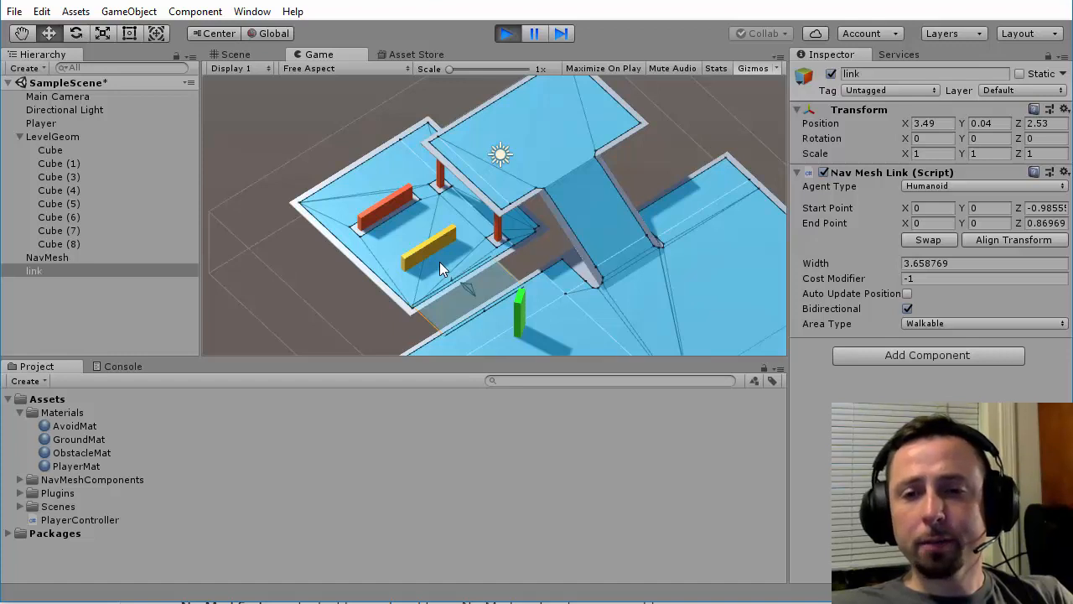
{"action": "left_click", "coordinate": [409, 232]}
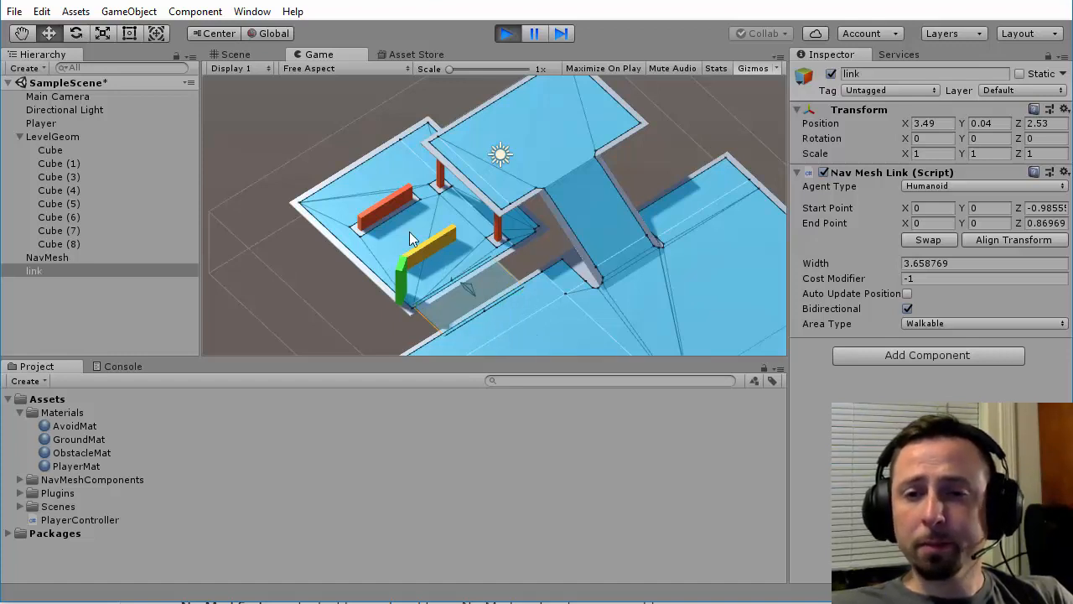